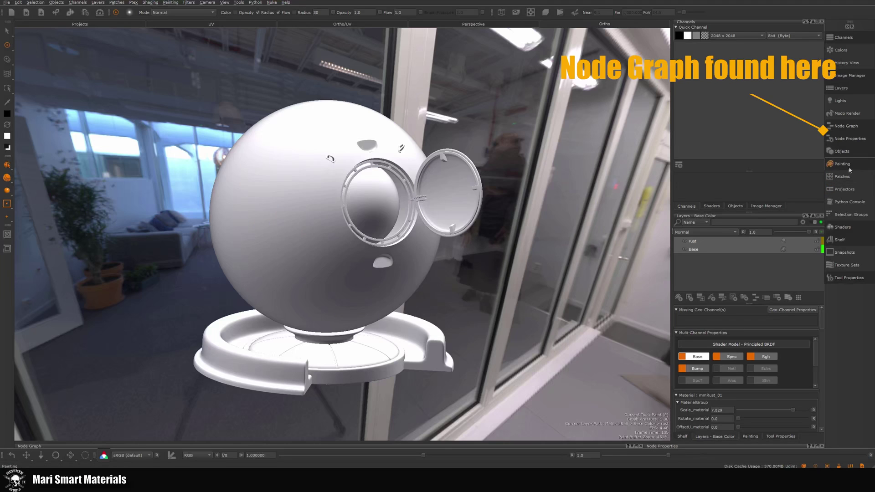
- Open the Node Graph and create a Material node with the Principled BRDF shader, without default colors
{"action": "left_click", "coordinate": [846, 126]}
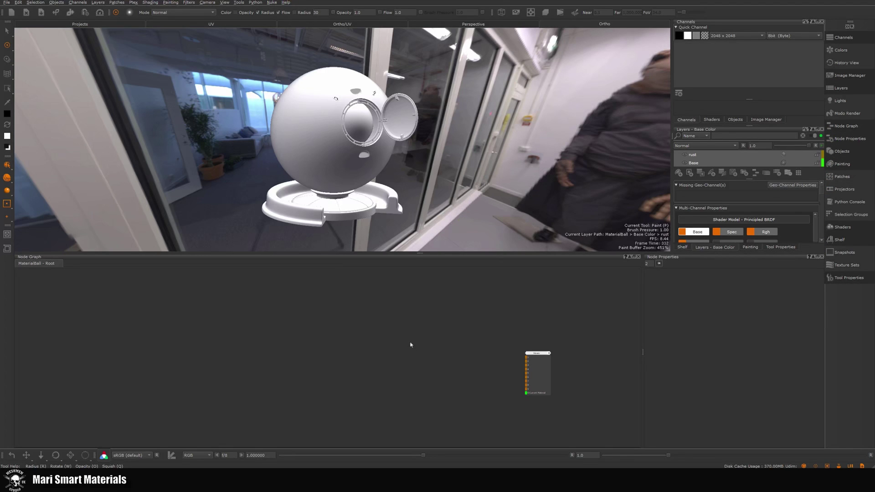
{"action": "key", "text": "Tab"}
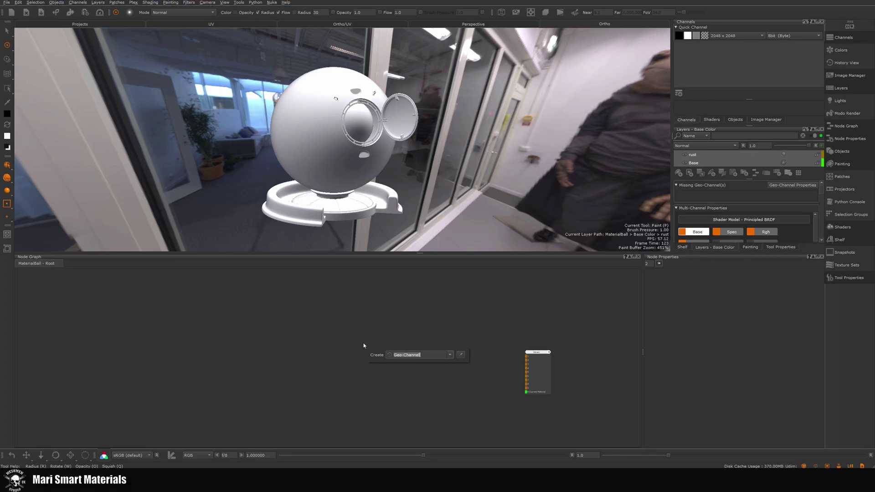
{"action": "type", "text": "mat"}
{"action": "key", "text": "BackSpace"}
{"action": "key", "text": "BackSpace"}
{"action": "key", "text": "BackSpace"}
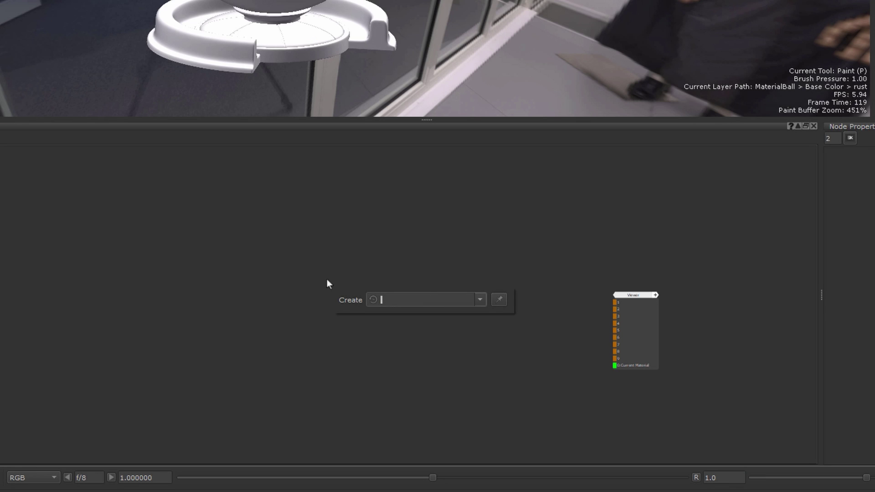
{"action": "type", "text": "mat"}
{"action": "key", "text": "Return"}
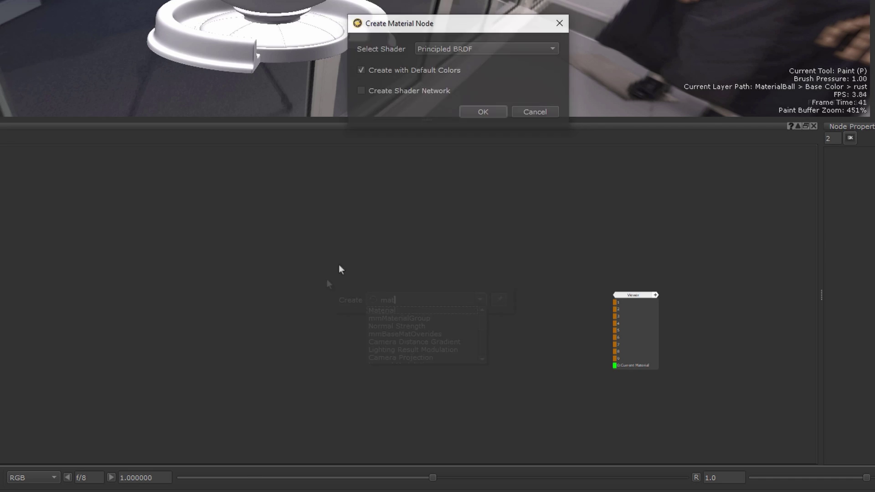
{"action": "left_click_drag", "start_coordinate": [462, 195], "coordinate": [447, 207]}
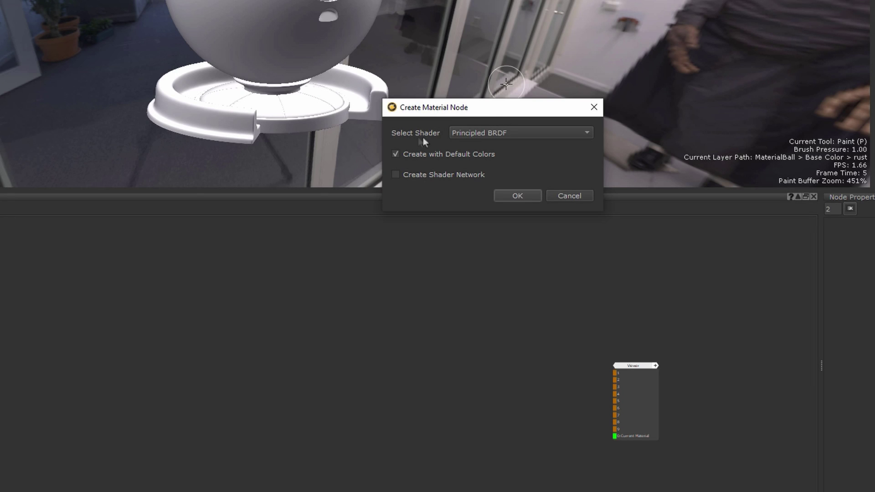
{"action": "left_click", "coordinate": [500, 137]}
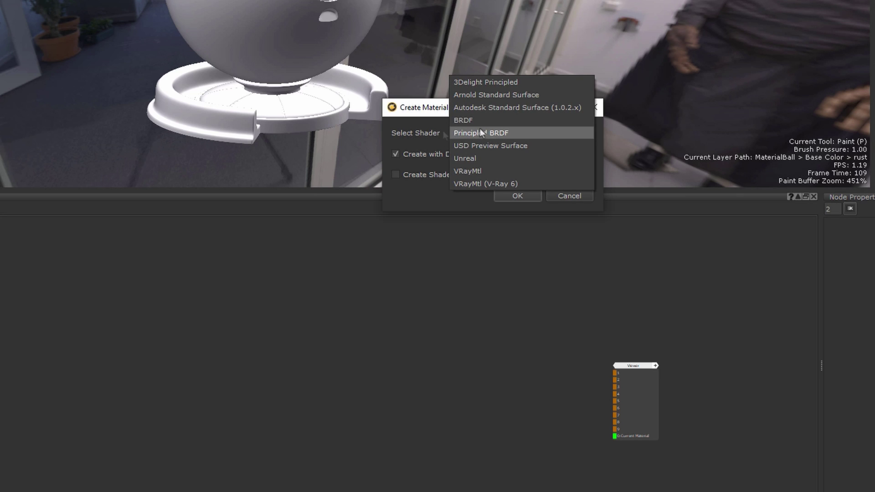
{"action": "left_click", "coordinate": [501, 132]}
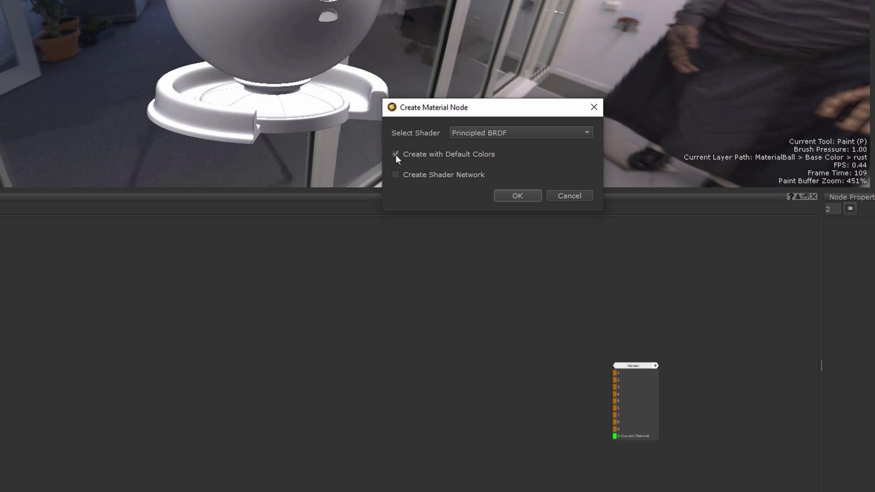
{"action": "left_click", "coordinate": [513, 195]}
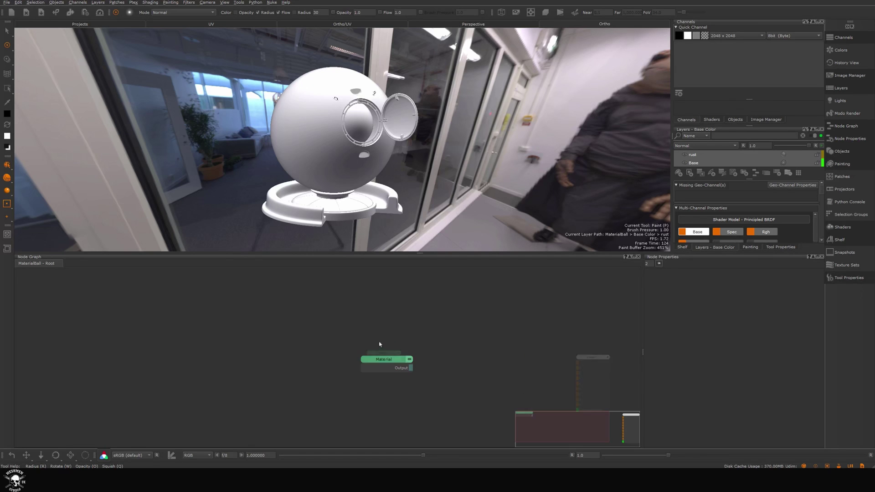
{"action": "left_click_drag", "start_coordinate": [381, 364], "coordinate": [385, 358]}
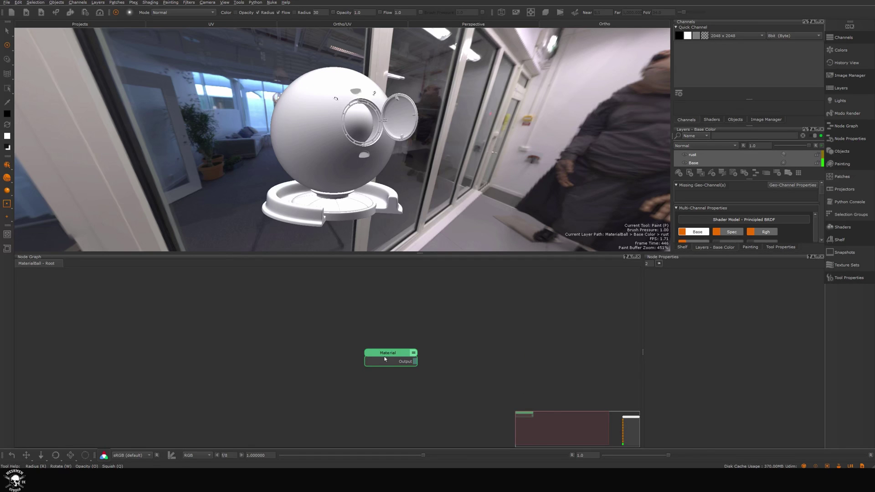
- Look inside the Material node at its channel output nodes, and return to the root graph
{"action": "double_click", "coordinate": [385, 356]}
{"action": "scroll", "coordinate": [401, 337], "scroll_direction": "down", "scroll_amount": 1}
{"action": "middle_click_drag", "start_coordinate": [375, 333], "coordinate": [470, 362]}
{"action": "scroll", "coordinate": [403, 337], "scroll_direction": "up", "scroll_amount": 4}
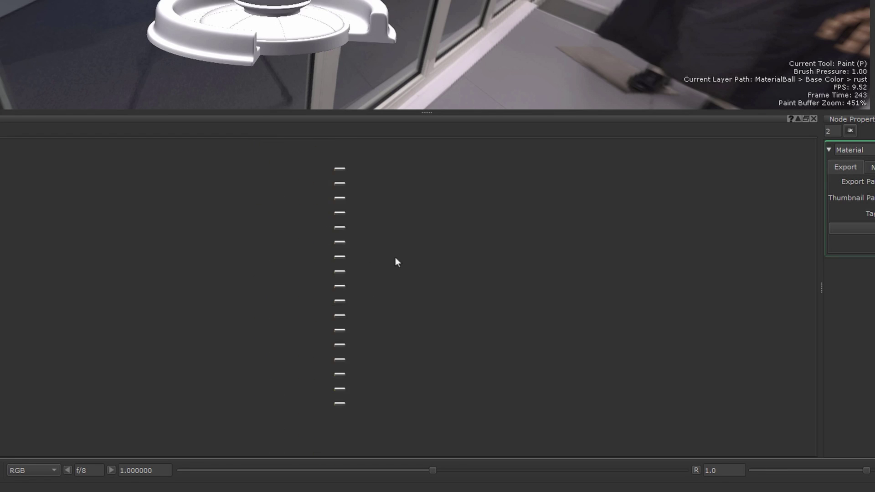
{"action": "scroll", "coordinate": [463, 212], "scroll_direction": "up", "scroll_amount": 3}
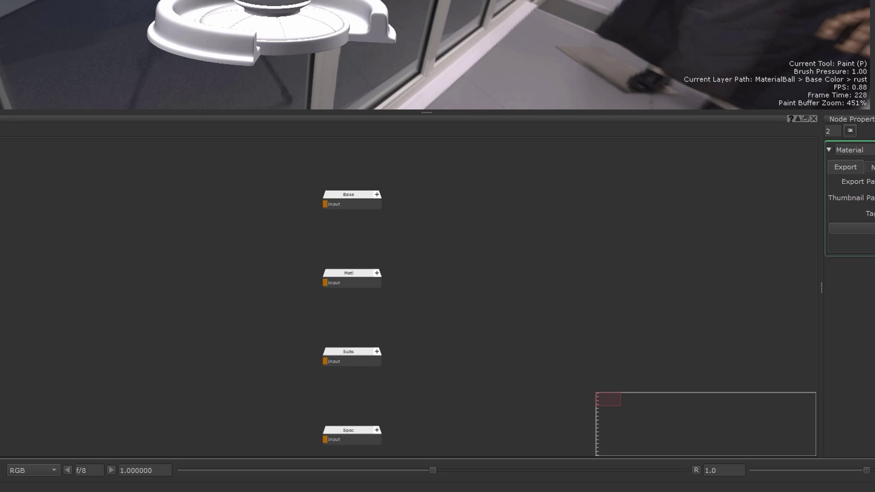
{"action": "left_click", "coordinate": [37, 263]}
- Expand the Material node to show all its channel outputs and move it to the upper part of the graph
{"action": "left_click", "coordinate": [414, 290]}
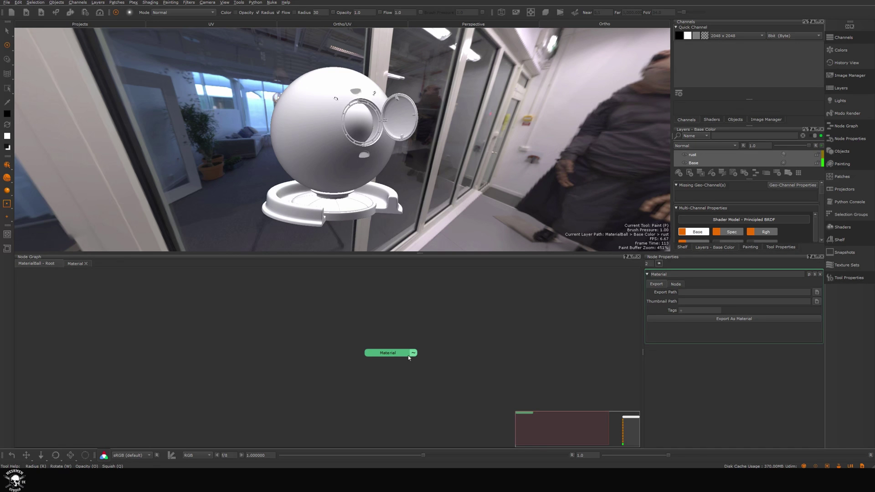
{"action": "left_click", "coordinate": [415, 354]}
{"action": "left_click_drag", "start_coordinate": [398, 352], "coordinate": [339, 276]}
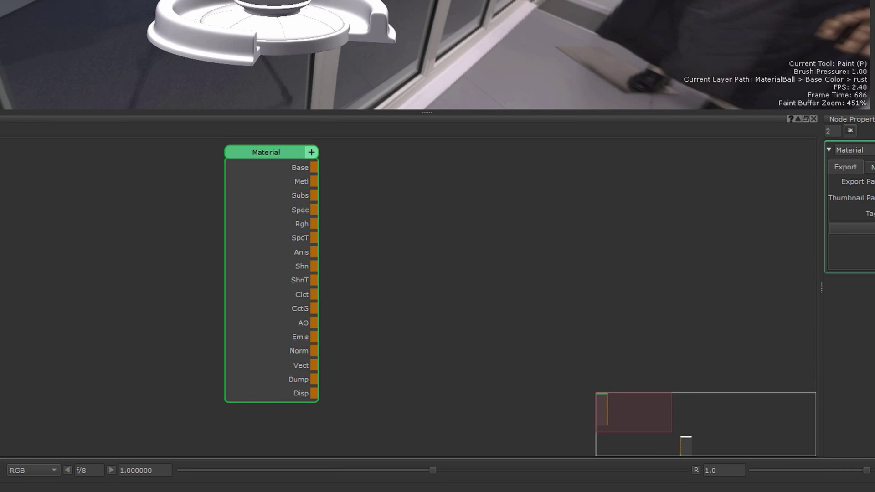
- Enter the expanded Material node's internal graph once more and go back to the MaterialBall root graph
{"action": "key", "text": "ctrl+Return"}
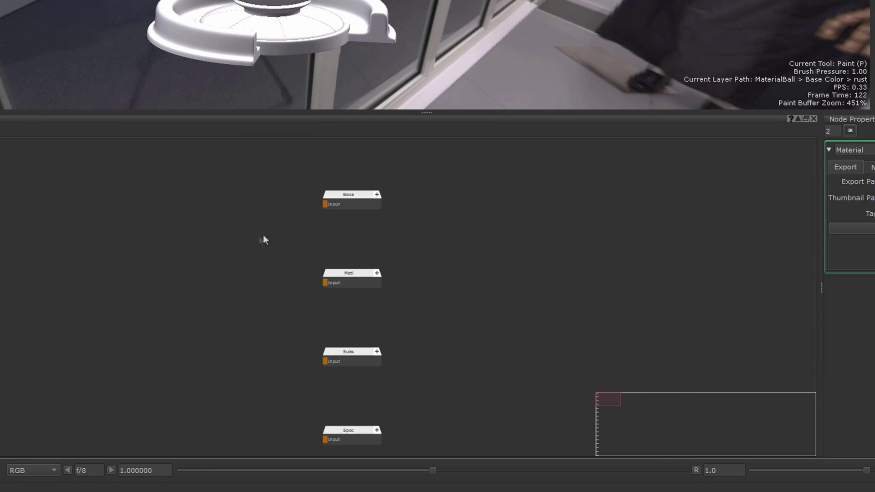
{"action": "left_click", "coordinate": [46, 263]}
{"action": "left_click", "coordinate": [403, 354]}
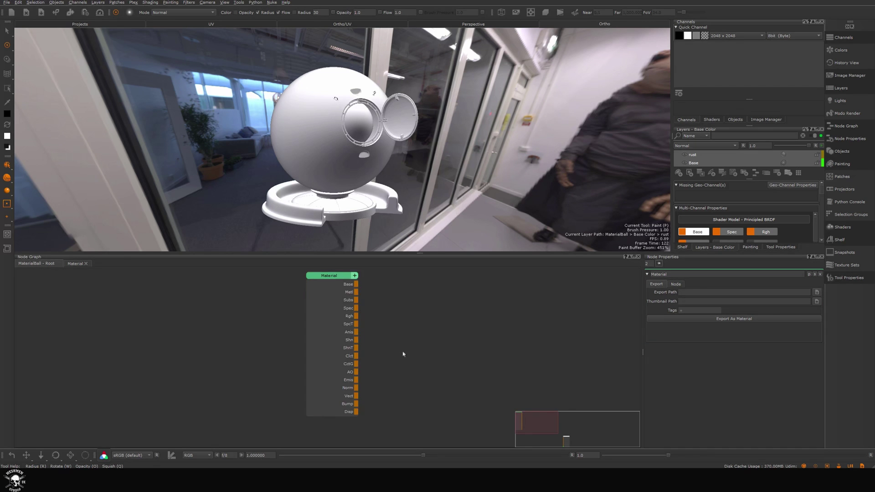
- Create a Multi-Channel Merge node with the Principled BRDF model and connect all the Material's outputs to its Base input
{"action": "scroll", "coordinate": [401, 355], "scroll_direction": "down", "scroll_amount": 2}
{"action": "key", "text": "Tab"}
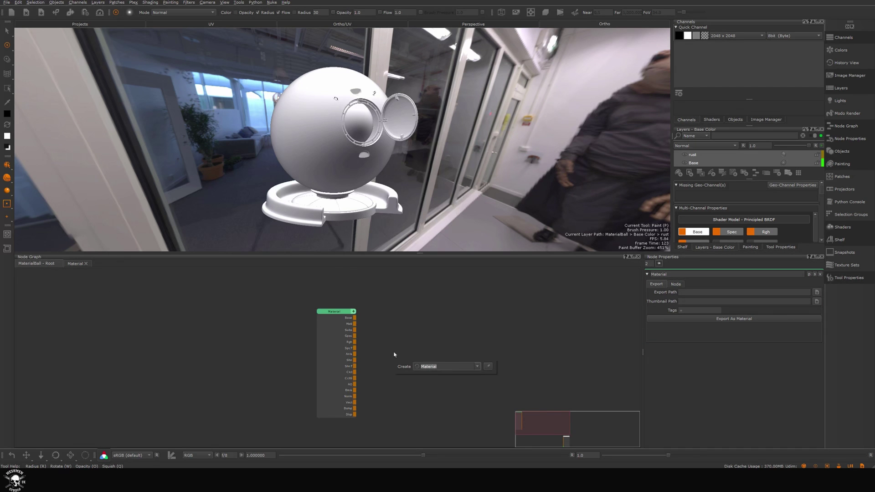
{"action": "type", "text": "m"}
{"action": "key", "text": "Return"}
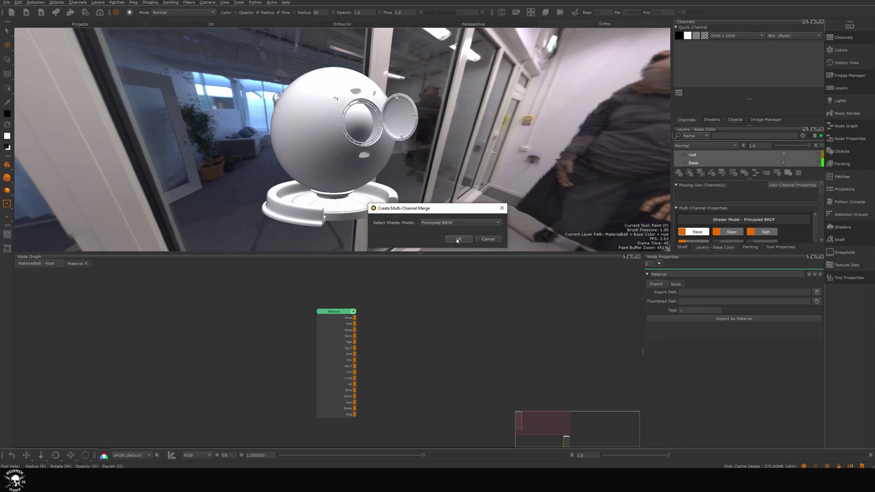
{"action": "left_click", "coordinate": [458, 239]}
{"action": "left_click_drag", "start_coordinate": [354, 318], "coordinate": [445, 358]}
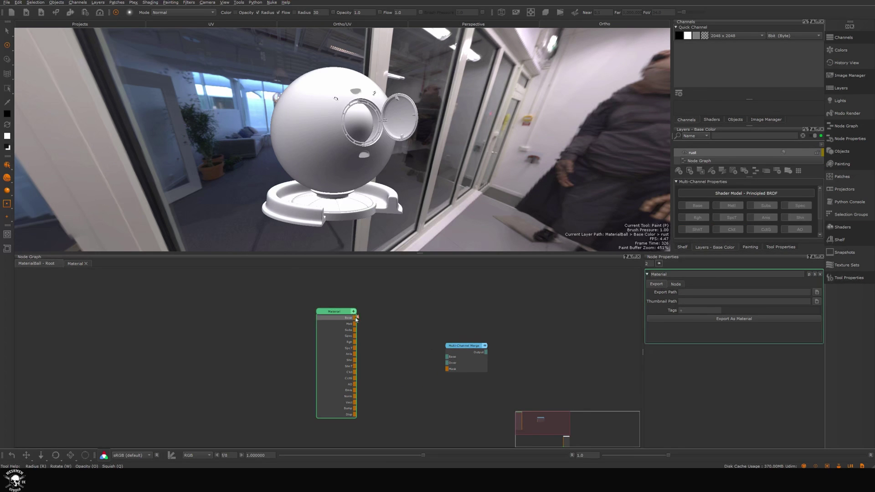
{"action": "left_click_drag", "start_coordinate": [474, 302], "coordinate": [474, 298]}
{"action": "left_click", "coordinate": [474, 336]}
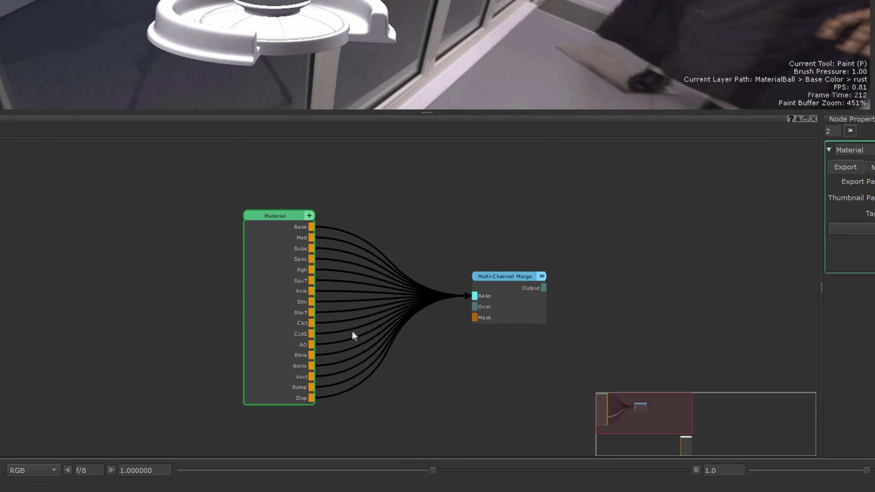
- Move the Material node closer to the Multi-Channel Merge and collapse both nodes to their title bars
{"action": "left_click", "coordinate": [309, 219]}
{"action": "left_click_drag", "start_coordinate": [294, 228], "coordinate": [341, 272]}
{"action": "left_click", "coordinate": [542, 276]}
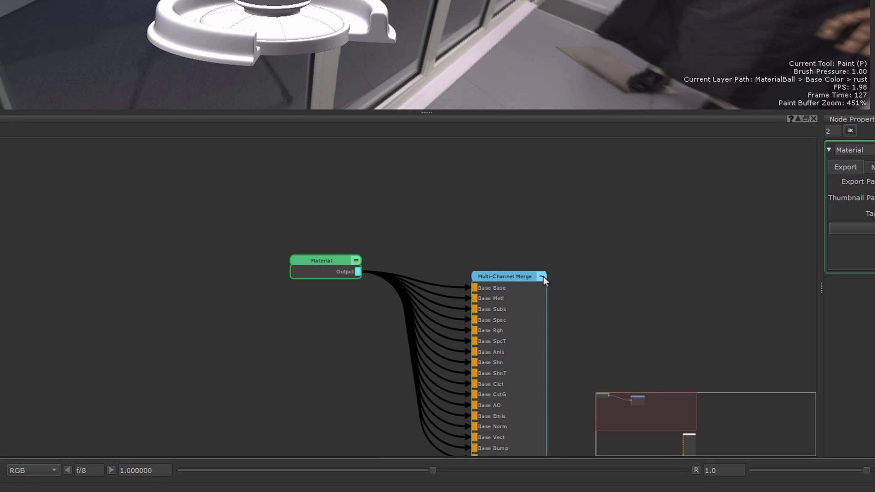
{"action": "left_click", "coordinate": [541, 277]}
{"action": "left_click", "coordinate": [356, 261]}
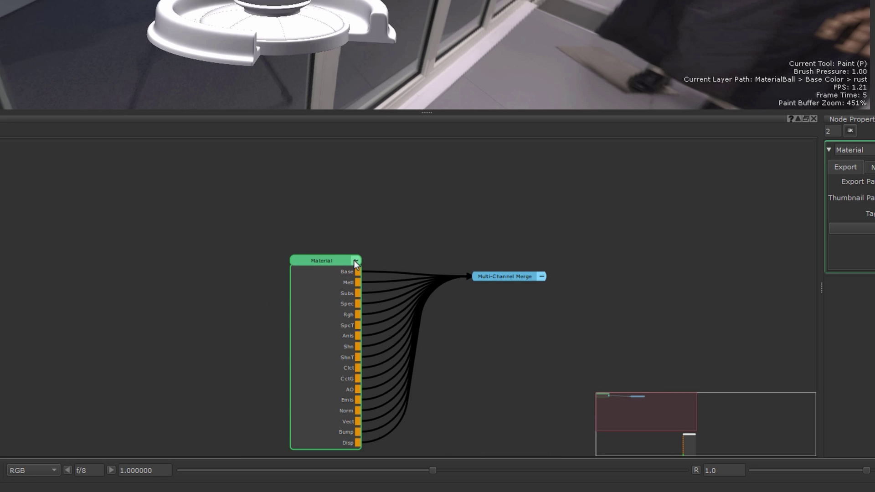
{"action": "left_click", "coordinate": [356, 262]}
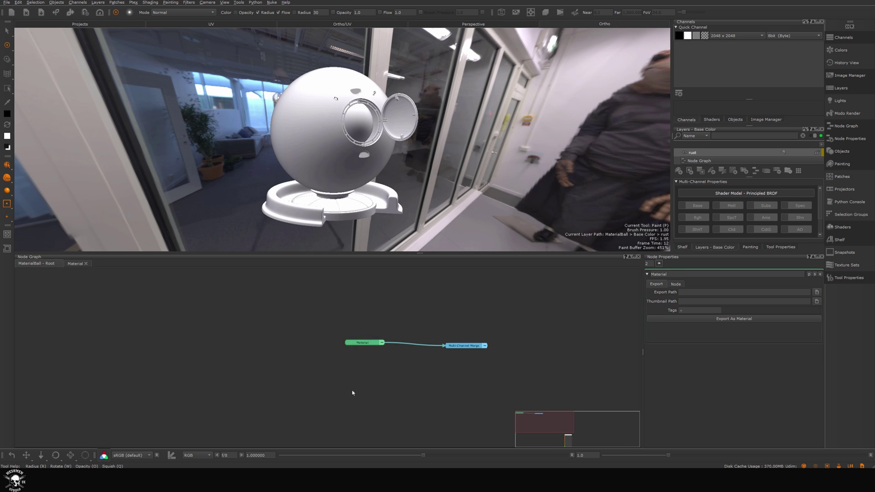
- Create a second Material node with the Principled BRDF shader and default colors, and place it below the first
{"action": "middle_click_drag", "start_coordinate": [353, 393], "coordinate": [355, 385]}
{"action": "key", "text": "Tab"}
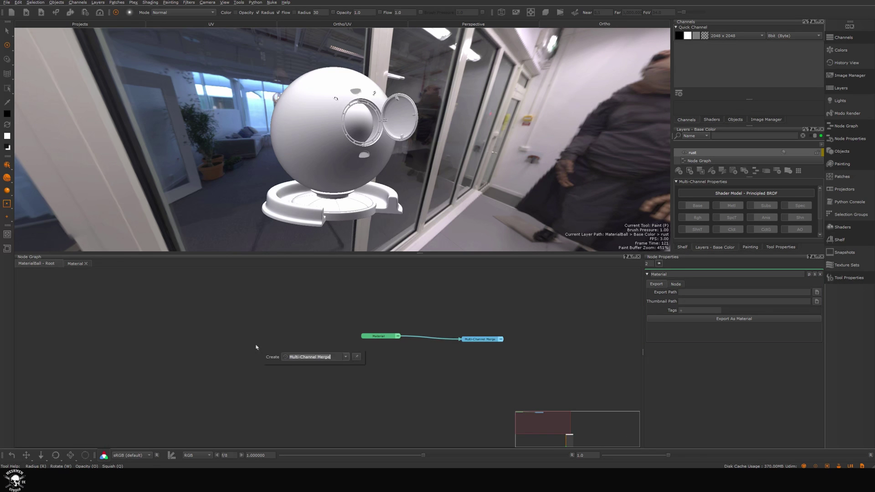
{"action": "type", "text": "Material"}
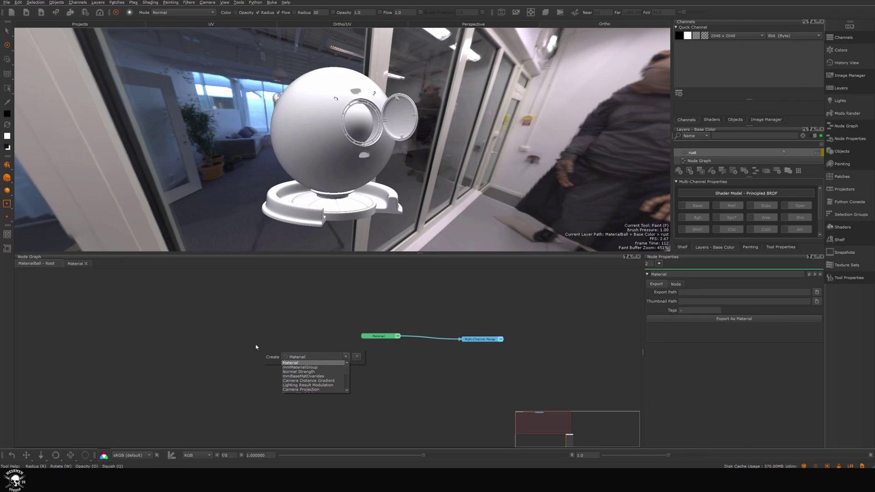
{"action": "key", "text": "Return"}
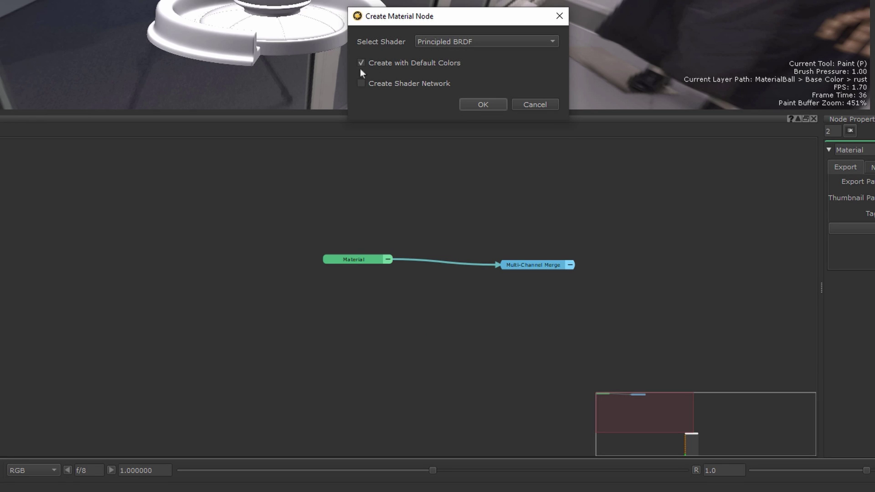
{"action": "left_click", "coordinate": [472, 104]}
{"action": "left_click_drag", "start_coordinate": [192, 294], "coordinate": [363, 309]}
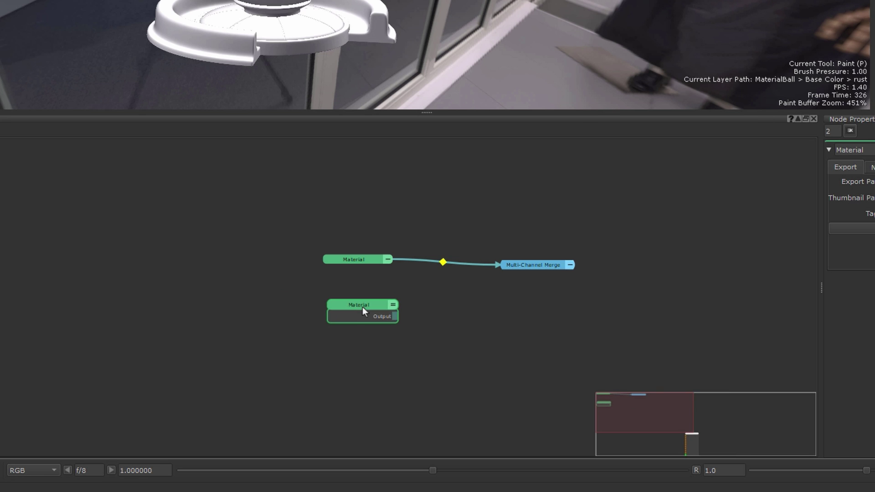
- Look inside the second Material node at its default color nodes, check the Color [Base] properties, and return to the root graph
{"action": "double_click", "coordinate": [363, 310]}
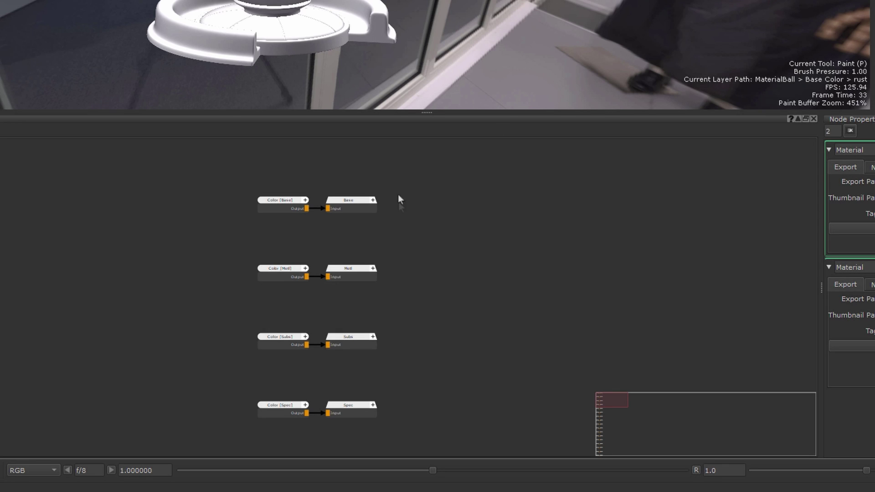
{"action": "scroll", "coordinate": [267, 224], "scroll_direction": "up", "scroll_amount": 2}
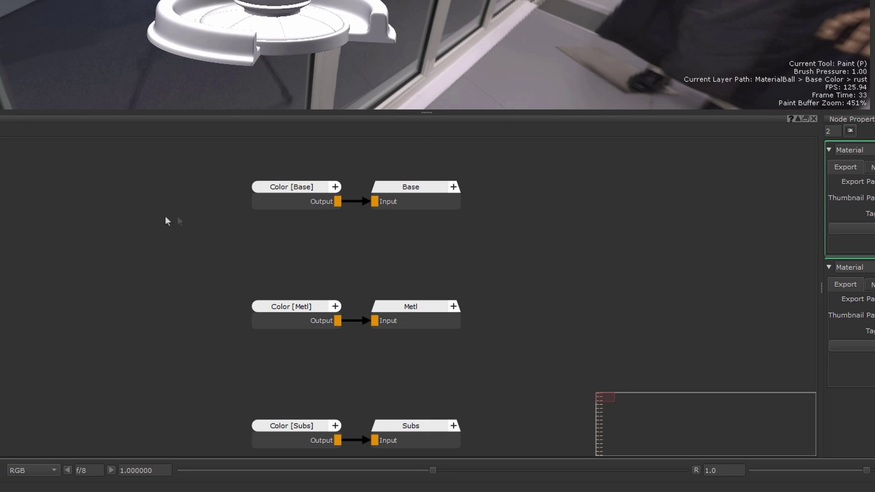
{"action": "scroll", "coordinate": [201, 243], "scroll_direction": "down", "scroll_amount": 1}
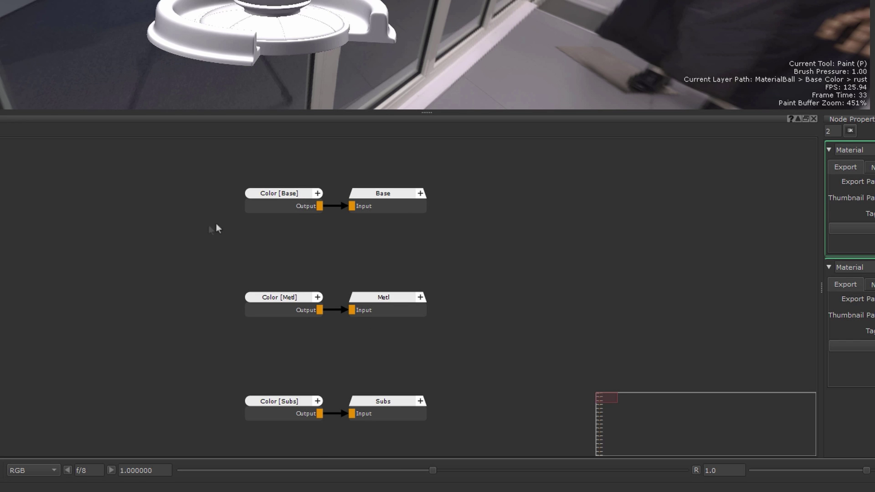
{"action": "left_click", "coordinate": [276, 195]}
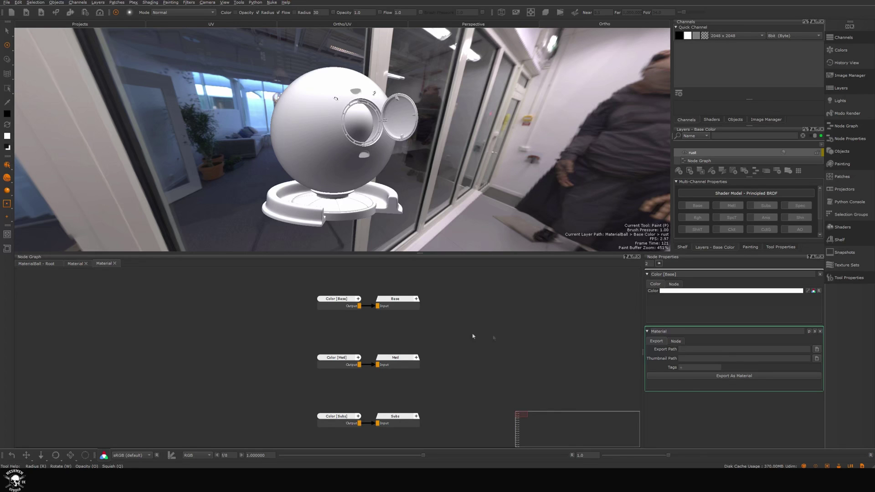
{"action": "left_click", "coordinate": [43, 266]}
- Reposition the second Material node beneath the first one in the root graph
{"action": "left_click_drag", "start_coordinate": [364, 313], "coordinate": [360, 324]}
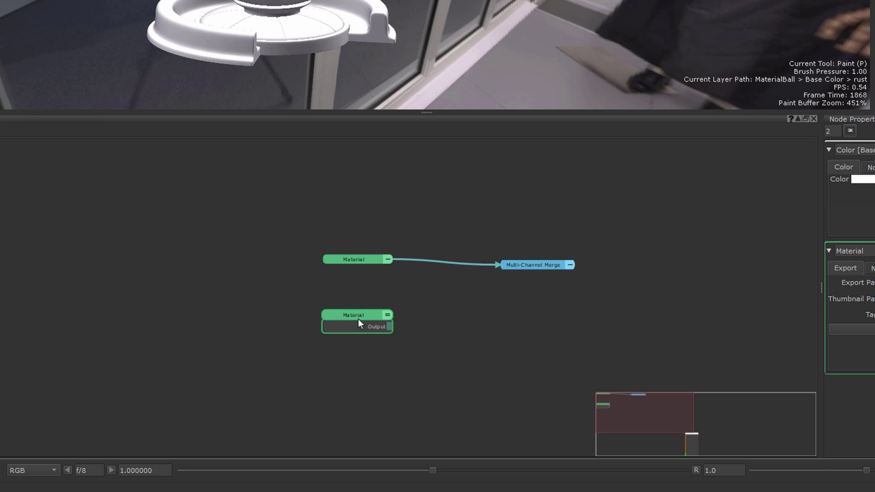
{"action": "middle_click_drag", "start_coordinate": [275, 345], "coordinate": [277, 341]}
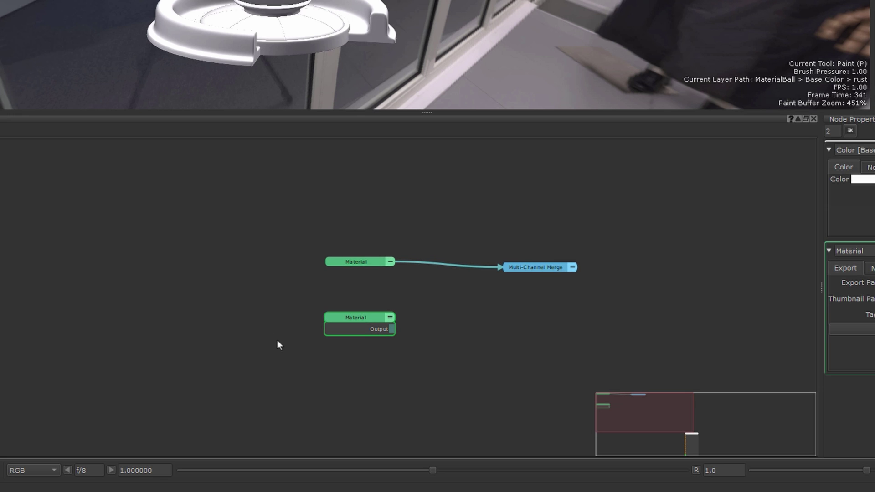
{"action": "left_click", "coordinate": [247, 361]}
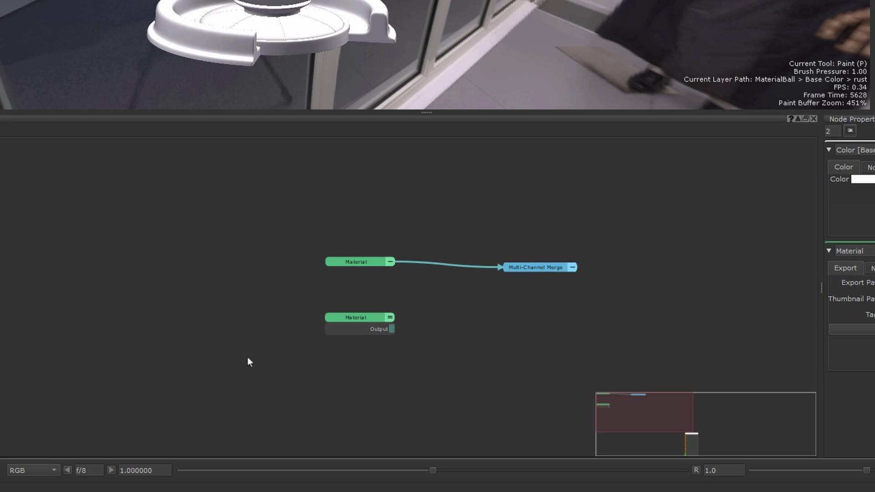
{"action": "middle_click_drag", "start_coordinate": [287, 356], "coordinate": [281, 356]}
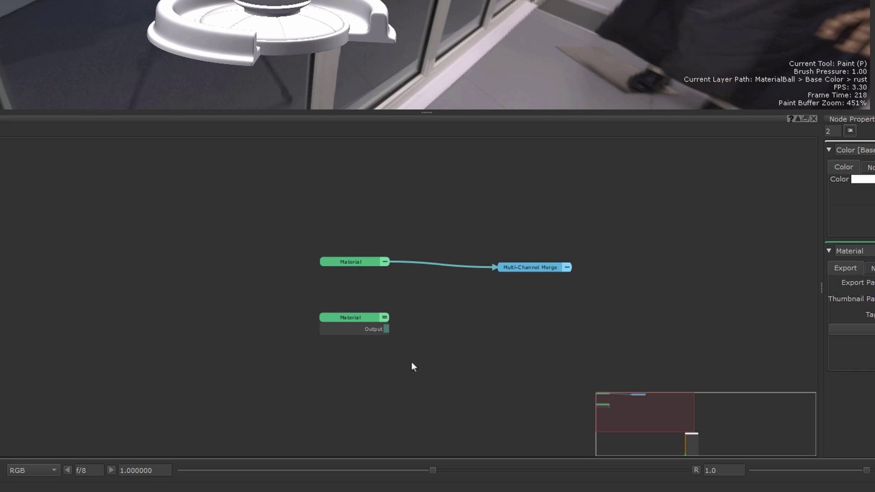
{"action": "left_click_drag", "start_coordinate": [328, 328], "coordinate": [331, 314]}
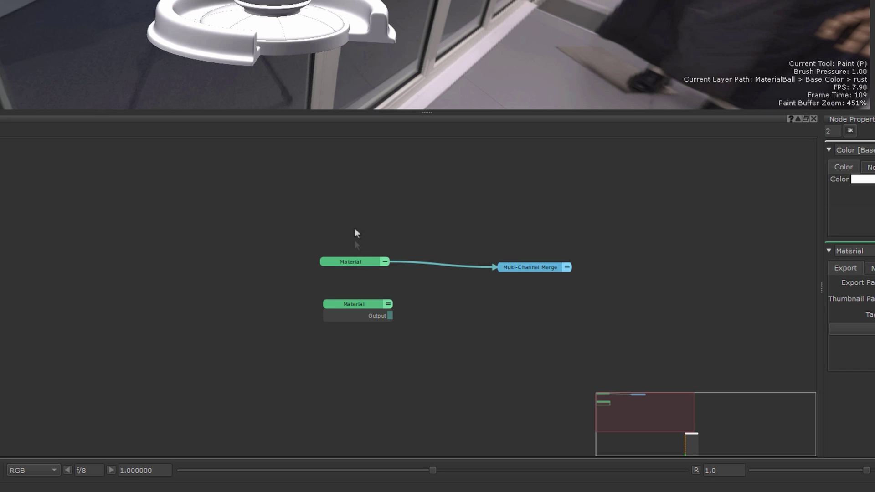
- Expand the Multi-Channel Merge node to expose its Base, Over and Mask inputs
{"action": "left_click", "coordinate": [567, 267]}
{"action": "left_click", "coordinate": [567, 268]}
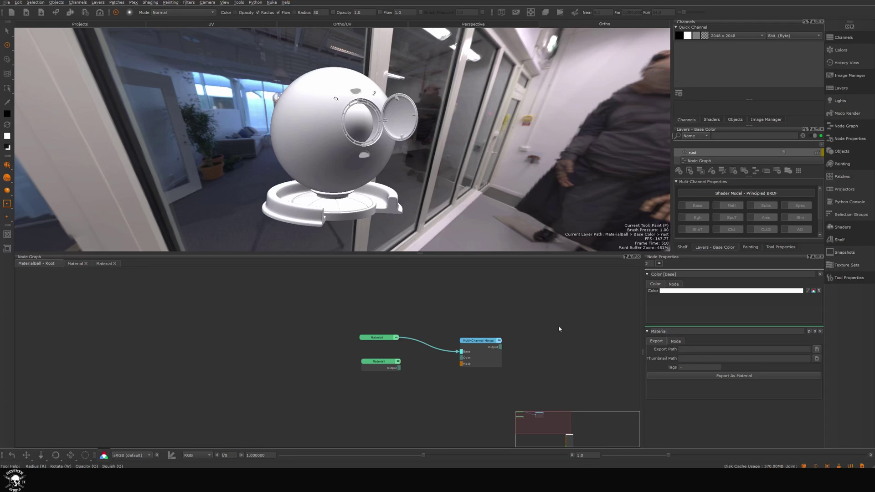
{"action": "middle_click_drag", "start_coordinate": [550, 335], "coordinate": [546, 322]}
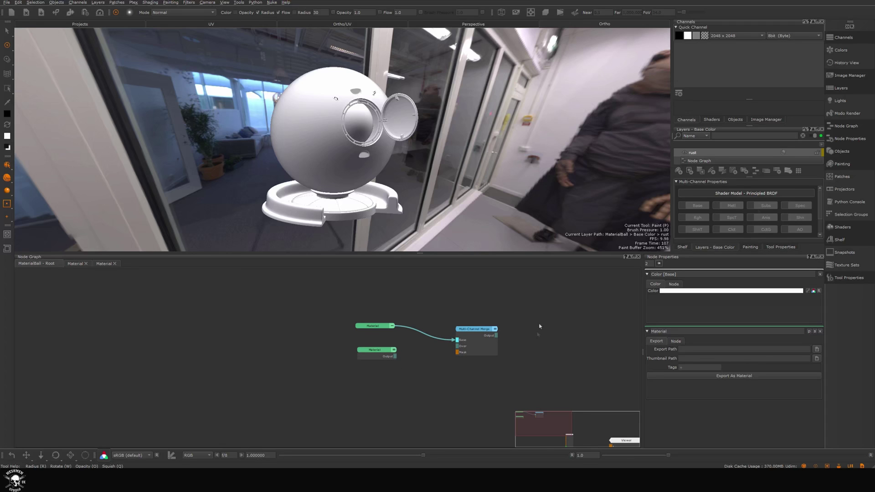
- Open the Shelf on its Materials section, dock it beside the Node Graph, and shrink the material thumbnails
{"action": "left_click", "coordinate": [841, 239]}
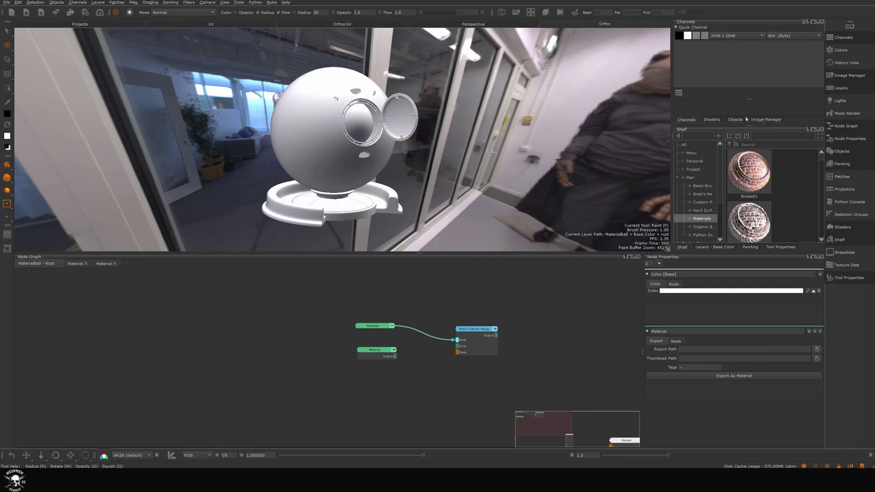
{"action": "left_click_drag", "start_coordinate": [760, 131], "coordinate": [114, 333]}
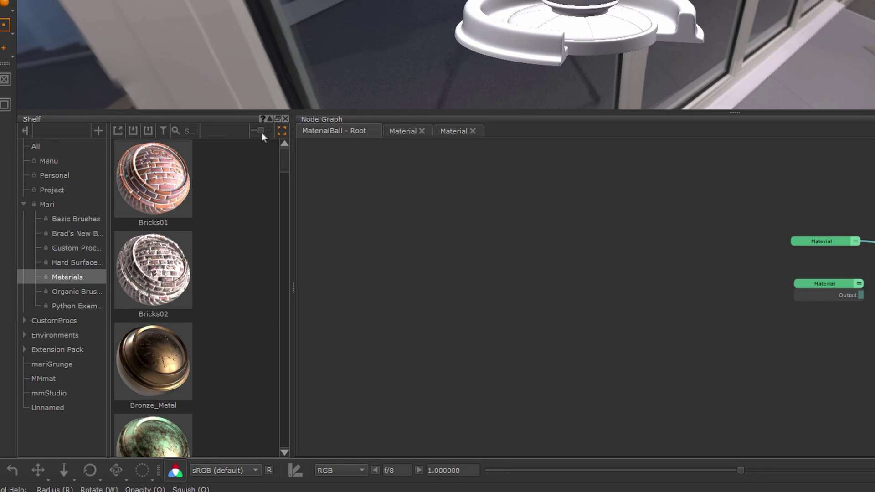
{"action": "left_click_drag", "start_coordinate": [261, 132], "coordinate": [256, 132]}
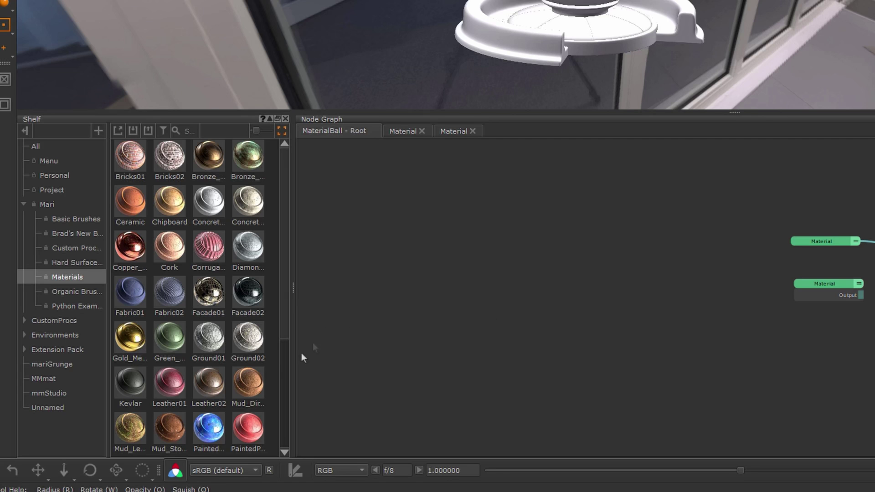
- Add the green_metal_rust and Steel materials from the Shelf to the node graph, beside the two blank Material nodes
{"action": "left_click_drag", "start_coordinate": [169, 341], "coordinate": [734, 272]}
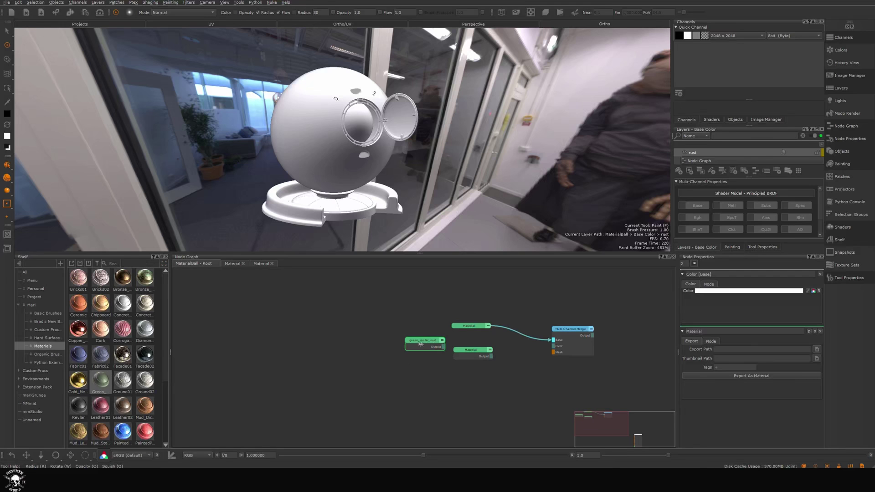
{"action": "left_click_drag", "start_coordinate": [420, 343], "coordinate": [398, 332]}
{"action": "scroll", "coordinate": [160, 412], "scroll_direction": "down", "scroll_amount": 4}
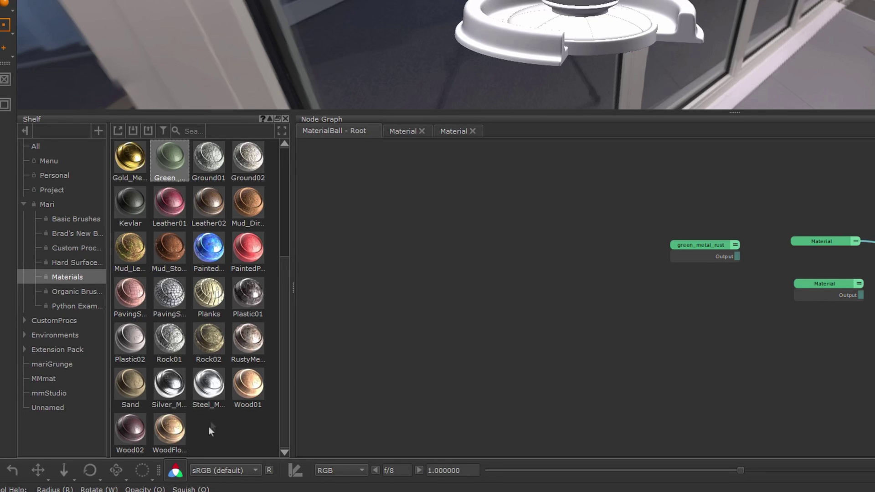
{"action": "left_click_drag", "start_coordinate": [210, 386], "coordinate": [729, 314]}
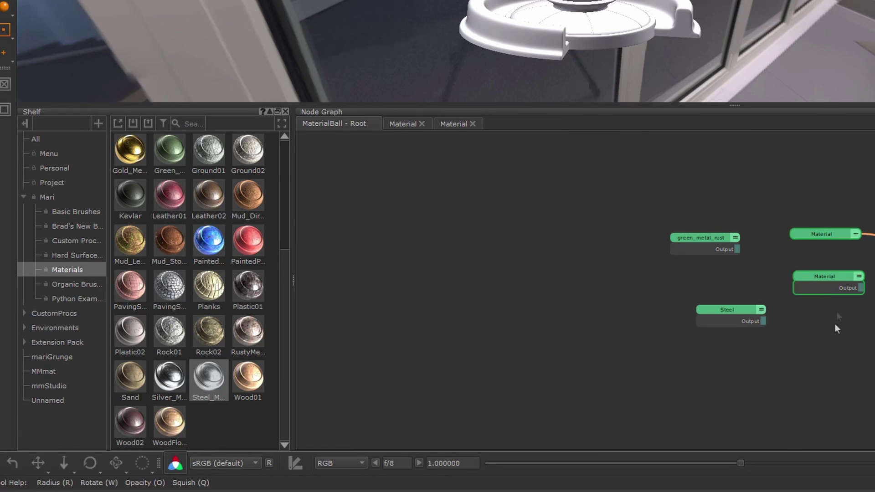
- Connect green_metal_rust to the Over input and Steel to the Base input of the Multi-Channel Merge
{"action": "scroll", "coordinate": [498, 333], "scroll_direction": "up", "scroll_amount": 3}
{"action": "left_click_drag", "start_coordinate": [561, 347], "coordinate": [529, 345]}
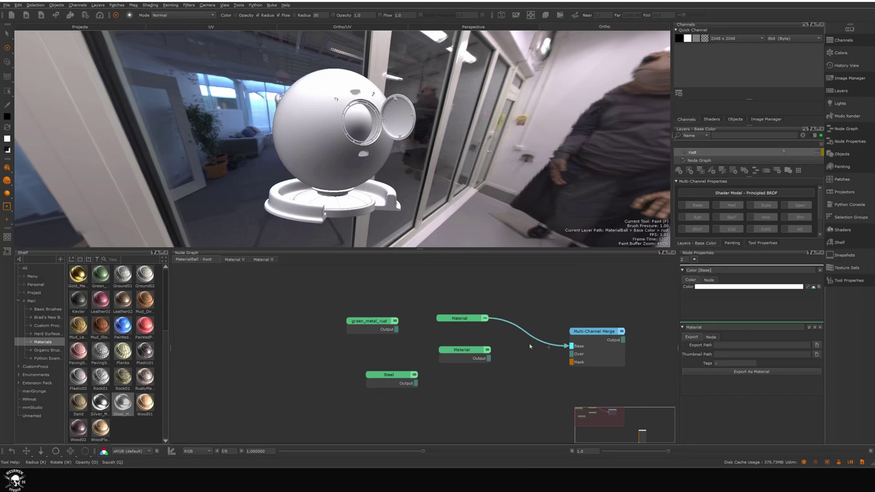
{"action": "left_click_drag", "start_coordinate": [374, 323], "coordinate": [571, 354]}
{"action": "left_click_drag", "start_coordinate": [394, 379], "coordinate": [572, 346]}
- Move the two unused Material nodes aside, away from the Steel and green_metal_rust nodes
{"action": "left_click_drag", "start_coordinate": [477, 355], "coordinate": [403, 362]}
{"action": "left_click_drag", "start_coordinate": [449, 318], "coordinate": [353, 328]}
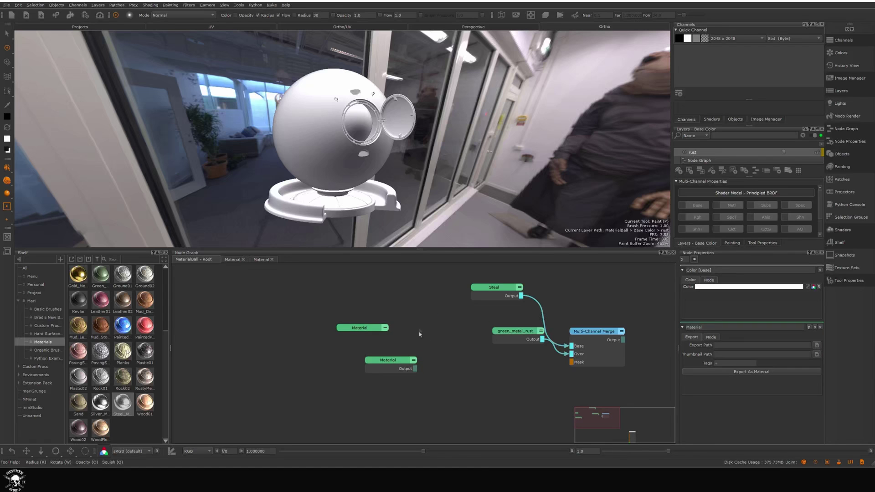
{"action": "left_click_drag", "start_coordinate": [393, 358], "coordinate": [360, 350]}
{"action": "left_click", "coordinate": [453, 357]}
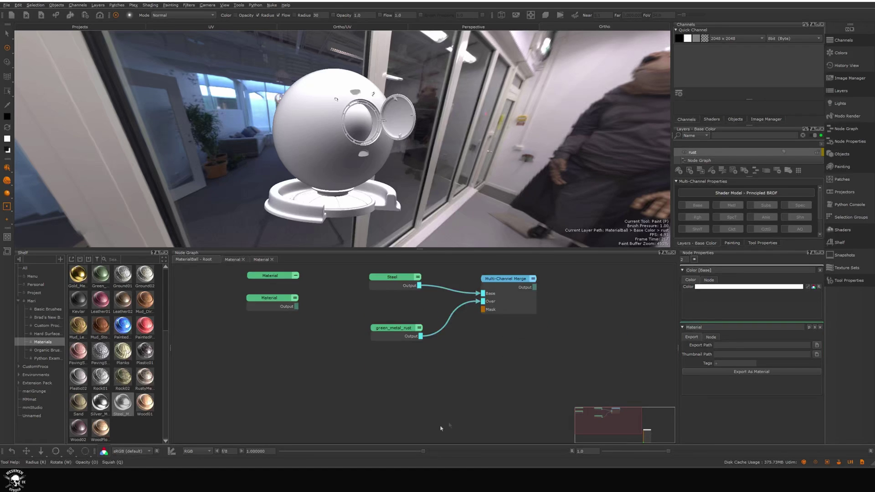
- Add a Geo-Channel node and place it below the green_metal_rust node
{"action": "key", "text": "Tab"}
{"action": "type", "text": "geo"}
{"action": "key", "text": "Return"}
{"action": "left_click_drag", "start_coordinate": [455, 401], "coordinate": [426, 400]}
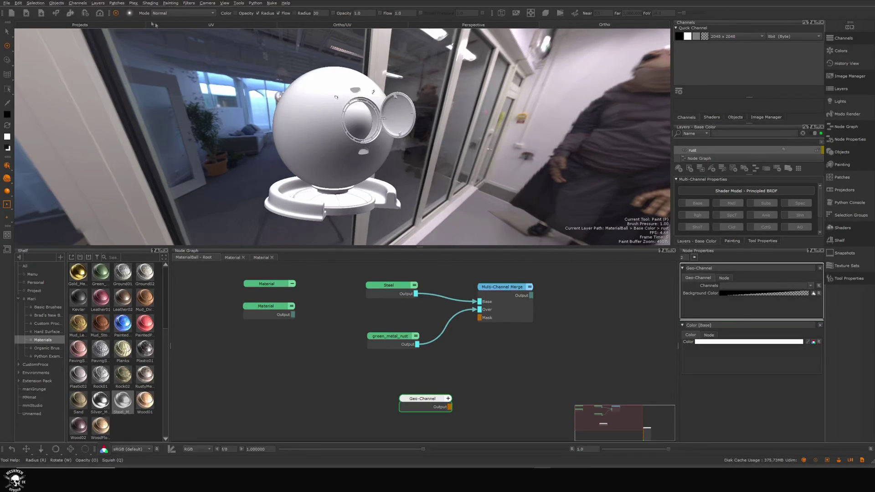
- Look at the Ambient Occlusion, Thickness and Curvature items in the Bakery's bake list, and close it
{"action": "left_click", "coordinate": [100, 13]}
{"action": "left_click_drag", "start_coordinate": [392, 65], "coordinate": [415, 97]}
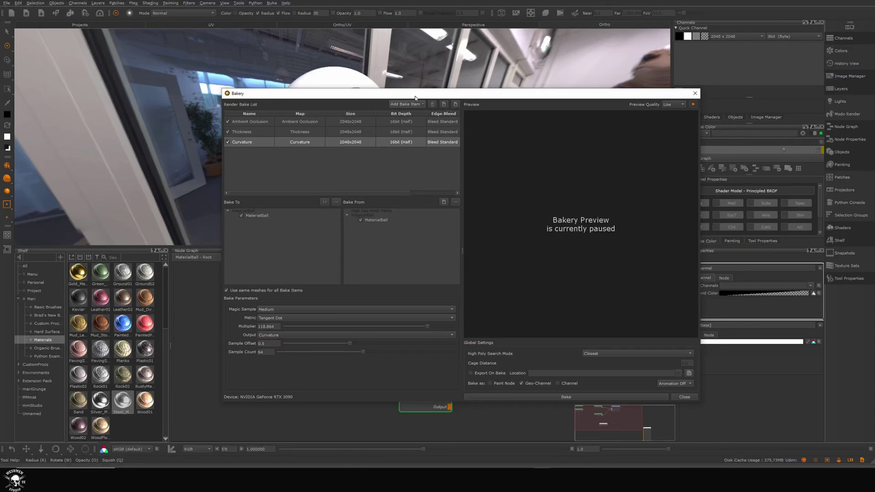
{"action": "left_click", "coordinate": [695, 93]}
- Set the Geo-Channel node to the Curvature channel, reposition it, and inspect the curvature map on the model
{"action": "left_click", "coordinate": [766, 286]}
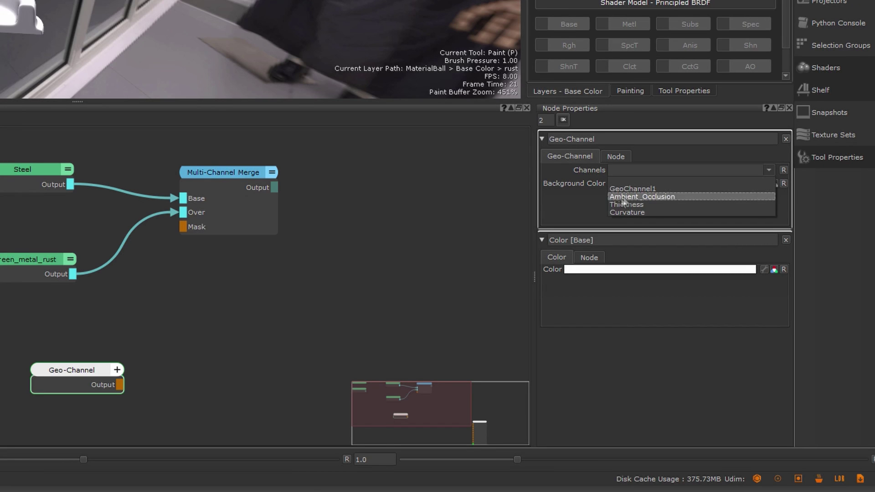
{"action": "left_click", "coordinate": [647, 212]}
{"action": "left_click_drag", "start_coordinate": [104, 368], "coordinate": [60, 373]}
{"action": "left_click_drag", "start_coordinate": [343, 140], "coordinate": [347, 160], "text": "alt"}
{"action": "right_click_drag", "start_coordinate": [347, 160], "coordinate": [378, 168], "text": "alt"}
{"action": "left_click_drag", "start_coordinate": [379, 168], "coordinate": [406, 178], "text": "alt"}
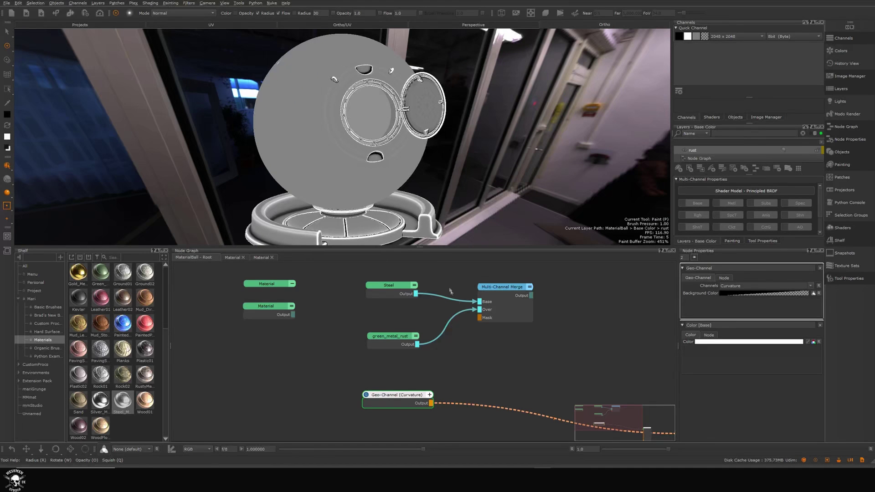
- Add a Contrast node after Geo-Channel (Curvature), with contrast 8.16 and contrast pivot 0.631
{"action": "left_click", "coordinate": [468, 385]}
{"action": "left_click_drag", "start_coordinate": [396, 393], "coordinate": [382, 394]}
{"action": "key", "text": "Tab"}
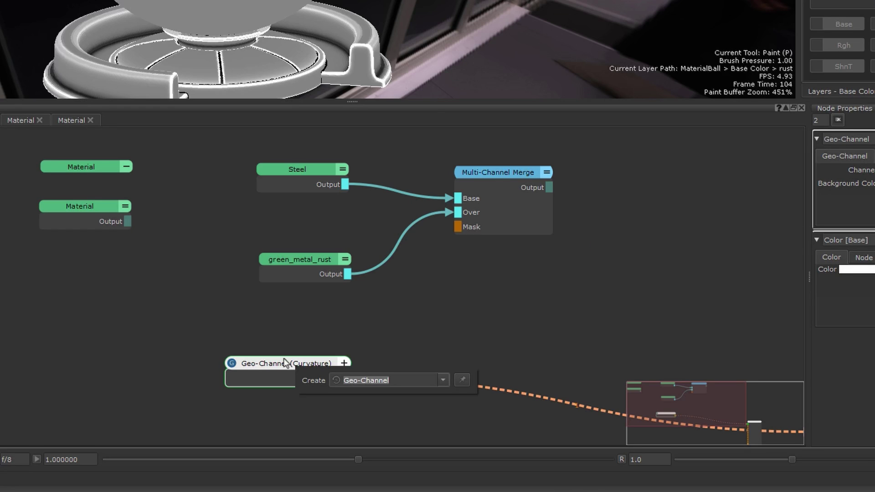
{"action": "type", "text": "con"}
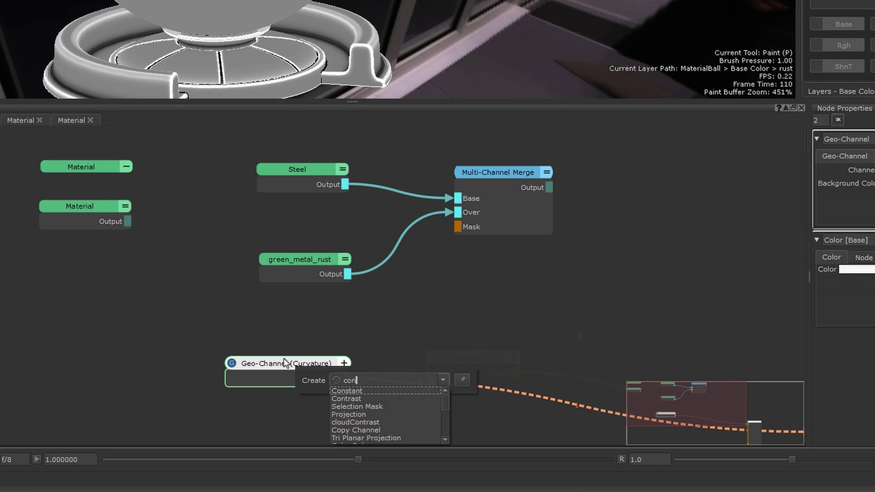
{"action": "key", "text": "Return"}
{"action": "left_click_drag", "start_coordinate": [746, 286], "coordinate": [789, 297]}
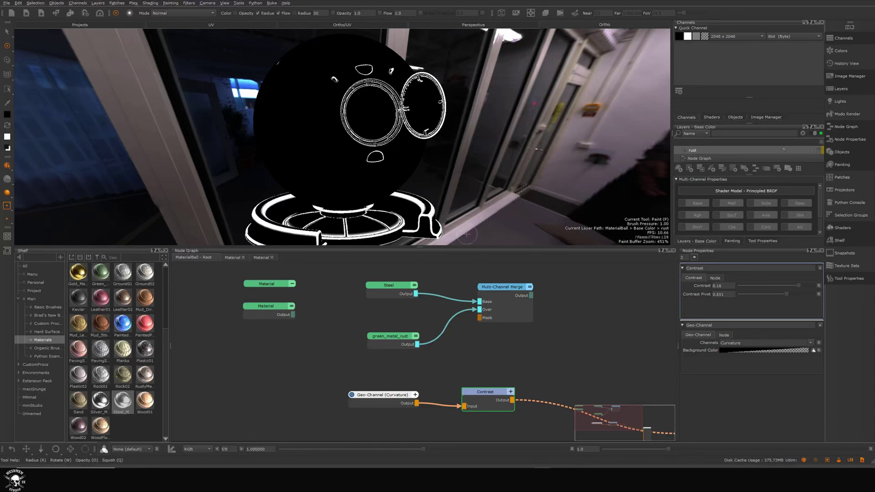
- Add an Invert node after the Contrast node and place it to the right of it
{"action": "left_click_drag", "start_coordinate": [491, 406], "coordinate": [492, 399]}
{"action": "key", "text": "Tab"}
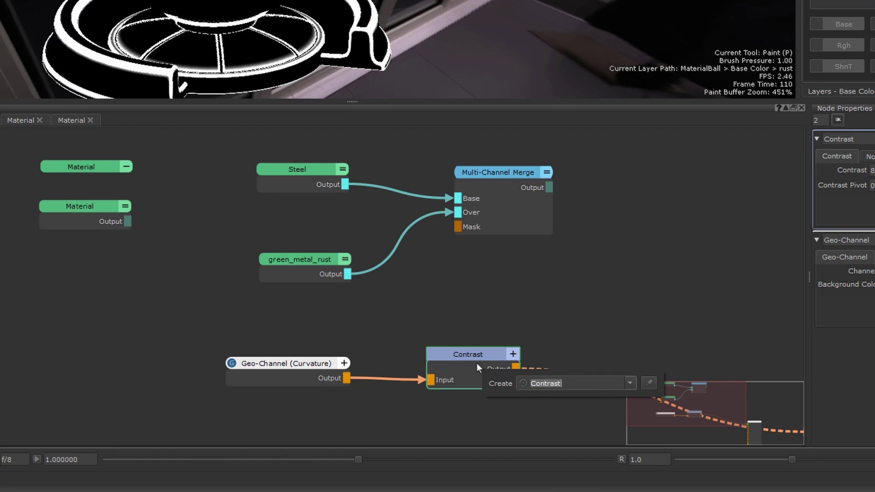
{"action": "type", "text": "in"}
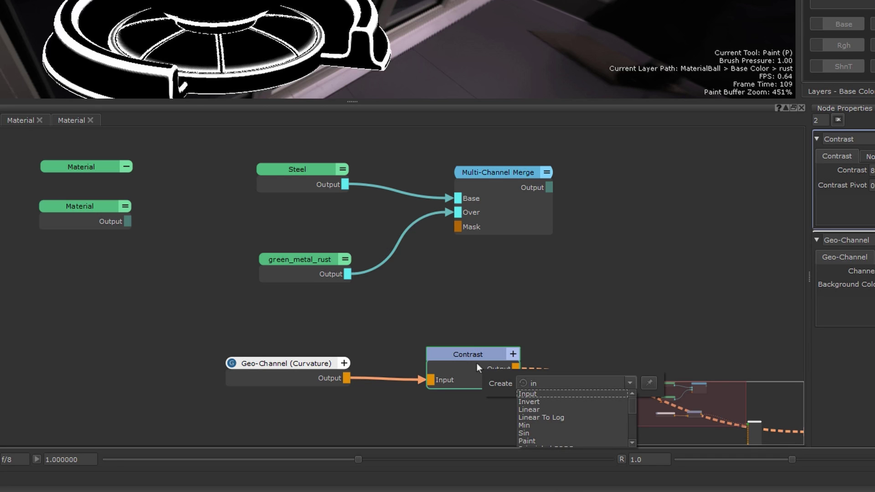
{"action": "key", "text": "Down"}
{"action": "key", "text": "Return"}
{"action": "left_click_drag", "start_coordinate": [642, 370], "coordinate": [623, 366]}
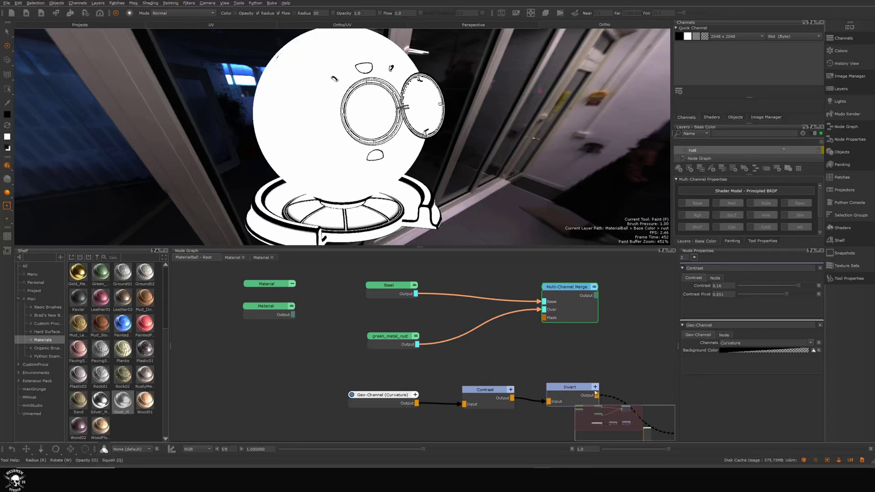
- Connect the Invert output to the Mask input of the Multi-Channel Merge and view the merged result on the model
{"action": "left_click_drag", "start_coordinate": [597, 395], "coordinate": [577, 350]}
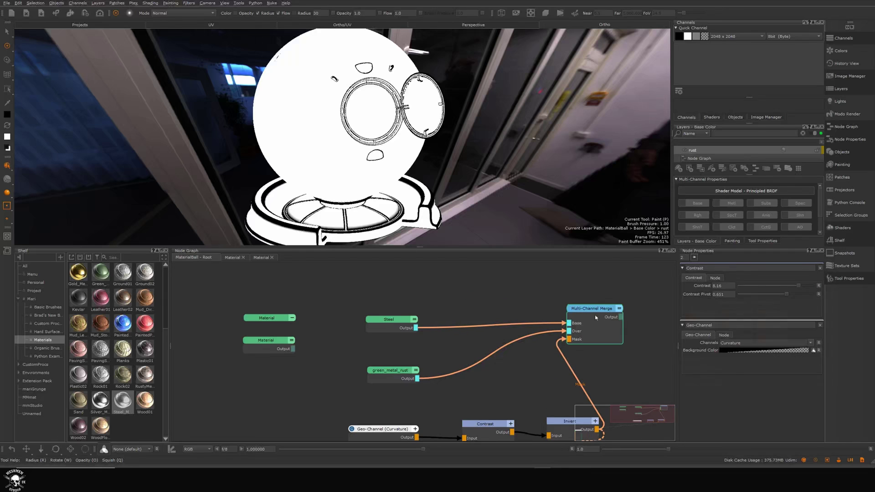
{"action": "left_click_drag", "start_coordinate": [596, 318], "coordinate": [594, 316]}
{"action": "key", "text": "v"}
{"action": "left_click", "coordinate": [609, 323]}
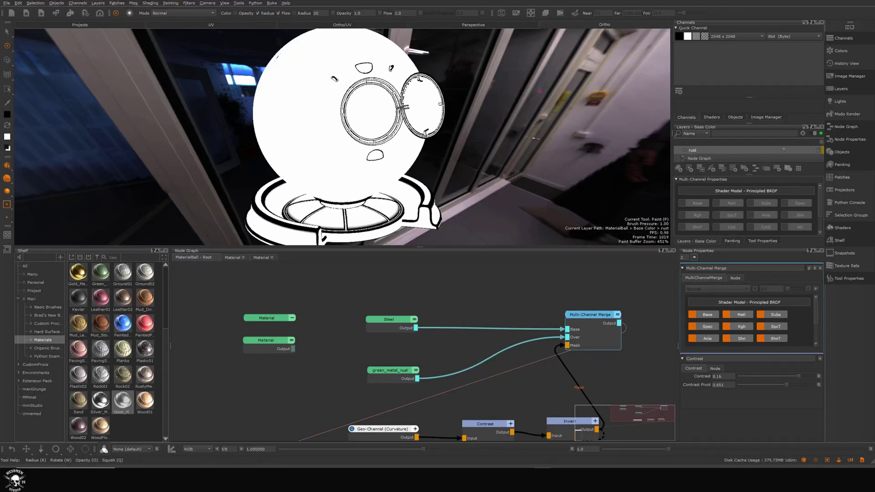
- Examine the blend of steel and green painted metal on the model from several angles
{"action": "left_click_drag", "start_coordinate": [541, 191], "coordinate": [501, 183], "text": "alt"}
{"action": "middle_click_drag", "start_coordinate": [501, 182], "coordinate": [488, 182], "text": "alt"}
{"action": "left_click_drag", "start_coordinate": [487, 182], "coordinate": [500, 175], "text": "alt"}
{"action": "right_click_drag", "start_coordinate": [500, 175], "coordinate": [512, 163], "text": "alt"}
{"action": "left_click_drag", "start_coordinate": [512, 162], "coordinate": [477, 161], "text": "alt"}
{"action": "right_click_drag", "start_coordinate": [477, 161], "coordinate": [464, 191], "text": "alt"}
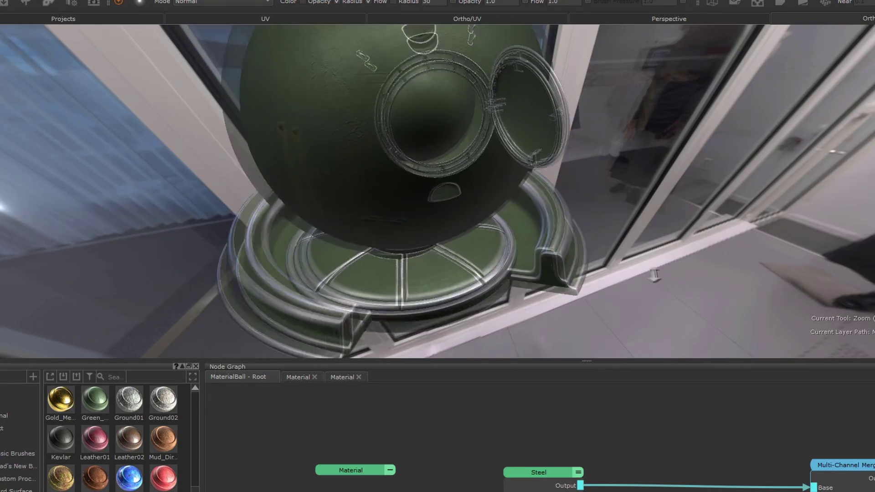
{"action": "left_click_drag", "start_coordinate": [464, 191], "coordinate": [483, 200], "text": "alt"}
- Adjust the Contrast node to a contrast of about 5.99 and a contrast pivot of about 0.79
{"action": "middle_click_drag", "start_coordinate": [592, 474], "coordinate": [576, 403]}
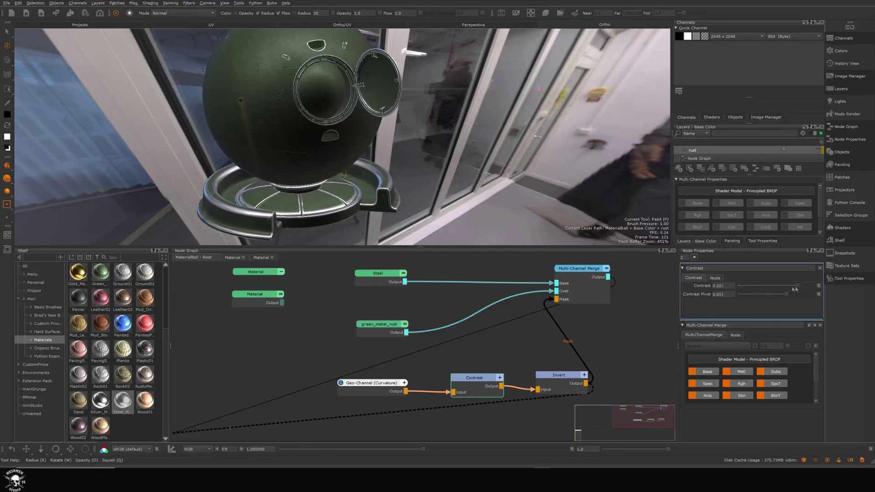
{"action": "mouse_move", "coordinate": [795, 288]}
{"action": "left_mouse_down"}
{"action": "mouse_move", "coordinate": [796, 299]}
{"action": "mouse_move", "coordinate": [715, 289]}
{"action": "mouse_move", "coordinate": [786, 288]}
{"action": "left_mouse_up"}
{"action": "left_click", "coordinate": [603, 352]}
- Delete the two unused blank Material nodes from the root graph
{"action": "scroll", "coordinate": [603, 352], "scroll_direction": "down", "scroll_amount": 5}
{"action": "left_click_drag", "start_coordinate": [454, 335], "coordinate": [459, 336]}
{"action": "left_click_drag", "start_coordinate": [233, 306], "coordinate": [297, 367]}
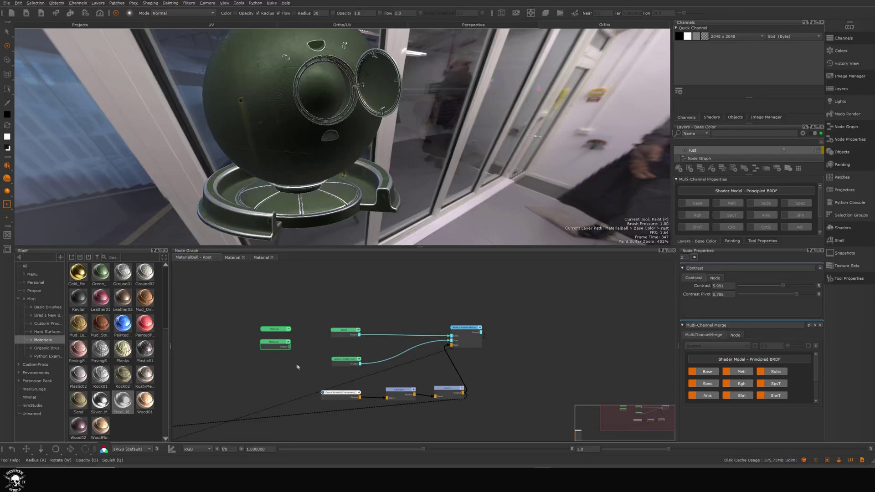
{"action": "key", "text": "Delete"}
- Create a Material node with the Principled BRDF shader and default colors turned off, placed beyond the Multi-Channel Merge
{"action": "key", "text": "Tab"}
{"action": "type", "text": "Invert"}
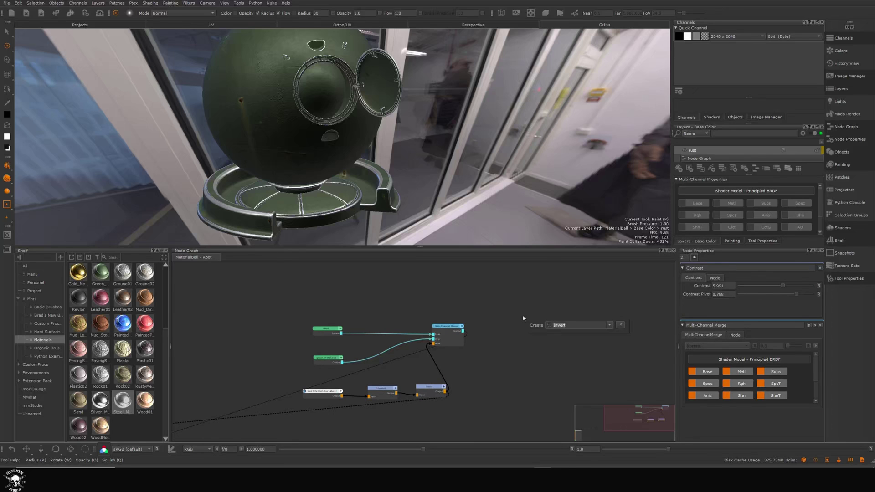
{"action": "type", "text": "mat"}
{"action": "key", "text": "Return"}
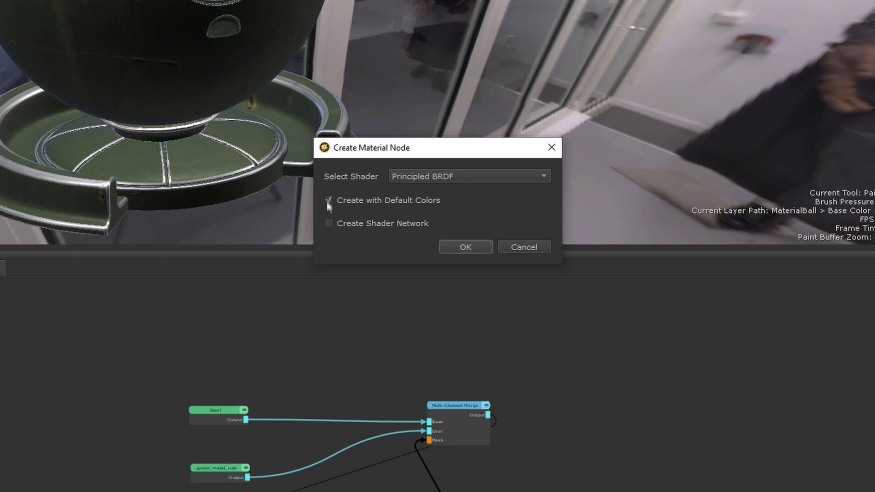
{"action": "left_click", "coordinate": [328, 200]}
{"action": "left_click", "coordinate": [470, 249]}
{"action": "left_click_drag", "start_coordinate": [646, 393], "coordinate": [663, 394]}
- Copy the whole merge network from the root graph into the new Material node and position it beside the channel outputs
{"action": "left_click_drag", "start_coordinate": [253, 285], "coordinate": [490, 416]}
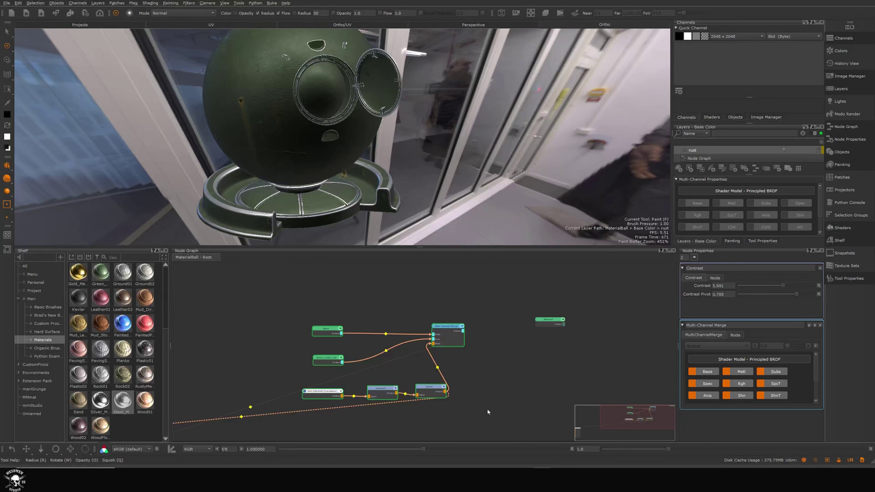
{"action": "double_click", "coordinate": [547, 321]}
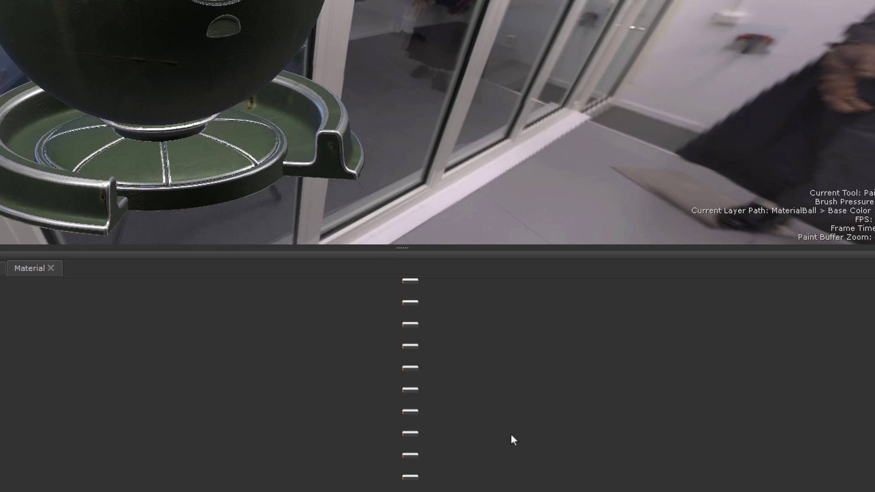
{"action": "key", "text": "ctrl+v"}
{"action": "scroll", "coordinate": [184, 424], "scroll_direction": "up", "scroll_amount": 2}
{"action": "left_click", "coordinate": [216, 410]}
{"action": "left_click_drag", "start_coordinate": [145, 416], "coordinate": [266, 408]}
- Connect the Multi-Channel Merge output to the channel output nodes inside the Material node
{"action": "scroll", "coordinate": [315, 383], "scroll_direction": "up", "scroll_amount": 3}
{"action": "scroll", "coordinate": [380, 384], "scroll_direction": "up", "scroll_amount": 1}
{"action": "middle_click_drag", "start_coordinate": [381, 385], "coordinate": [333, 467]}
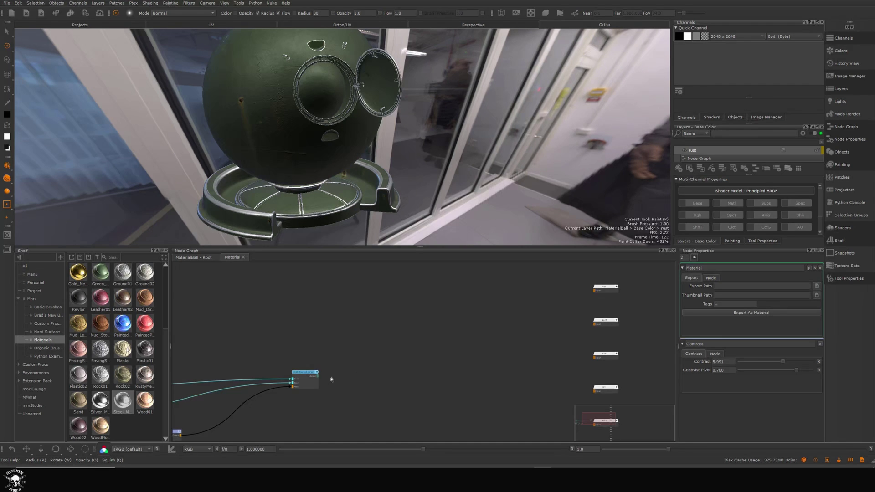
{"action": "left_click_drag", "start_coordinate": [318, 376], "coordinate": [427, 350]}
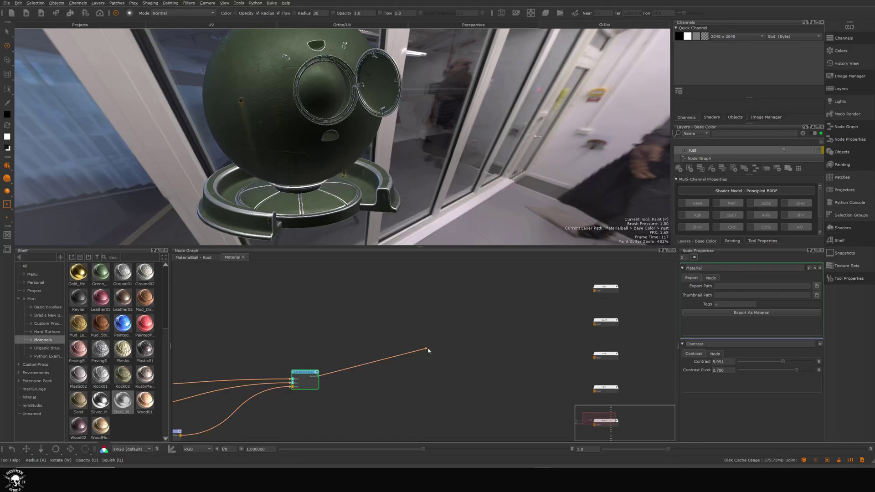
{"action": "middle_click_drag", "start_coordinate": [428, 350], "coordinate": [403, 375]}
{"action": "scroll", "coordinate": [403, 375], "scroll_direction": "down", "scroll_amount": 3}
{"action": "middle_click_drag", "start_coordinate": [449, 317], "coordinate": [427, 348]}
{"action": "scroll", "coordinate": [450, 310], "scroll_direction": "up", "scroll_amount": 2}
{"action": "middle_click_drag", "start_coordinate": [449, 310], "coordinate": [422, 362]}
{"action": "left_click_drag", "start_coordinate": [446, 327], "coordinate": [478, 319]}
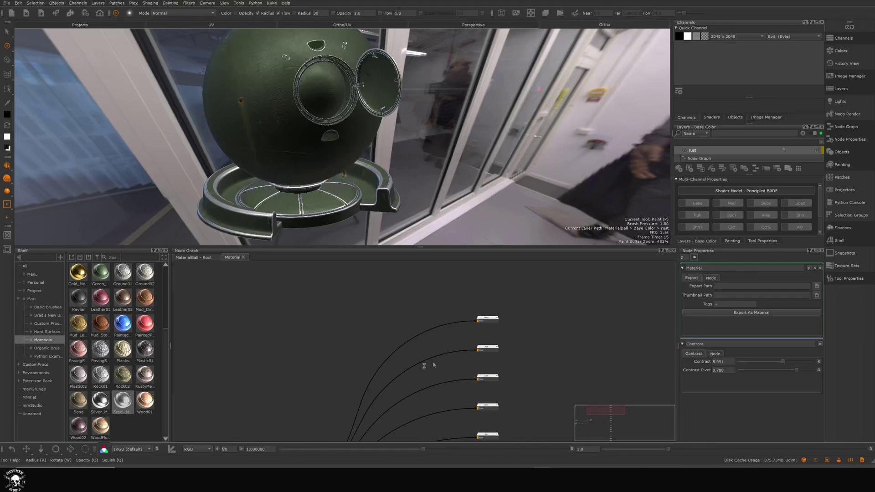
- Review the finished connections, return to the root graph, and view the new Material node on the model
{"action": "scroll", "coordinate": [358, 315], "scroll_direction": "down", "scroll_amount": 3}
{"action": "scroll", "coordinate": [341, 348], "scroll_direction": "up", "scroll_amount": 2}
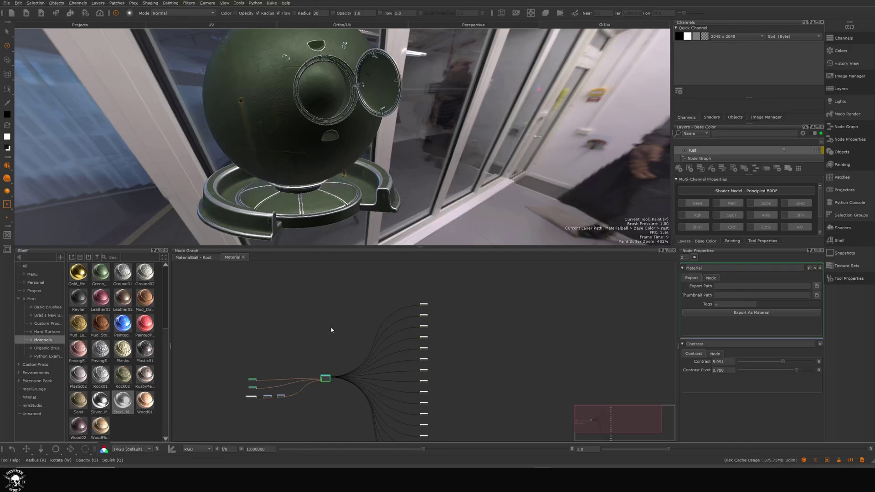
{"action": "left_click", "coordinate": [193, 257]}
{"action": "key", "text": "v"}
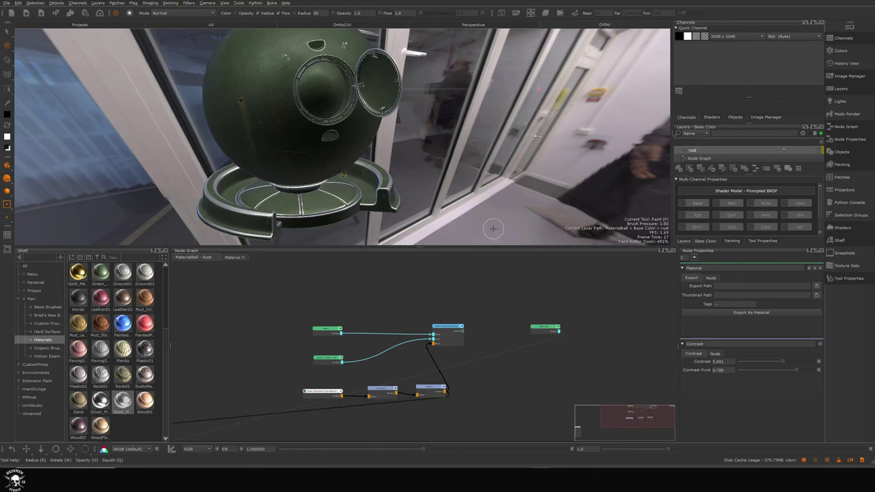
- Open the Material node's network and rearrange the Steel and green_metal_rust nodes beside the Multi-Channel Merge
{"action": "left_click_drag", "start_coordinate": [449, 119], "coordinate": [476, 132], "text": "alt"}
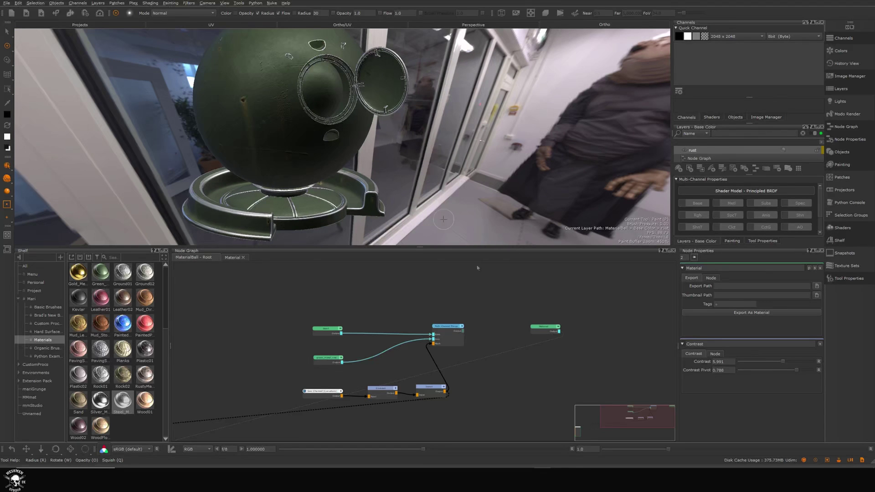
{"action": "middle_click_drag", "start_coordinate": [541, 311], "coordinate": [528, 322]}
{"action": "mouse_move", "coordinate": [526, 329]}
{"action": "left_mouse_down"}
{"action": "mouse_move", "coordinate": [537, 332]}
{"action": "mouse_move", "coordinate": [530, 326]}
{"action": "left_mouse_up"}
{"action": "key", "text": "1"}
{"action": "left_click", "coordinate": [547, 333]}
{"action": "double_click", "coordinate": [518, 334]}
{"action": "middle_click_drag", "start_coordinate": [555, 330], "coordinate": [584, 330]}
{"action": "scroll", "coordinate": [391, 334], "scroll_direction": "up", "scroll_amount": 4}
{"action": "left_click_drag", "start_coordinate": [332, 346], "coordinate": [423, 305]}
{"action": "left_click_drag", "start_coordinate": [333, 365], "coordinate": [417, 358]}
{"action": "scroll", "coordinate": [469, 316], "scroll_direction": "up", "scroll_amount": 4}
{"action": "middle_click_drag", "start_coordinate": [487, 315], "coordinate": [489, 279]}
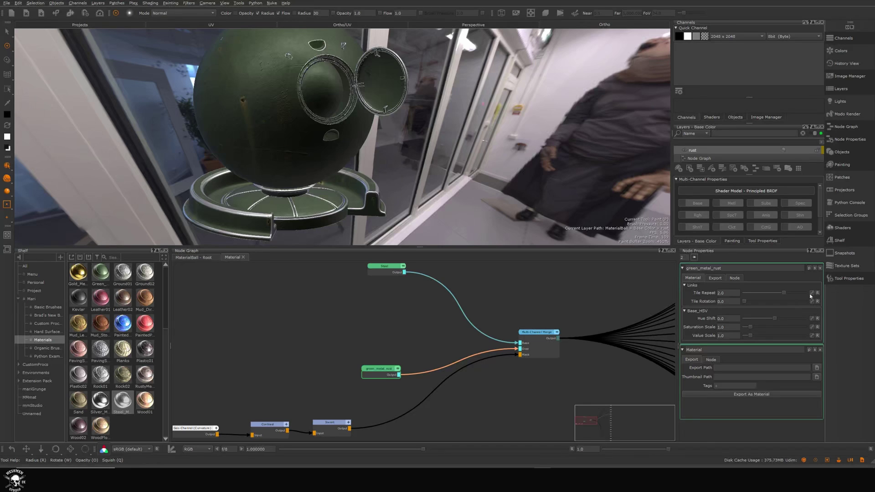
{"action": "left_click", "coordinate": [615, 321]}
- Promote green_metal_rust's Tile Repeat, Tile Rotation, Hue Shift, Saturation Scale and Value Scale to the parent Material node
{"action": "left_click", "coordinate": [378, 376]}
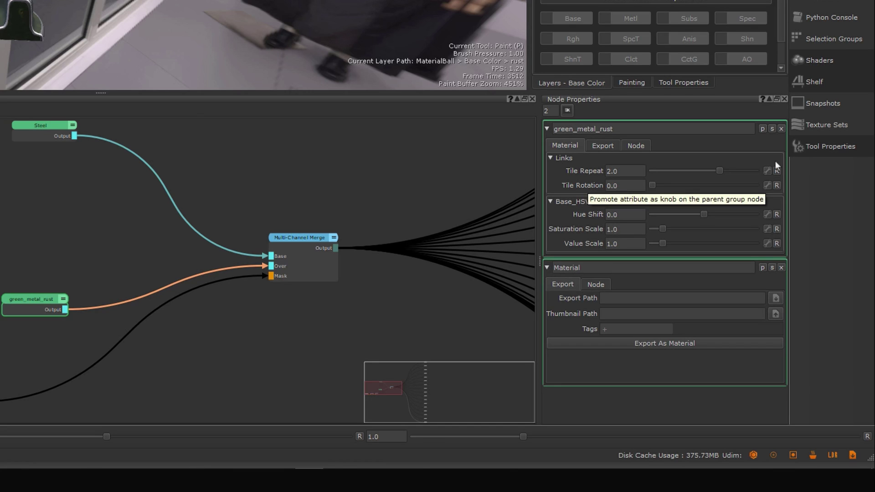
{"action": "left_click", "coordinate": [767, 170]}
{"action": "left_click", "coordinate": [767, 186]}
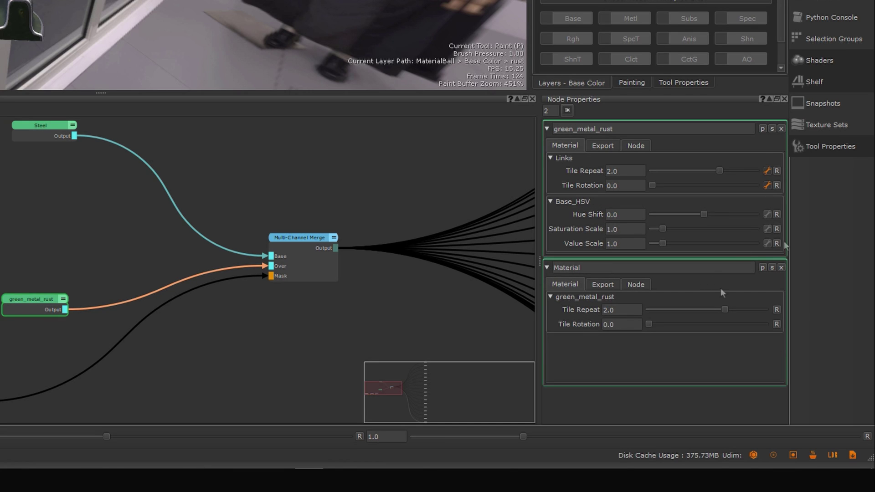
{"action": "left_click", "coordinate": [768, 215]}
{"action": "left_click", "coordinate": [767, 229]}
{"action": "left_click", "coordinate": [767, 244]}
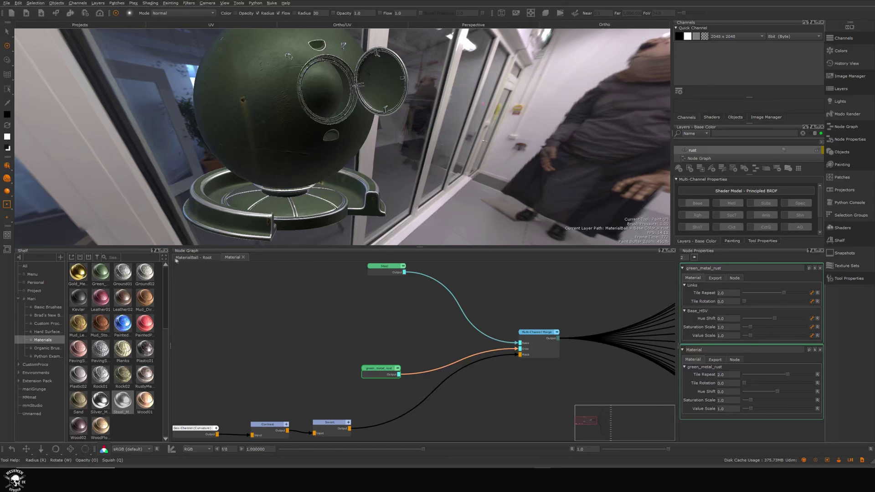
- Return to the root graph and set the Material node's green_metal_rust Tile Repeat to 5.779
{"action": "key", "text": "f"}
{"action": "left_click", "coordinate": [517, 332]}
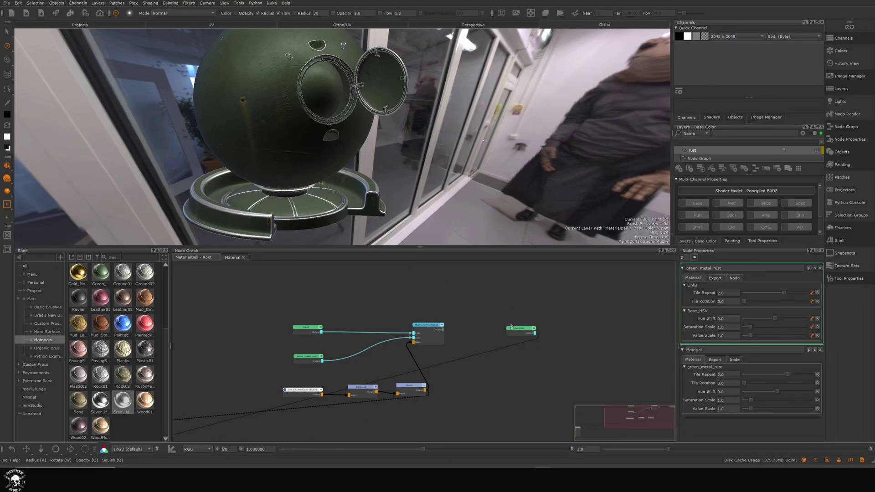
{"action": "left_click_drag", "start_coordinate": [789, 294], "coordinate": [795, 294]}
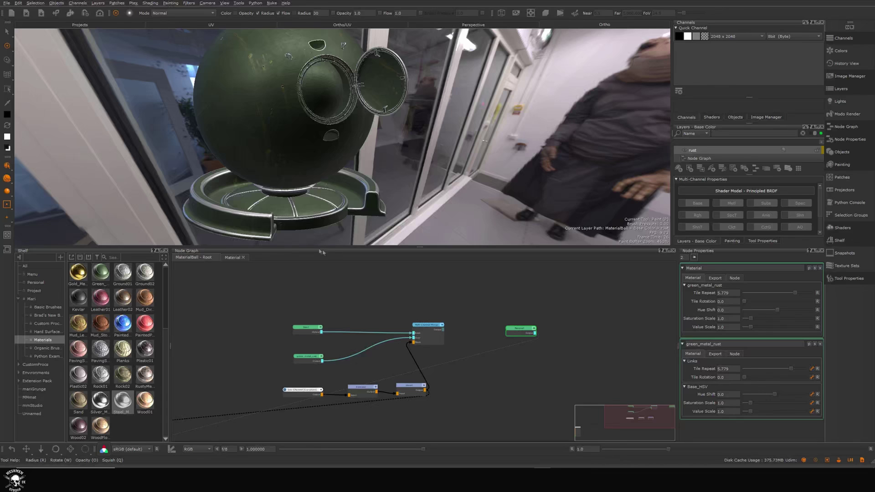
{"action": "left_click", "coordinate": [541, 290]}
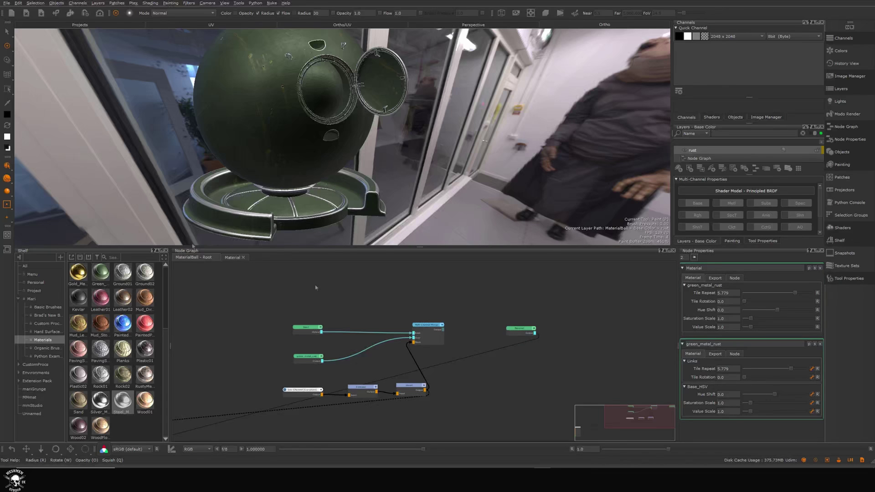
- Inside the Material network, rename the Contrast node to EdgeContrast and space it out from the Invert node
{"action": "left_click", "coordinate": [235, 258]}
{"action": "left_click", "coordinate": [320, 338]}
{"action": "middle_click_drag", "start_coordinate": [321, 338], "coordinate": [318, 288]}
{"action": "scroll", "coordinate": [329, 341], "scroll_direction": "down", "scroll_amount": 2}
{"action": "scroll", "coordinate": [249, 360], "scroll_direction": "up", "scroll_amount": 4}
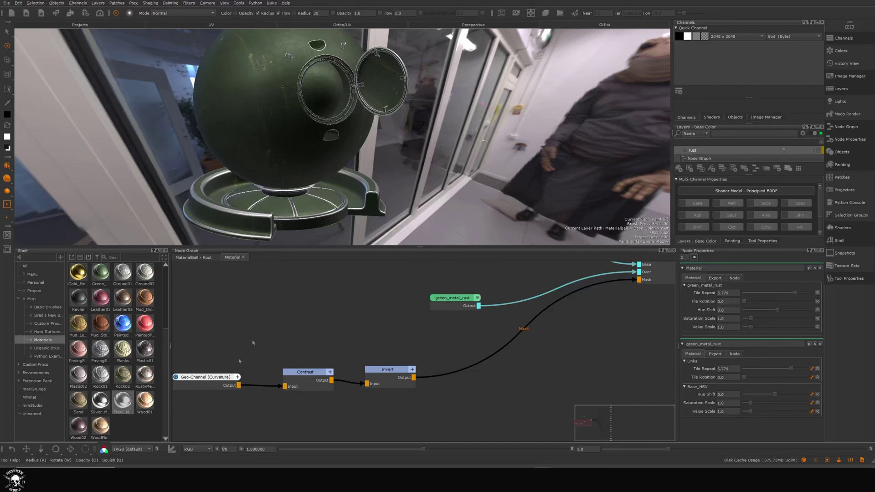
{"action": "middle_click_drag", "start_coordinate": [240, 359], "coordinate": [293, 336]}
{"action": "double_click", "coordinate": [359, 352]}
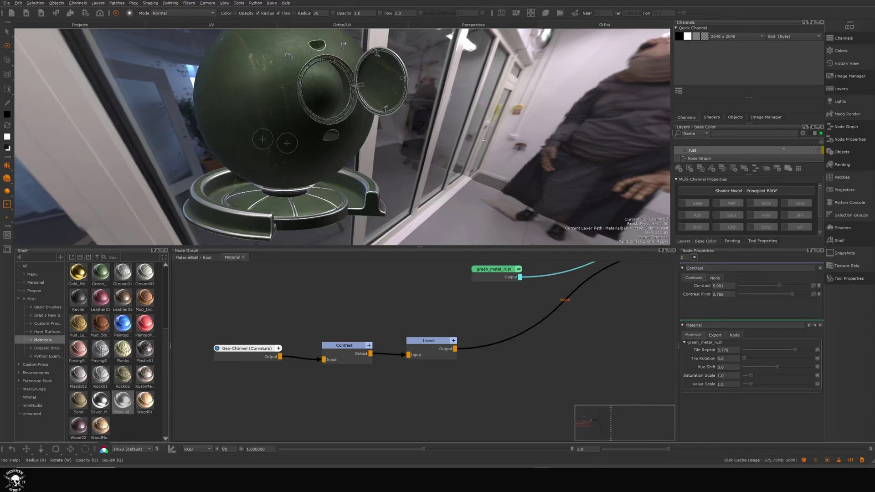
{"action": "left_click_drag", "start_coordinate": [431, 341], "coordinate": [443, 341]}
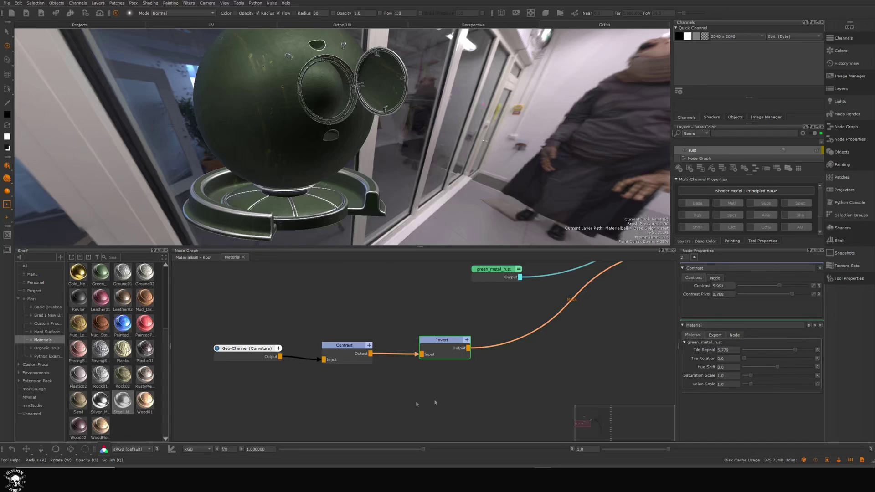
{"action": "left_click", "coordinate": [445, 303]}
{"action": "left_click_drag", "start_coordinate": [345, 350], "coordinate": [351, 349]}
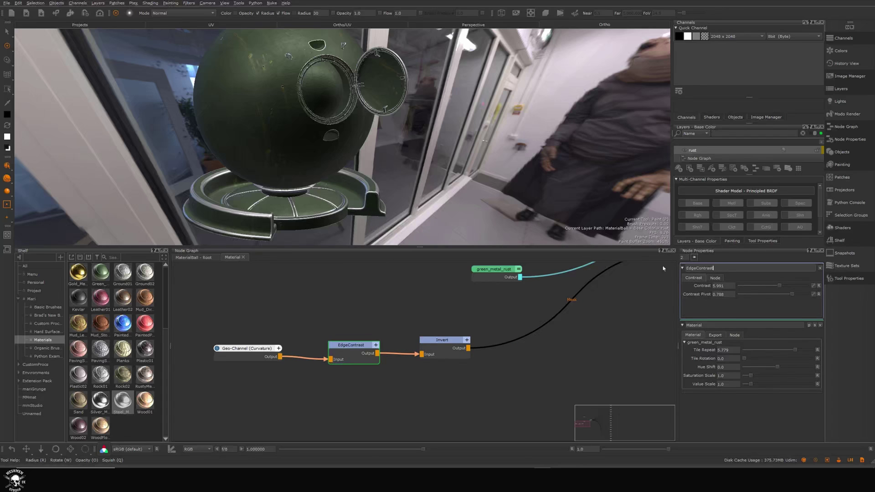
{"action": "left_click", "coordinate": [404, 305]}
{"action": "left_click_drag", "start_coordinate": [357, 359], "coordinate": [360, 359]}
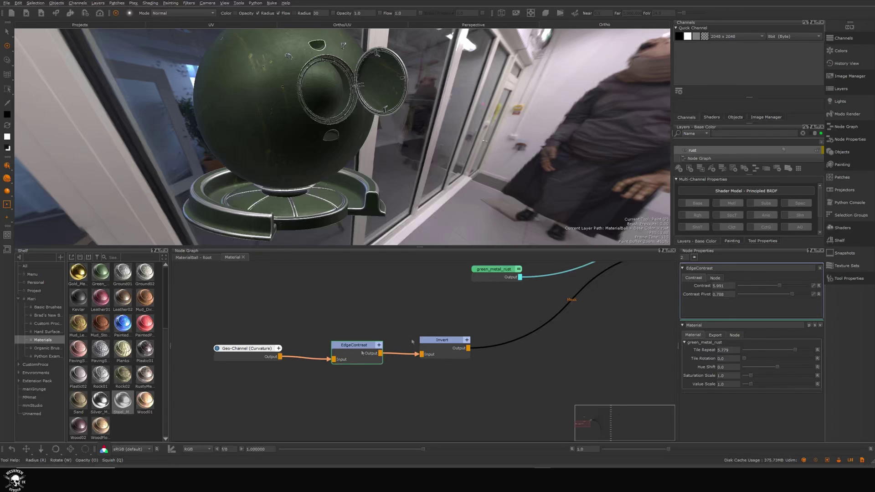
- Promote EdgeContrast's Contrast and Contrast Pivot to the Material node, and set Contrast to 6.804 from the root graph
{"action": "left_click", "coordinate": [813, 285]}
{"action": "left_click", "coordinate": [813, 294]}
{"action": "left_click", "coordinate": [354, 313]}
{"action": "left_click", "coordinate": [192, 259]}
{"action": "mouse_move", "coordinate": [784, 344]}
{"action": "left_mouse_down"}
{"action": "mouse_move", "coordinate": [761, 346]}
{"action": "mouse_move", "coordinate": [789, 346]}
{"action": "left_mouse_up"}
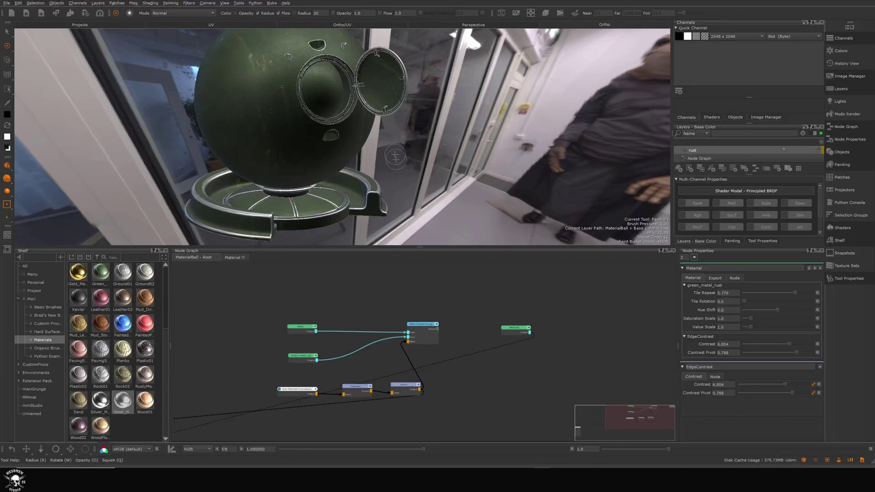
- Reopen the Material node's network and create a Merge node below the Invert node's mask connection
{"action": "left_click", "coordinate": [515, 331]}
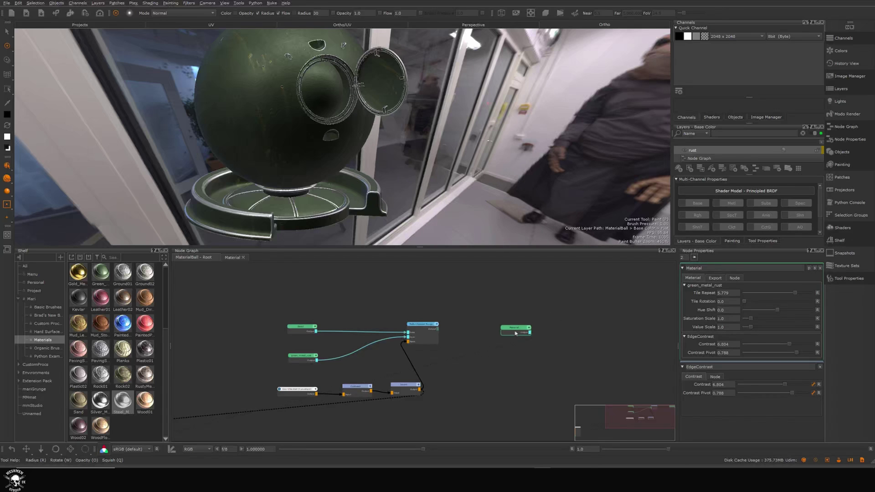
{"action": "key", "text": "ctrl+Return"}
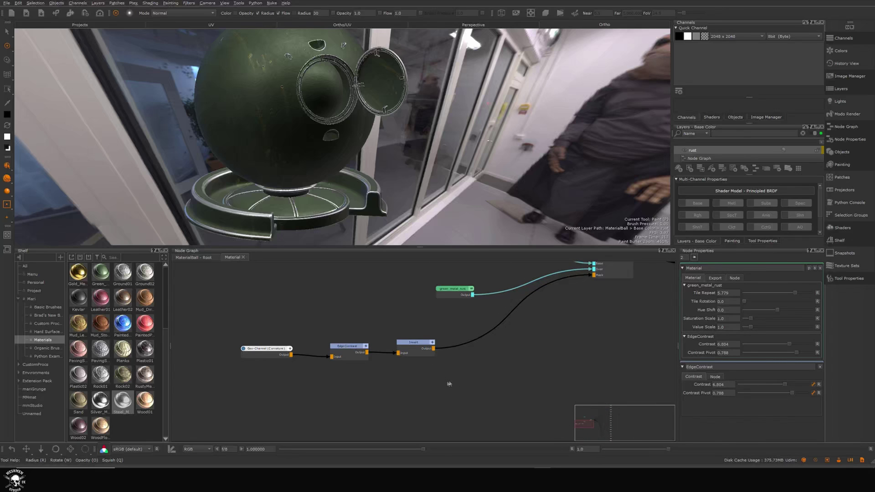
{"action": "middle_click_drag", "start_coordinate": [466, 374], "coordinate": [471, 375]}
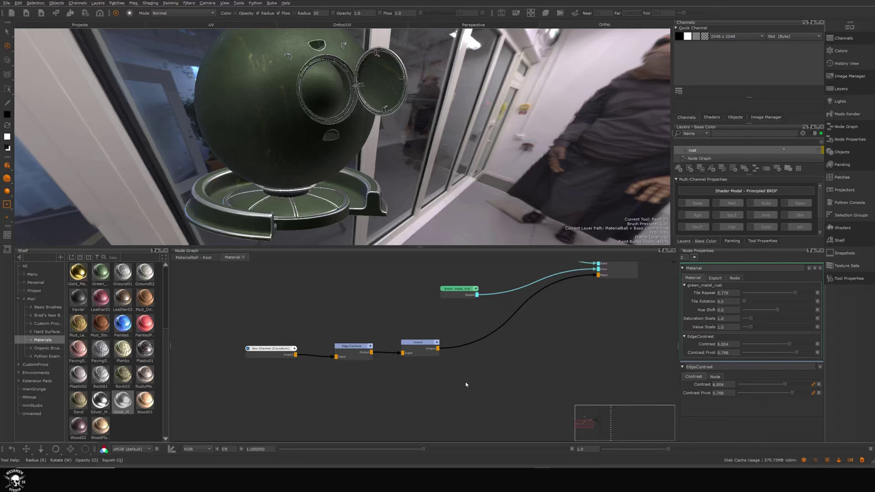
{"action": "key", "text": "Tab"}
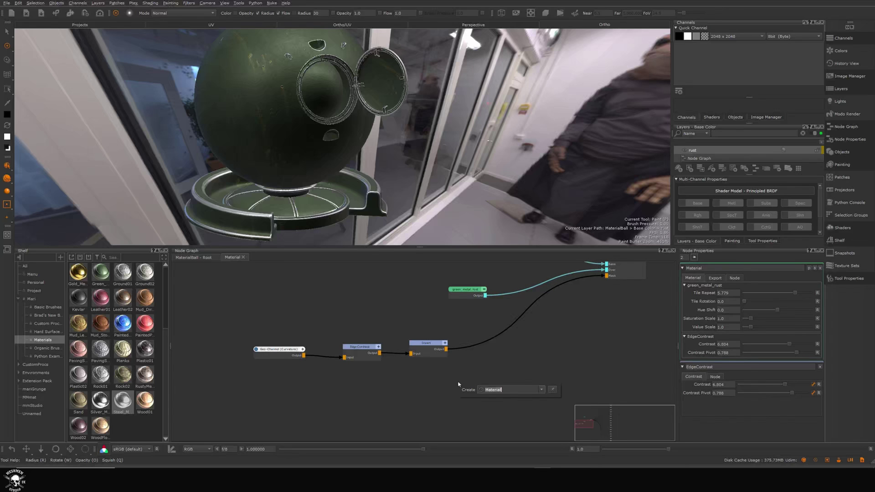
{"action": "type", "text": "m"}
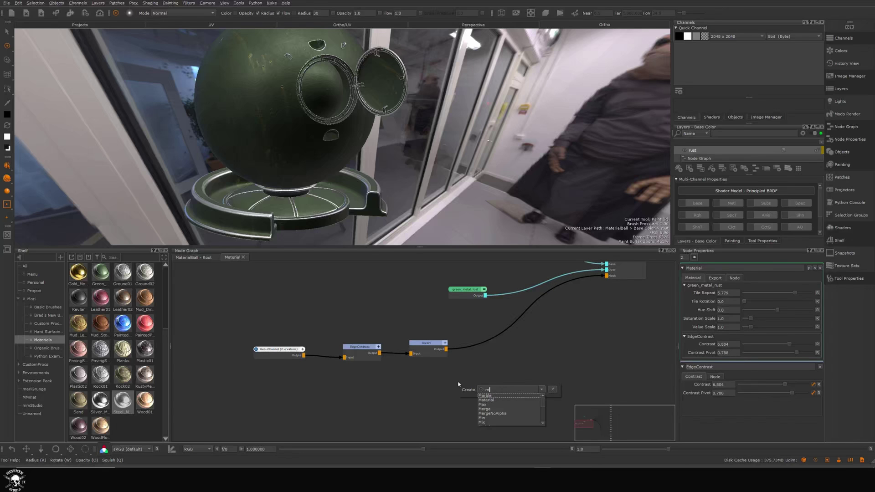
{"action": "type", "text": "erge"}
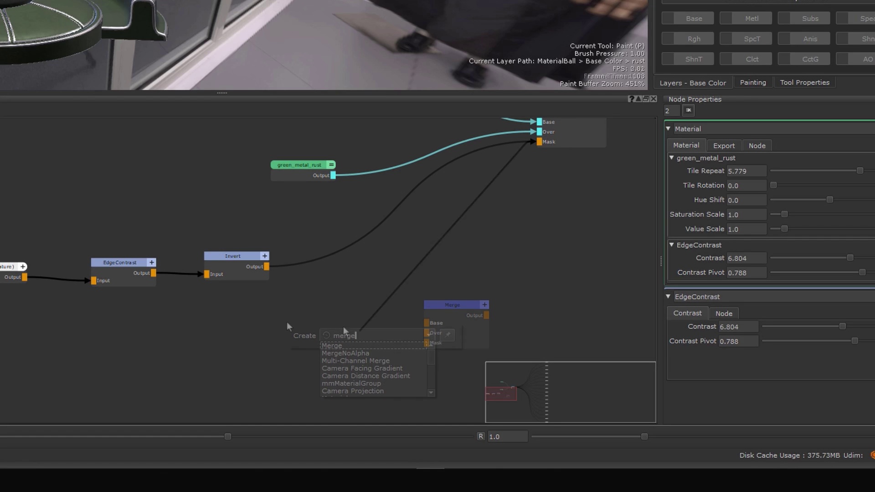
{"action": "key", "text": "Return"}
- Connect the Invert output to the Merge node's Base input and the EdgeContrast output to its Over input
{"action": "left_click_drag", "start_coordinate": [267, 267], "coordinate": [429, 323]}
{"action": "left_click_drag", "start_coordinate": [475, 318], "coordinate": [471, 317]}
{"action": "left_click_drag", "start_coordinate": [154, 276], "coordinate": [426, 287]}
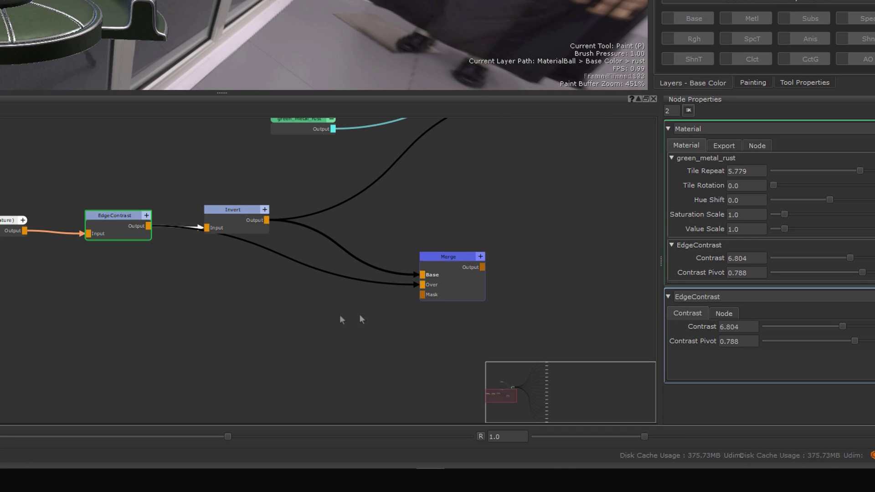
{"action": "left_click", "coordinate": [447, 271]}
- Connect the Merge output to the Multi-Channel Merge's Mask input and move the Invert node clear of the connections
{"action": "middle_click_drag", "start_coordinate": [529, 241], "coordinate": [299, 363]}
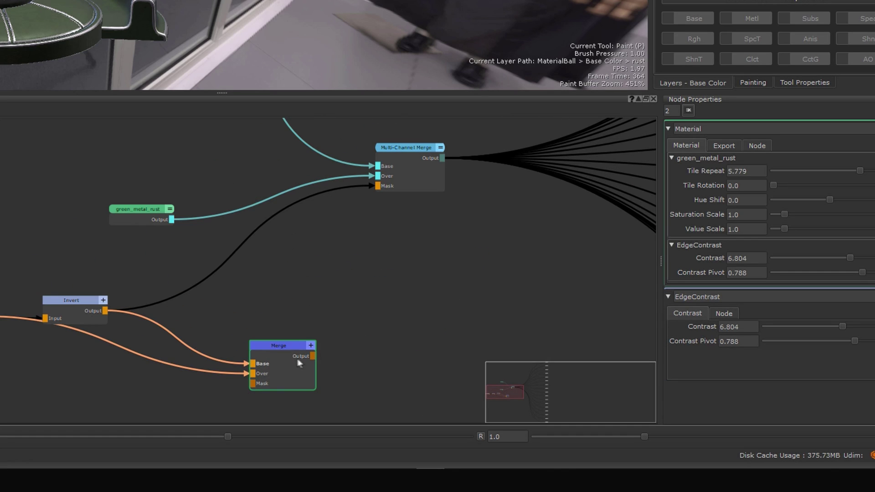
{"action": "left_click_drag", "start_coordinate": [311, 356], "coordinate": [284, 310]}
{"action": "left_click", "coordinate": [417, 294]}
{"action": "left_click_drag", "start_coordinate": [74, 300], "coordinate": [98, 279]}
{"action": "left_click", "coordinate": [108, 321]}
- Set the Merge node's Amount to 0.0, rename the node InvertMask, and promote its Amount to the Material node
{"action": "left_click", "coordinate": [271, 305]}
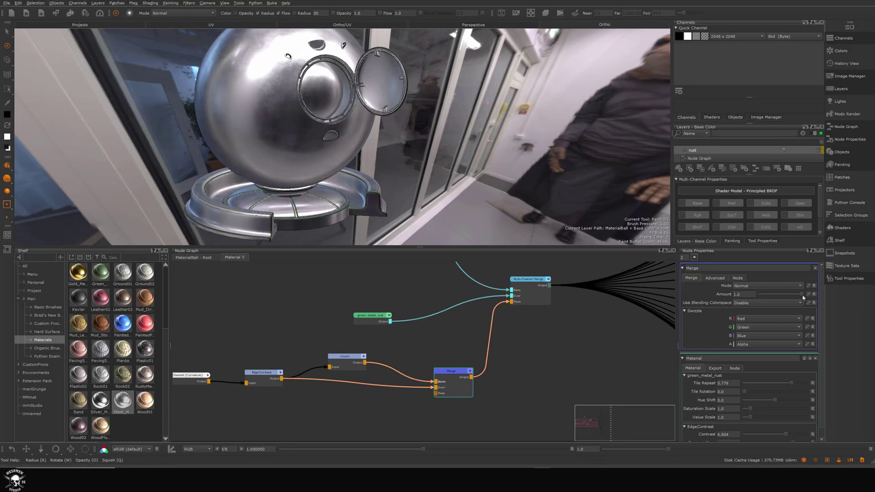
{"action": "left_click_drag", "start_coordinate": [871, 173], "coordinate": [827, 174]}
{"action": "left_click_drag", "start_coordinate": [563, 300], "coordinate": [526, 301]}
{"action": "type", "text": "InvertMask"}
{"action": "key", "text": "Return"}
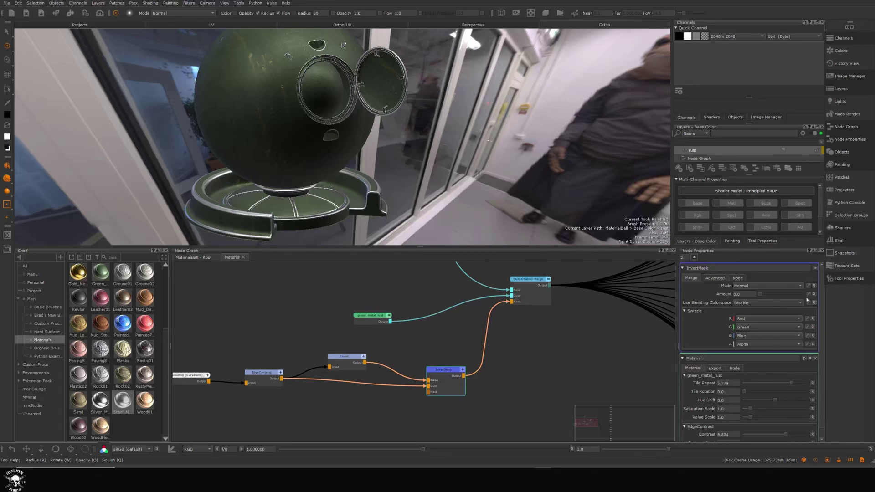
{"action": "left_click", "coordinate": [554, 402]}
- From the root graph, set the Material node's EdgeContrast Contrast to 4.722 and its Tile Repeat to about 6.0
{"action": "left_click", "coordinate": [193, 257]}
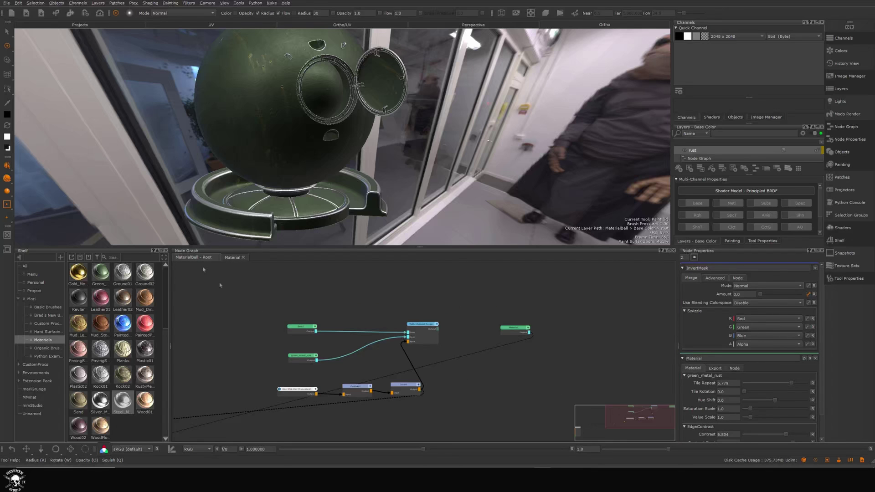
{"action": "left_click", "coordinate": [520, 329]}
{"action": "left_click_drag", "start_coordinate": [744, 372], "coordinate": [578, 375]}
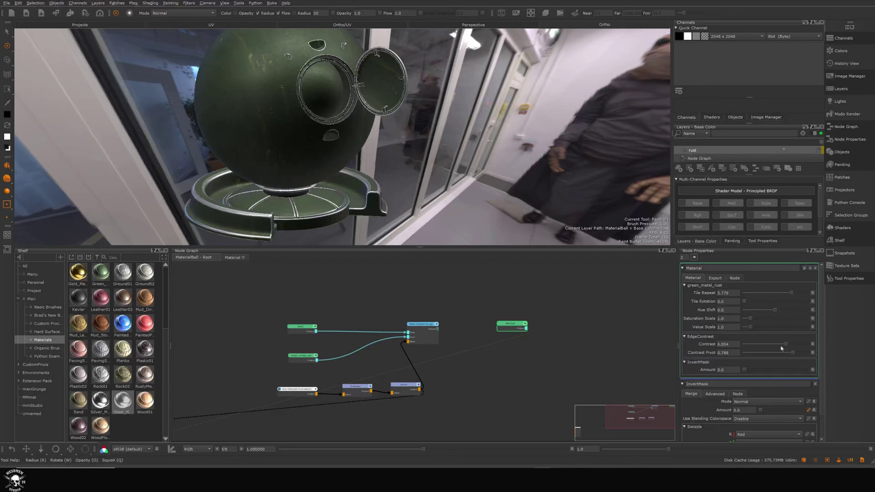
{"action": "left_click_drag", "start_coordinate": [784, 345], "coordinate": [774, 349]}
{"action": "mouse_move", "coordinate": [792, 295]}
{"action": "left_mouse_down"}
{"action": "mouse_move", "coordinate": [766, 294]}
{"action": "mouse_move", "coordinate": [807, 294]}
{"action": "mouse_move", "coordinate": [785, 301]}
{"action": "left_mouse_up"}
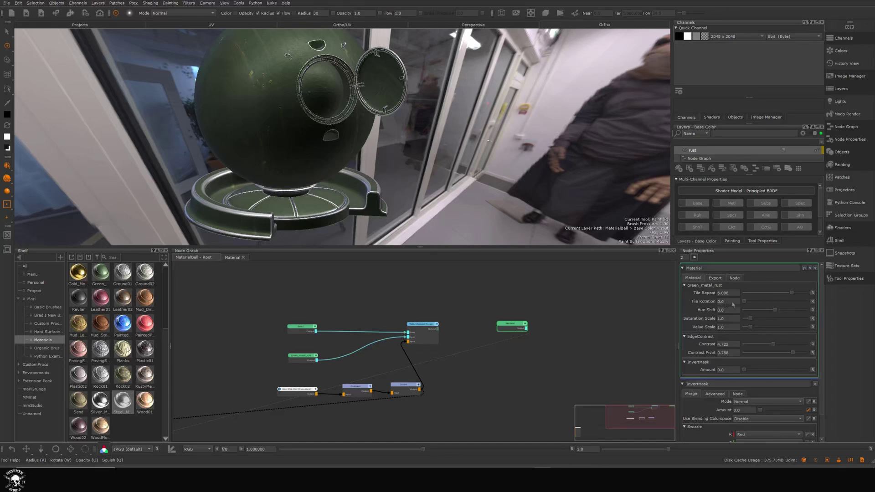
- Inside the Material network, insert a second Multi-Channel Merge between the existing one and the channel outputs
{"action": "scroll", "coordinate": [531, 303], "scroll_direction": "up", "scroll_amount": 3}
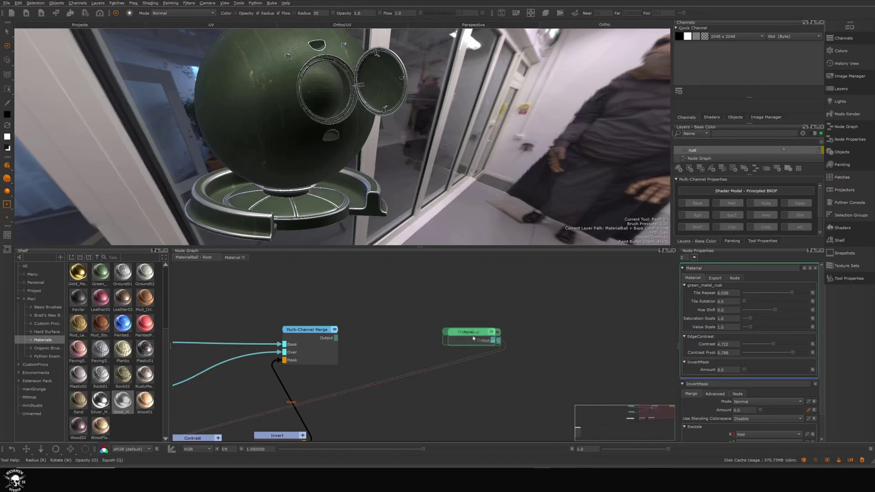
{"action": "scroll", "coordinate": [470, 337], "scroll_direction": "down", "scroll_amount": 5}
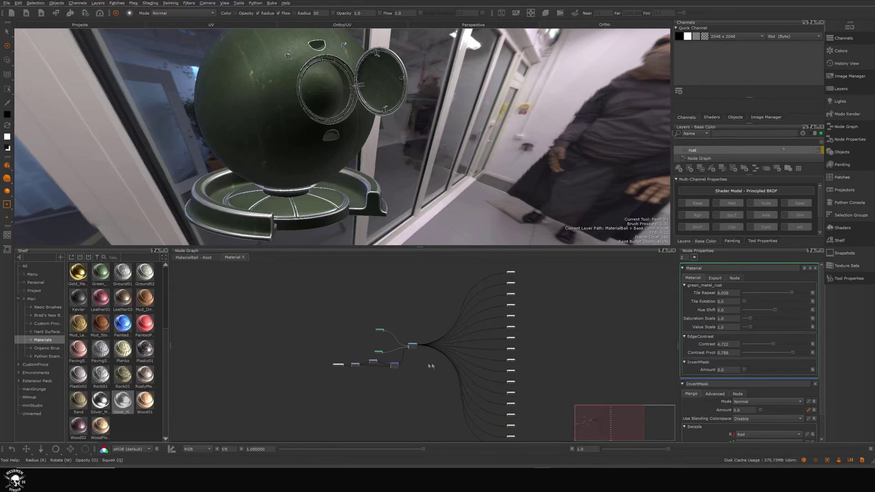
{"action": "scroll", "coordinate": [426, 366], "scroll_direction": "up", "scroll_amount": 2}
{"action": "left_click_drag", "start_coordinate": [393, 320], "coordinate": [396, 322]}
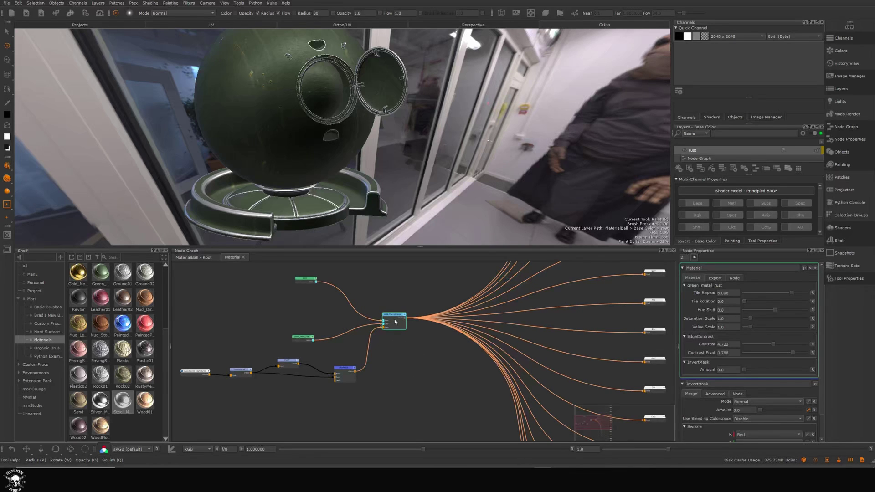
{"action": "key", "text": "Tab"}
{"action": "type", "text": "mul"}
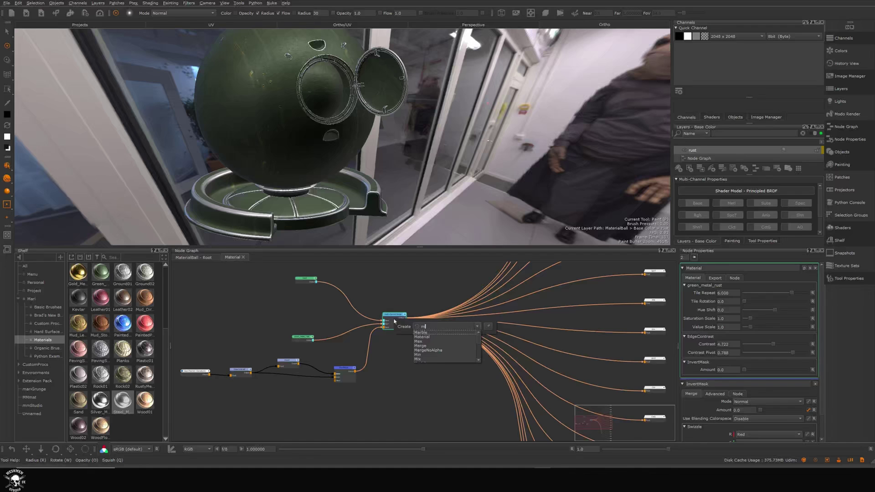
{"action": "key", "text": "Down"}
{"action": "key", "text": "Down"}
{"action": "key", "text": "Down"}
{"action": "key", "text": "Return"}
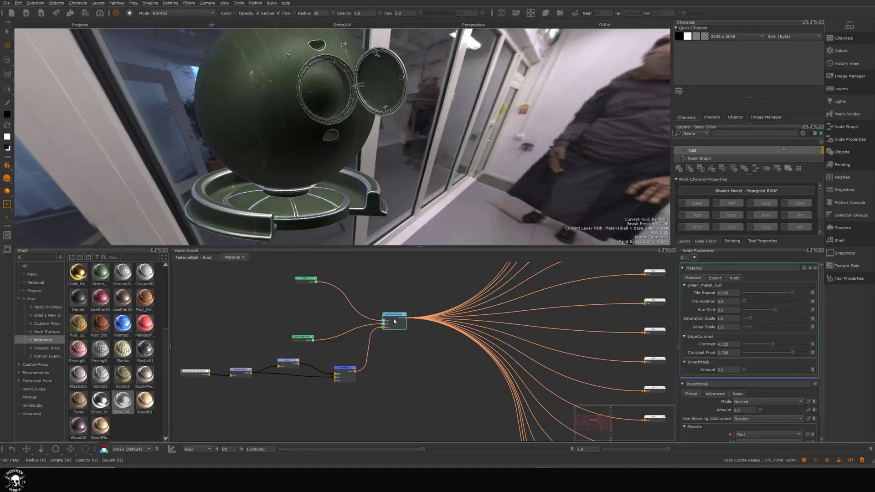
{"action": "left_click", "coordinate": [479, 321]}
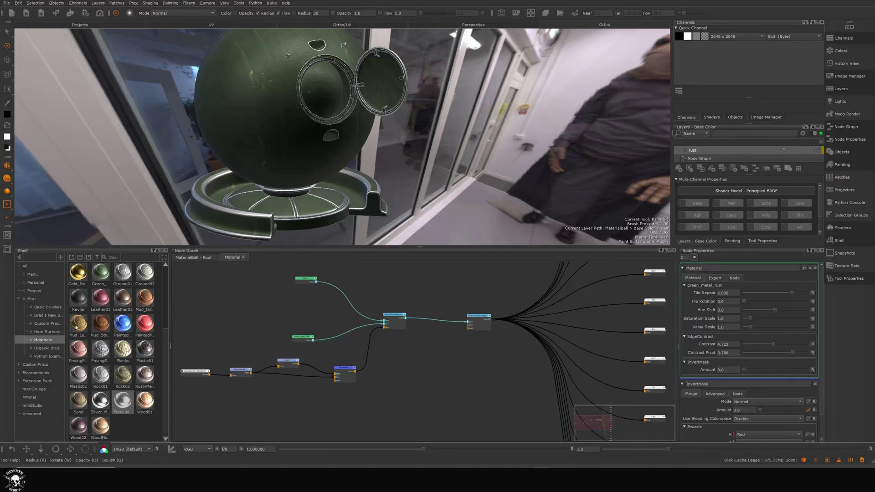
- Add the Mud_Dirt_01 material to the network, connected to the second Multi-Channel Merge's Over input, and place it below
{"action": "left_click_drag", "start_coordinate": [142, 309], "coordinate": [453, 279]}
{"action": "scroll", "coordinate": [401, 365], "scroll_direction": "up", "scroll_amount": 3}
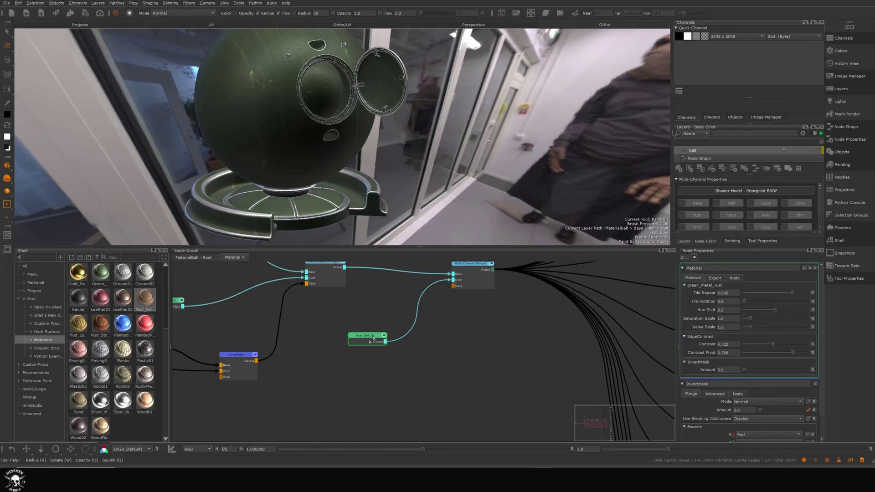
{"action": "mouse_move", "coordinate": [361, 117]}
{"action": "left_mouse_down", "text": "alt"}
{"action": "mouse_move", "coordinate": [360, 157]}
{"action": "mouse_move", "coordinate": [359, 149]}
{"action": "left_mouse_up", "text": "alt"}
{"action": "left_click_drag", "start_coordinate": [367, 337], "coordinate": [372, 318]}
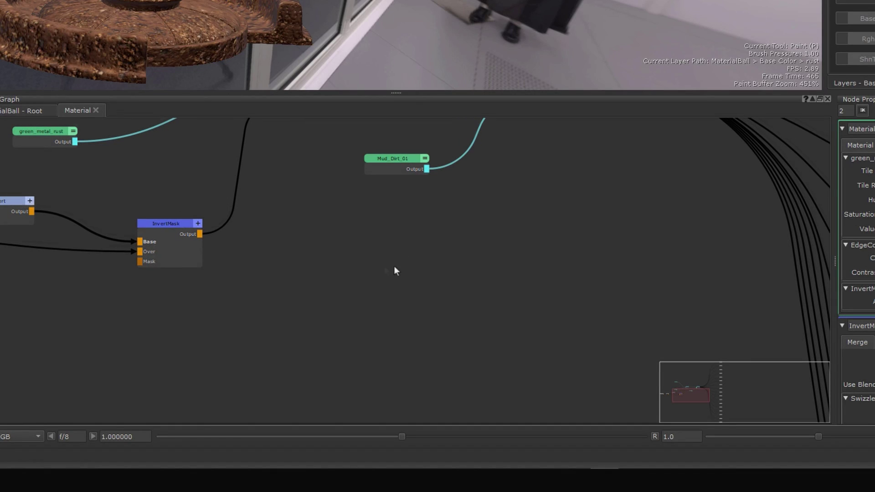
- Add a Geo-Channel node below Mud_Dirt_01 and set its Channels to Ambient_Occlusion
{"action": "key", "text": "Tab"}
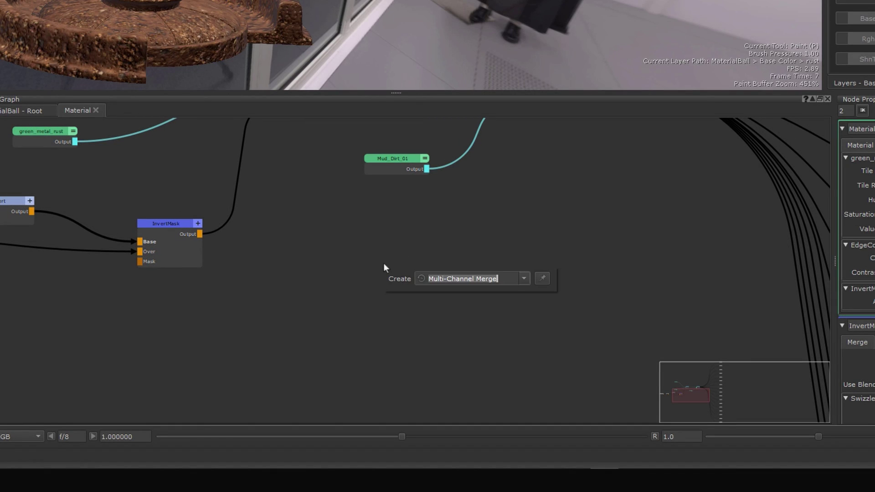
{"action": "type", "text": "e"}
{"action": "key", "text": "Return"}
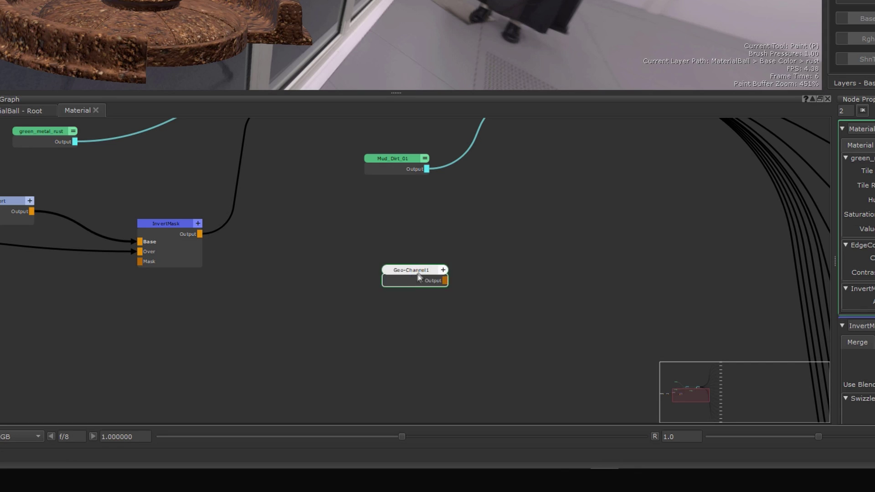
{"action": "left_click_drag", "start_coordinate": [418, 278], "coordinate": [408, 267]}
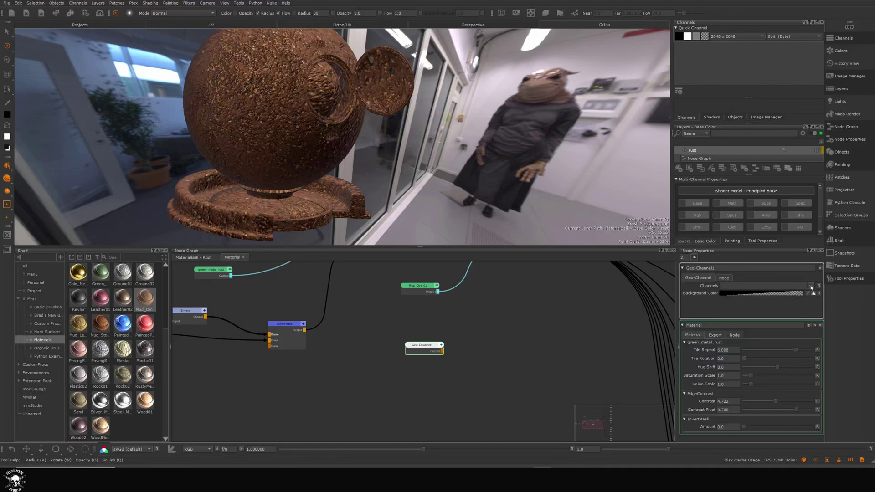
{"action": "left_click", "coordinate": [811, 286]}
{"action": "left_click", "coordinate": [730, 297]}
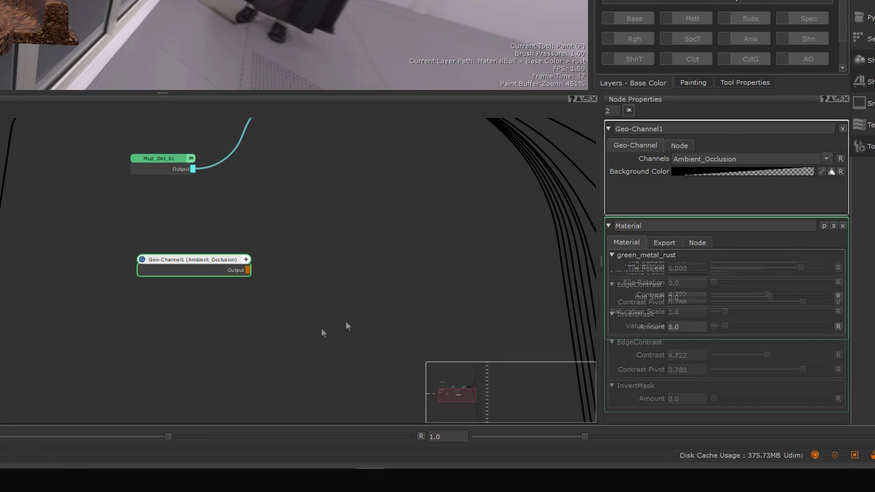
- Connect the Ambient_Occlusion Geo-Channel to the second Multi-Channel Merge's Mask input and place it below Mud_Dirt_01
{"action": "left_click_drag", "start_coordinate": [441, 357], "coordinate": [420, 332]}
{"action": "left_click_drag", "start_coordinate": [325, 425], "coordinate": [336, 424]}
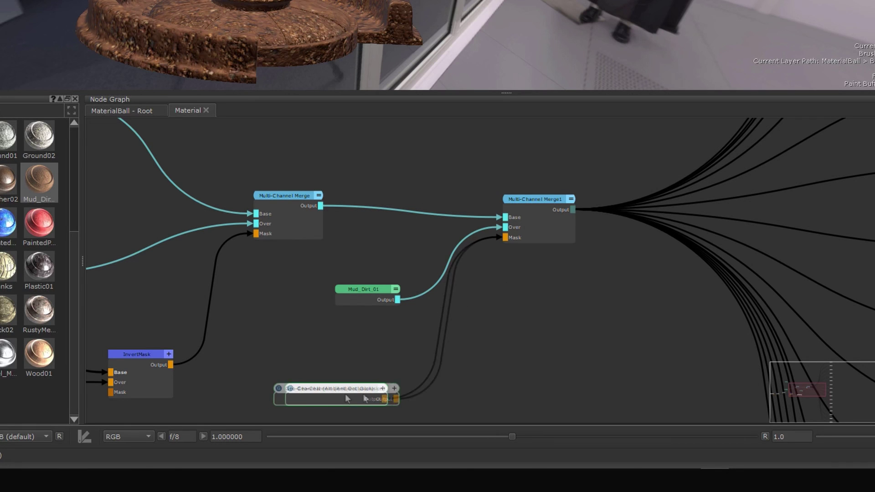
{"action": "left_click_drag", "start_coordinate": [363, 395], "coordinate": [379, 395]}
{"action": "left_click_drag", "start_coordinate": [501, 55], "coordinate": [451, 54], "text": "alt"}
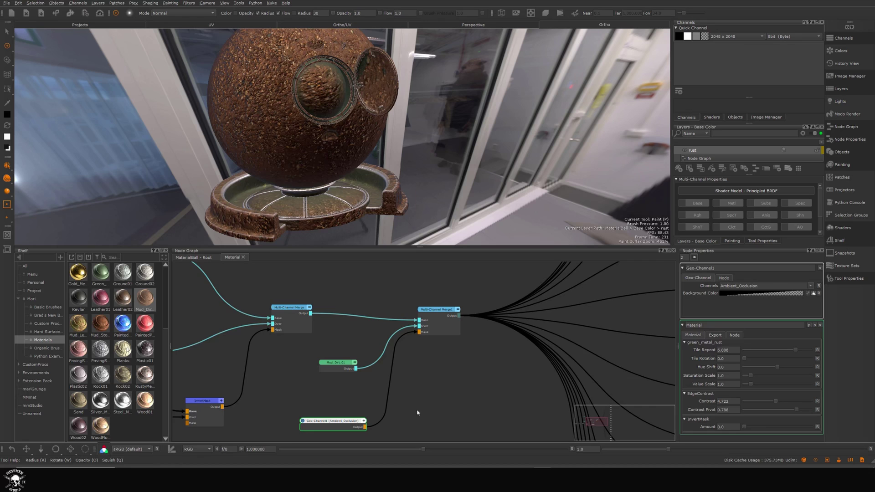
{"action": "scroll", "coordinate": [417, 413], "scroll_direction": "up", "scroll_amount": 3}
{"action": "middle_click_drag", "start_coordinate": [443, 409], "coordinate": [440, 352]}
{"action": "left_click", "coordinate": [317, 373]}
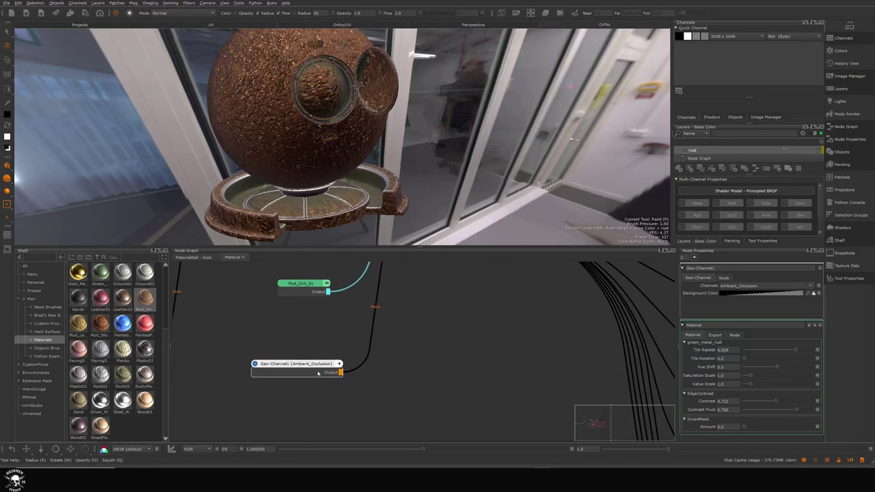
- Duplicate the EdgeContrast and Invert nodes and place the copies beside the Ambient_Occlusion Geo-Channel
{"action": "scroll", "coordinate": [422, 387], "scroll_direction": "down", "scroll_amount": 4}
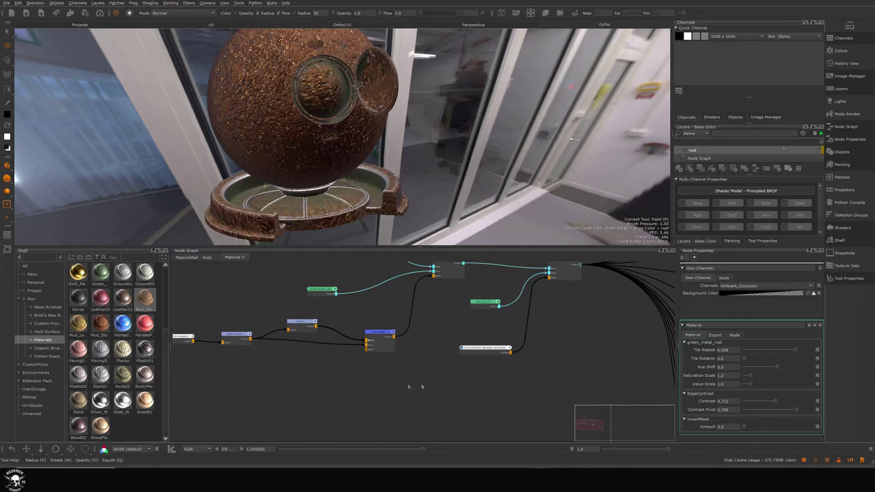
{"action": "left_click_drag", "start_coordinate": [230, 310], "coordinate": [319, 357]}
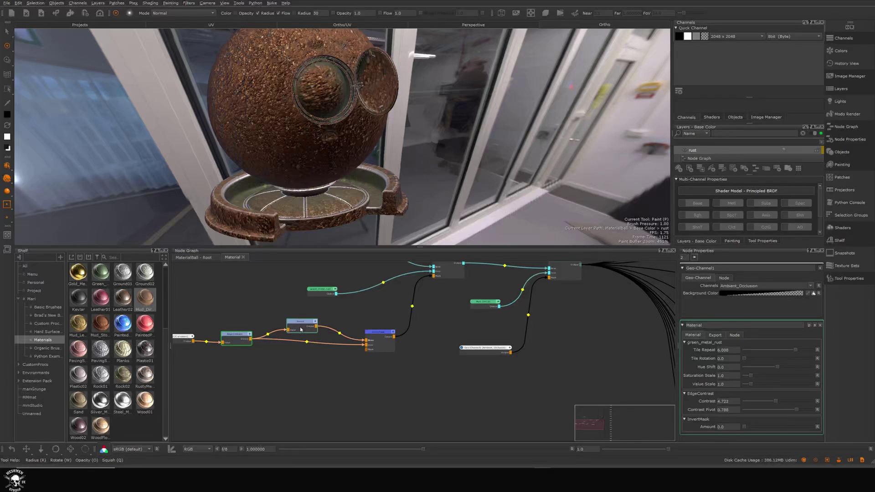
{"action": "key", "text": "ctrl+d"}
{"action": "left_click_drag", "start_coordinate": [427, 362], "coordinate": [606, 392]}
{"action": "left_click_drag", "start_coordinate": [326, 354], "coordinate": [563, 375]}
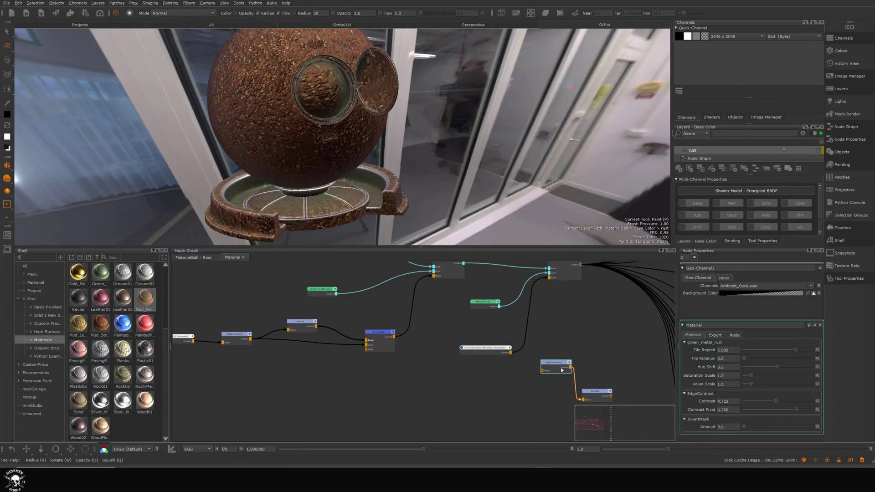
{"action": "left_click", "coordinate": [428, 306]}
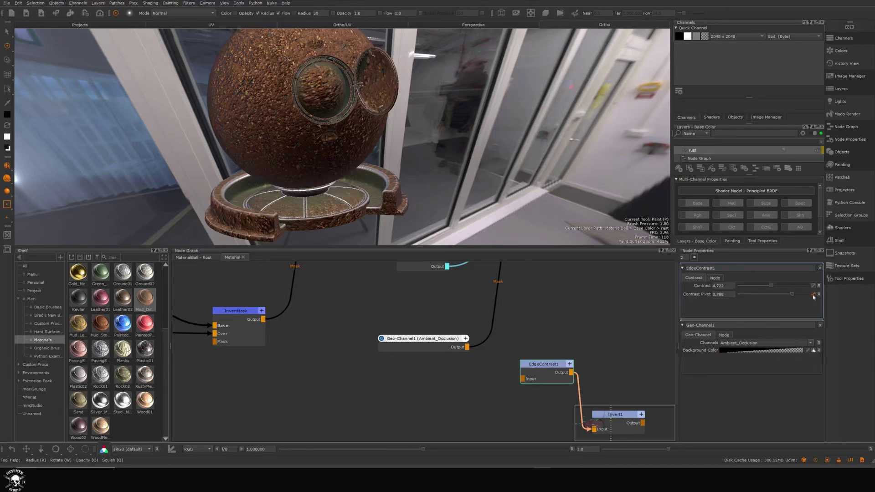
- Route the Geo-Channel through the duplicated EdgeContrast and Invert into the second Multi-Channel Merge's Mask input, and line up the three nodes
{"action": "middle_click_drag", "start_coordinate": [598, 335], "coordinate": [530, 310]}
{"action": "left_click_drag", "start_coordinate": [478, 339], "coordinate": [458, 354]}
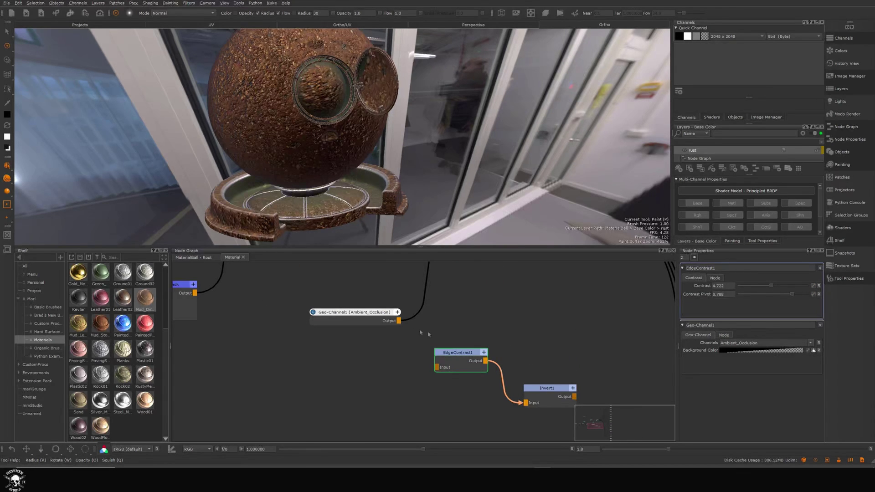
{"action": "left_click_drag", "start_coordinate": [399, 321], "coordinate": [439, 367]}
{"action": "left_click_drag", "start_coordinate": [574, 397], "coordinate": [400, 316]}
{"action": "middle_click_drag", "start_coordinate": [457, 357], "coordinate": [503, 255]}
{"action": "left_click_drag", "start_coordinate": [360, 344], "coordinate": [313, 379]}
{"action": "left_click_drag", "start_coordinate": [445, 375], "coordinate": [426, 372]}
{"action": "left_click_drag", "start_coordinate": [530, 413], "coordinate": [516, 383]}
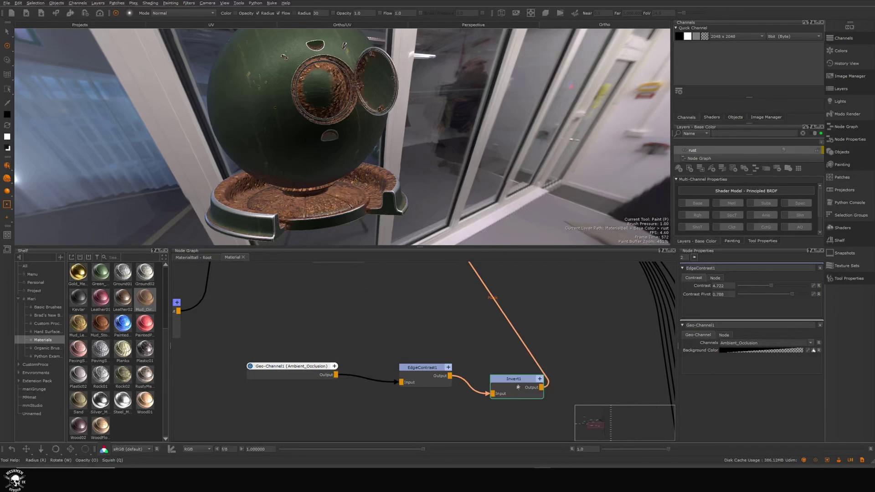
{"action": "left_click_drag", "start_coordinate": [424, 367], "coordinate": [419, 375]}
{"action": "left_click_drag", "start_coordinate": [292, 366], "coordinate": [272, 388]}
{"action": "left_click_drag", "start_coordinate": [412, 375], "coordinate": [399, 376]}
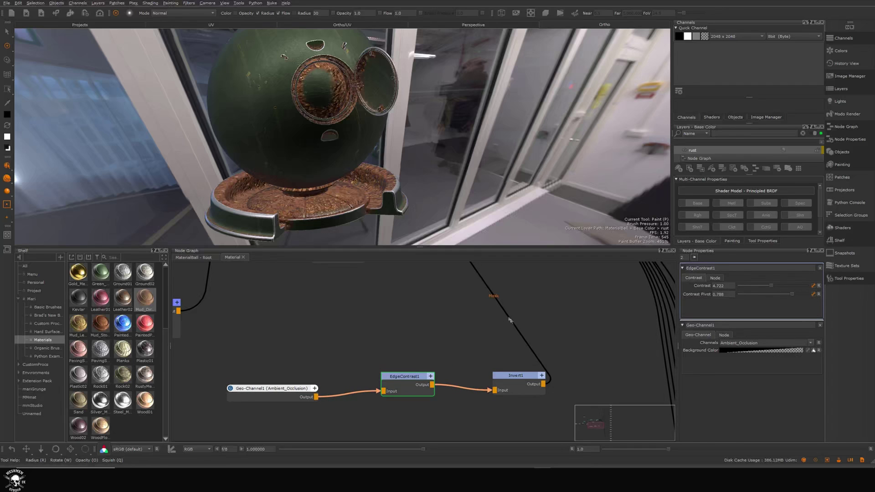
- Reset the duplicated EdgeContrast node's Contrast and Contrast Pivot to their defaults of 1.0 and 0.5
{"action": "middle_click_drag", "start_coordinate": [415, 348], "coordinate": [413, 338]}
{"action": "left_click_drag", "start_coordinate": [406, 367], "coordinate": [406, 370]}
{"action": "left_click", "coordinate": [818, 285]}
{"action": "left_click", "coordinate": [818, 294]}
{"action": "left_click_drag", "start_coordinate": [423, 214], "coordinate": [455, 190], "text": "alt"}
{"action": "left_click_drag", "start_coordinate": [411, 375], "coordinate": [402, 381]}
{"action": "middle_click_drag", "start_coordinate": [402, 381], "coordinate": [388, 386]}
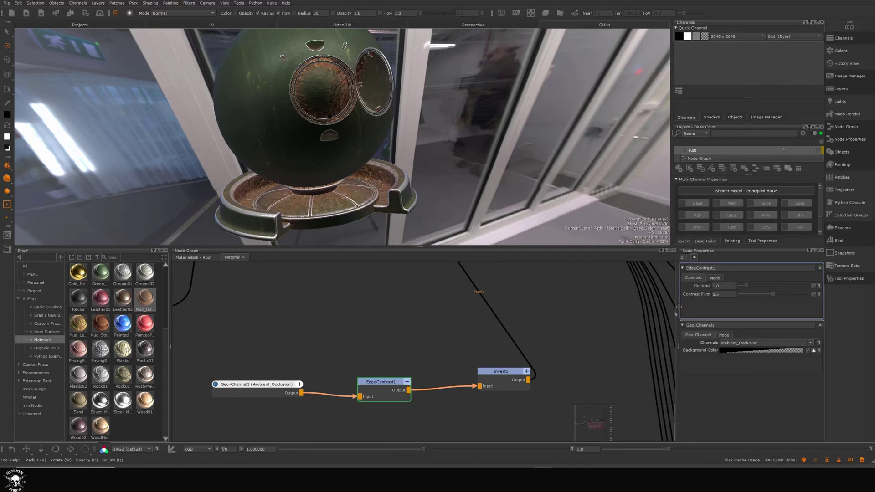
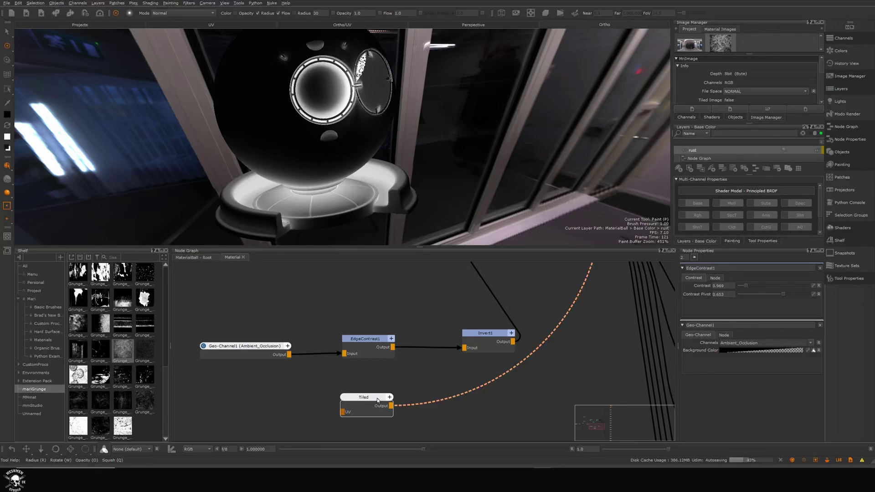
- Place the grunge Tiled node below the duplicated EdgeContrast and set its U Repeat and V Repeat to 5
{"action": "left_click_drag", "start_coordinate": [377, 399], "coordinate": [373, 396]}
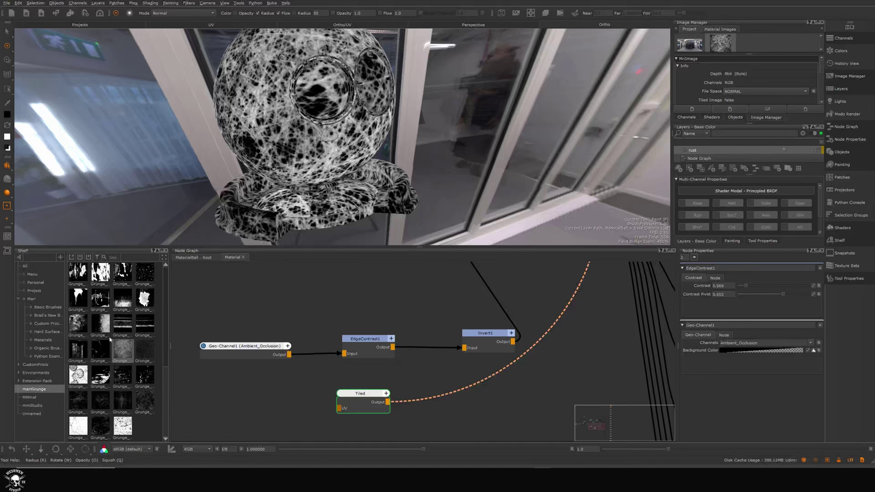
{"action": "left_click", "coordinate": [745, 375]}
{"action": "type", "text": "5"}
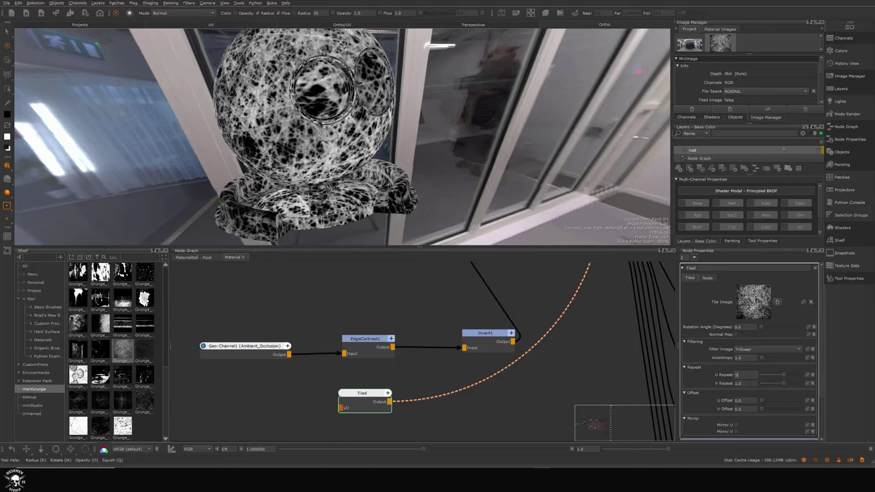
{"action": "left_click", "coordinate": [748, 384]}
{"action": "type", "text": "5"}
{"action": "key", "text": "Return"}
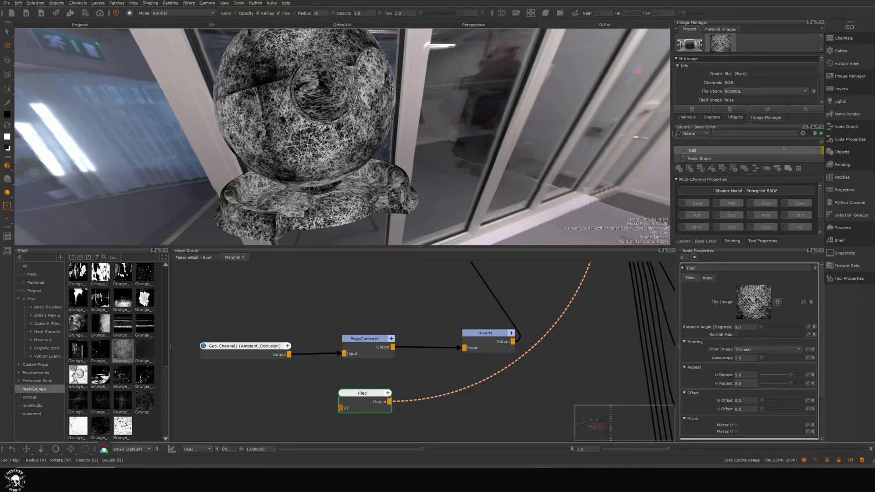
- Insert a Merge node before the mud mask input, with the duplicated Invert feeding its Base and Tiled feeding its Over
{"action": "left_click_drag", "start_coordinate": [394, 194], "coordinate": [410, 177], "text": "alt"}
{"action": "left_click_drag", "start_coordinate": [492, 333], "coordinate": [462, 336]}
{"action": "middle_click_drag", "start_coordinate": [500, 324], "coordinate": [478, 361]}
{"action": "left_click_drag", "start_coordinate": [353, 431], "coordinate": [344, 312]}
{"action": "left_click", "coordinate": [416, 340]}
{"action": "key", "text": "m"}
{"action": "mouse_move", "coordinate": [514, 410]}
{"action": "left_mouse_down"}
{"action": "mouse_move", "coordinate": [440, 319]}
{"action": "mouse_move", "coordinate": [453, 325]}
{"action": "mouse_move", "coordinate": [546, 312]}
{"action": "mouse_move", "coordinate": [457, 322]}
{"action": "mouse_move", "coordinate": [530, 320]}
{"action": "left_mouse_up"}
{"action": "left_click_drag", "start_coordinate": [337, 326], "coordinate": [466, 433]}
{"action": "left_click", "coordinate": [506, 396]}
{"action": "left_click_drag", "start_coordinate": [492, 315], "coordinate": [509, 317]}
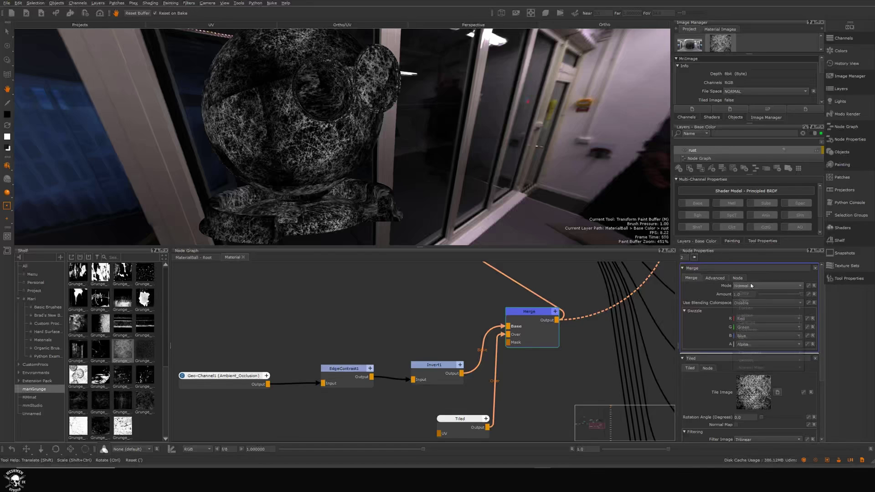
- Set the new Merge node's blend mode to Overlay
{"action": "left_click", "coordinate": [747, 286]}
{"action": "mouse_move", "coordinate": [753, 323]}
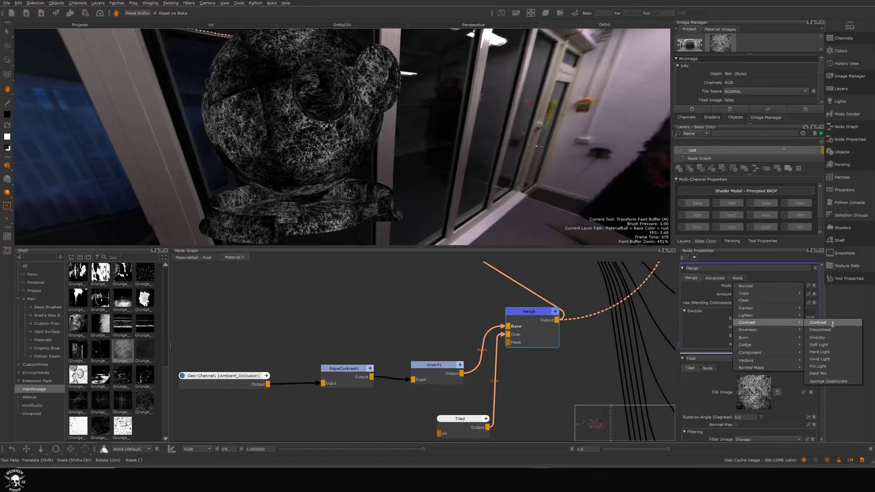
{"action": "left_click", "coordinate": [823, 338]}
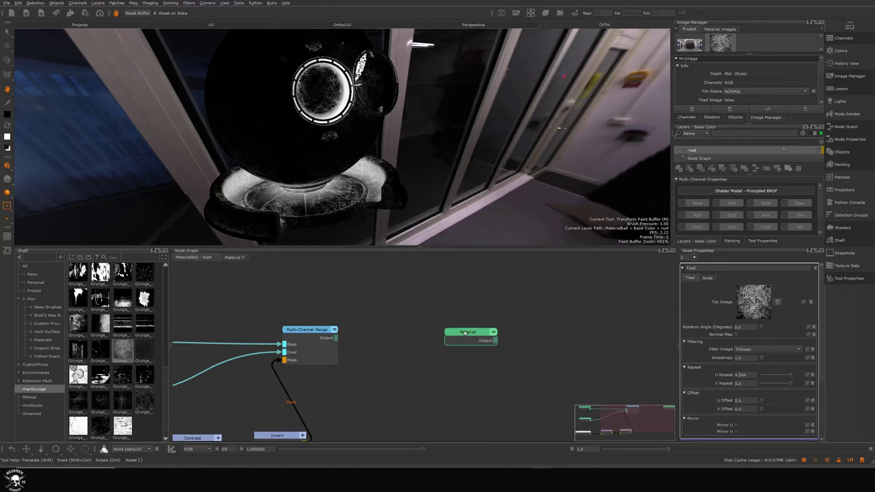
- View the root graph's Material node on the model and examine the mud in the recesses of the base
{"action": "left_click_drag", "start_coordinate": [464, 333], "coordinate": [461, 333]}
{"action": "key", "text": "1"}
{"action": "left_click", "coordinate": [470, 336]}
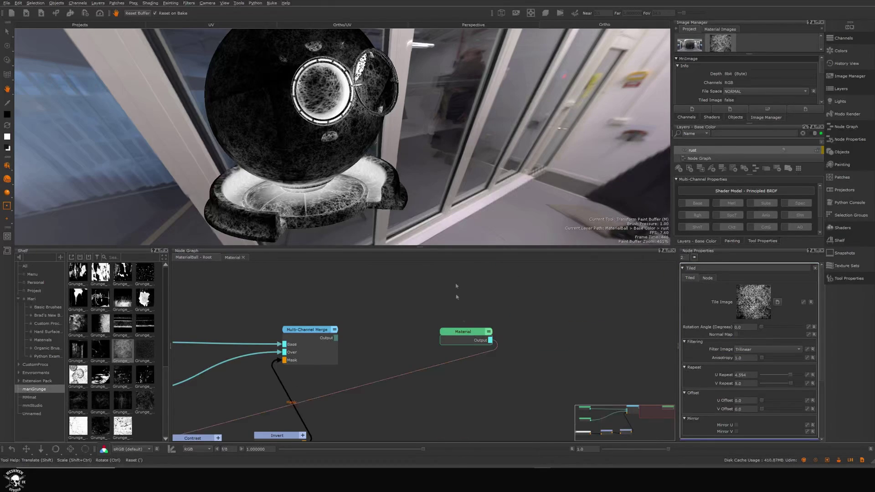
{"action": "mouse_move", "coordinate": [375, 175]}
{"action": "left_mouse_down", "text": "alt"}
{"action": "mouse_move", "coordinate": [429, 183]}
{"action": "mouse_move", "coordinate": [444, 196]}
{"action": "left_mouse_up", "text": "alt"}
{"action": "middle_click_drag", "start_coordinate": [444, 196], "coordinate": [458, 208], "text": "alt"}
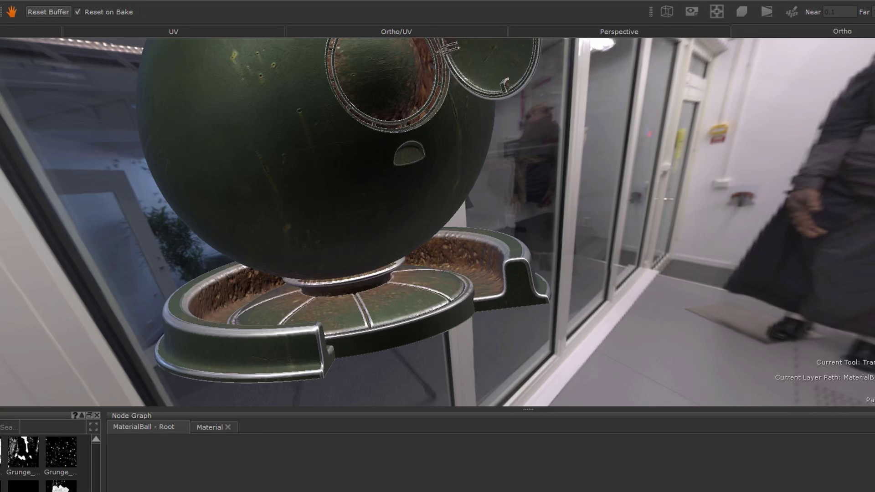
{"action": "left_click_drag", "start_coordinate": [525, 272], "coordinate": [543, 292], "text": "alt"}
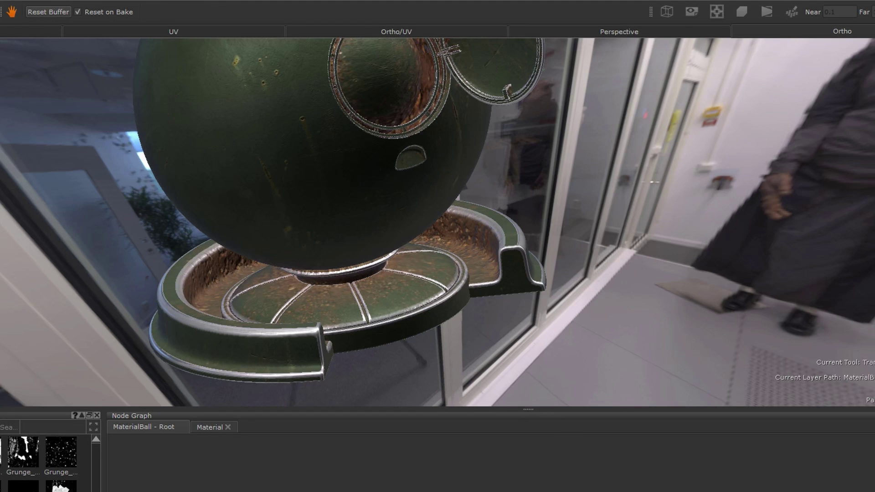
- Inside the Material network, delete the duplicated EdgeContrast and Invert nodes between the Geo-Channel and the Merge
{"action": "left_click", "coordinate": [215, 428]}
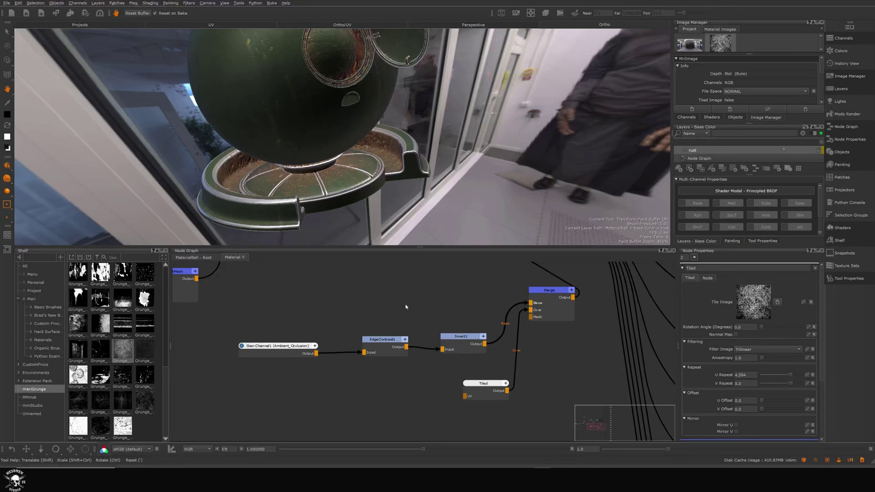
{"action": "left_click_drag", "start_coordinate": [356, 315], "coordinate": [472, 365]}
{"action": "key", "text": "Delete"}
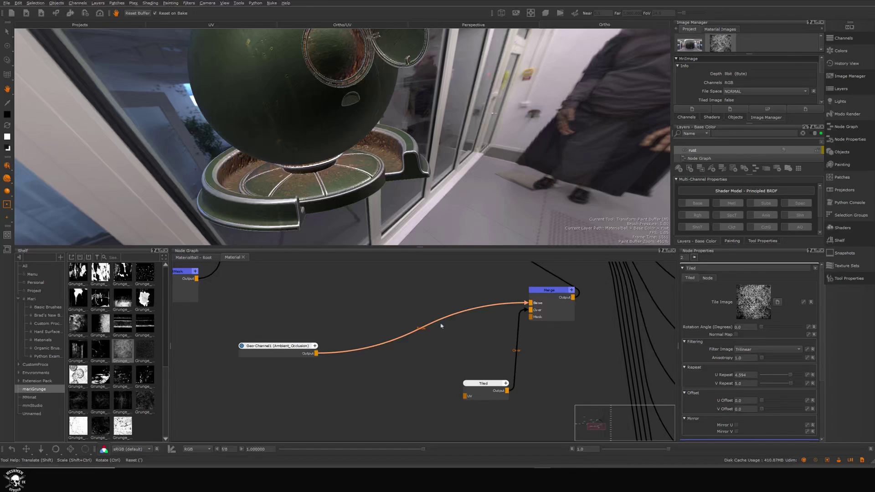
- Insert a Brightness Lookup node between the Ambient_Occlusion Geo-Channel and the Merge node's Base input
{"action": "key", "text": "Tab"}
{"action": "type", "text": "bri"}
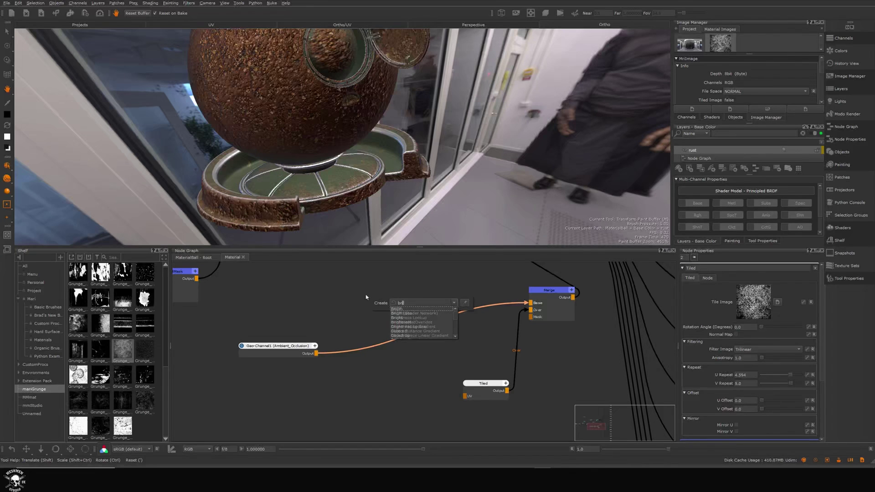
{"action": "key", "text": "Return"}
{"action": "left_click_drag", "start_coordinate": [316, 353], "coordinate": [531, 302]}
{"action": "left_click_drag", "start_coordinate": [389, 308], "coordinate": [424, 317]}
- Invert the Brightness Lookup's map curve and raise its two middle points toward the bright, outer side
{"action": "double_click", "coordinate": [425, 317]}
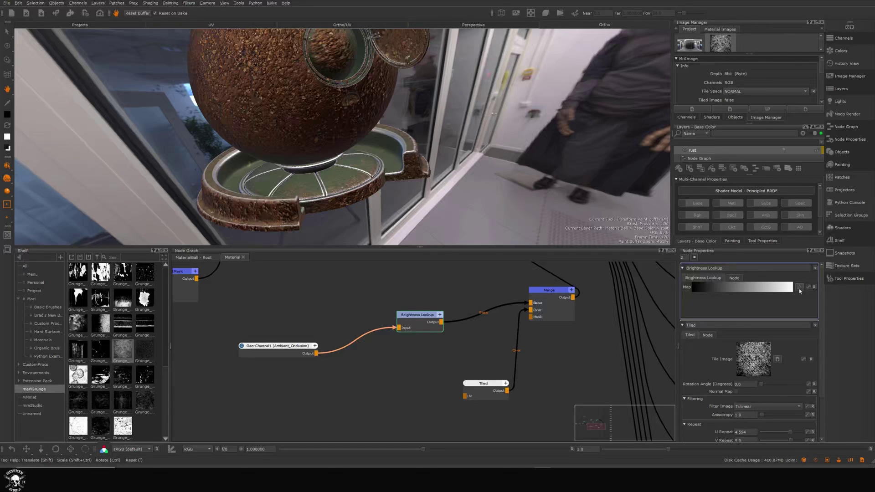
{"action": "left_click", "coordinate": [799, 288]}
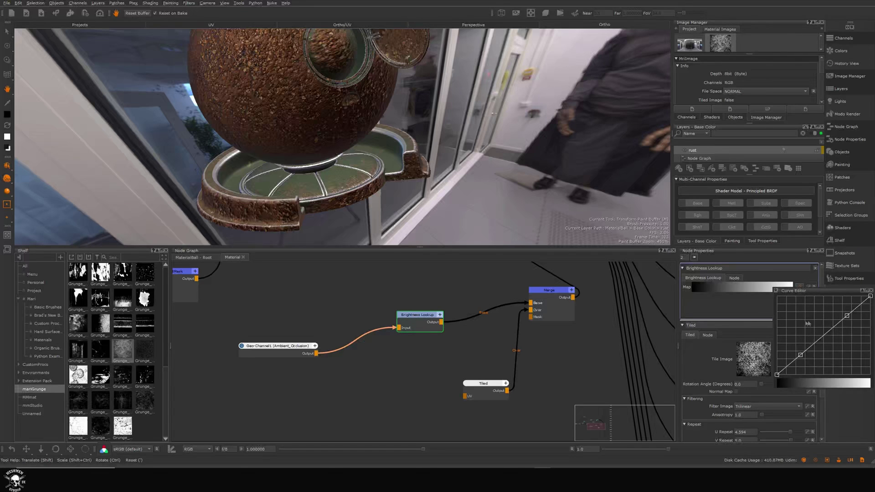
{"action": "right_click", "coordinate": [809, 314]}
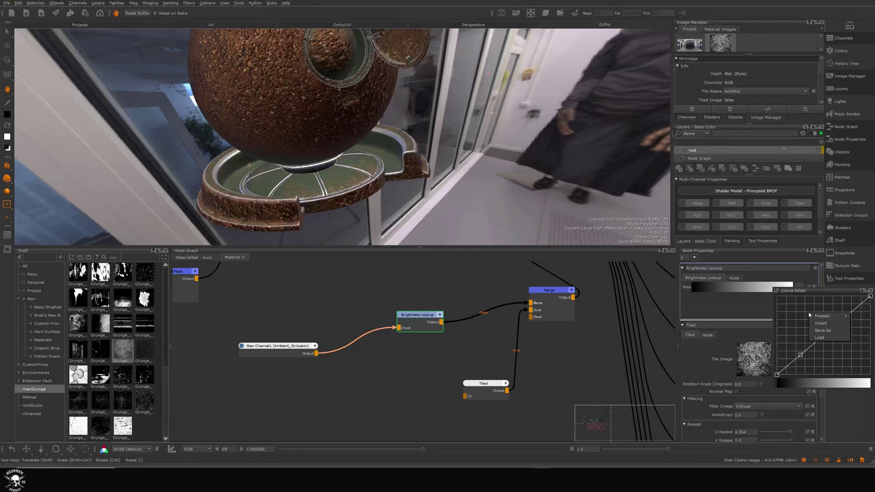
{"action": "left_click", "coordinate": [821, 323]}
{"action": "mouse_move", "coordinate": [846, 355]}
{"action": "left_mouse_down"}
{"action": "mouse_move", "coordinate": [857, 345]}
{"action": "mouse_move", "coordinate": [850, 348]}
{"action": "left_mouse_up"}
{"action": "mouse_move", "coordinate": [801, 316]}
{"action": "left_mouse_down"}
{"action": "mouse_move", "coordinate": [833, 303]}
{"action": "mouse_move", "coordinate": [821, 308]}
{"action": "left_mouse_up"}
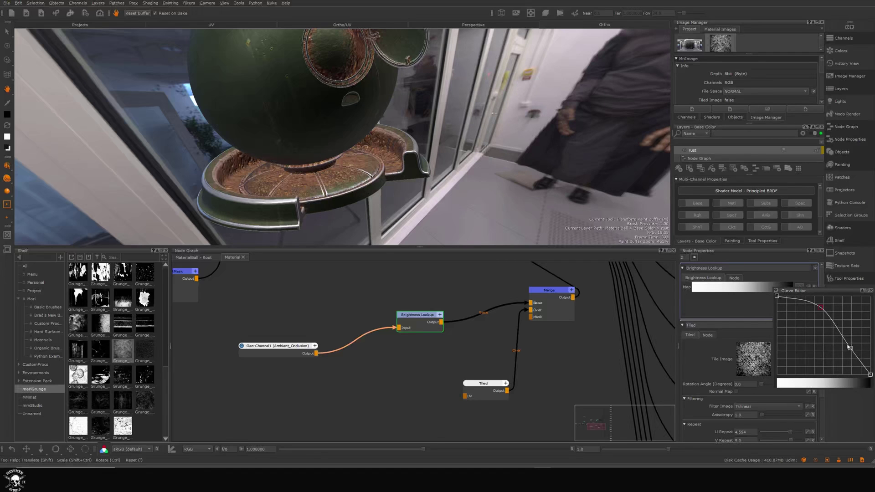
{"action": "left_click_drag", "start_coordinate": [850, 349], "coordinate": [853, 342]}
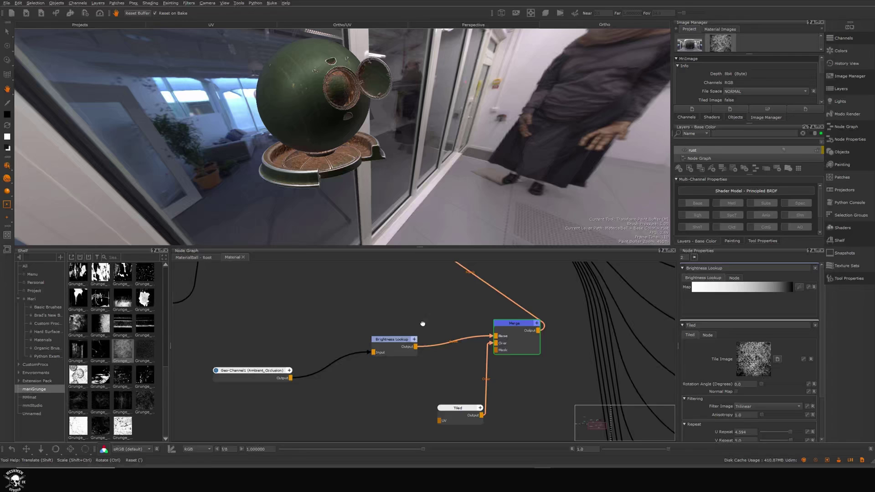
- Move the Tiled node to sit just below the Brightness Lookup
{"action": "middle_click_drag", "start_coordinate": [422, 324], "coordinate": [427, 317]}
{"action": "left_click", "coordinate": [398, 344]}
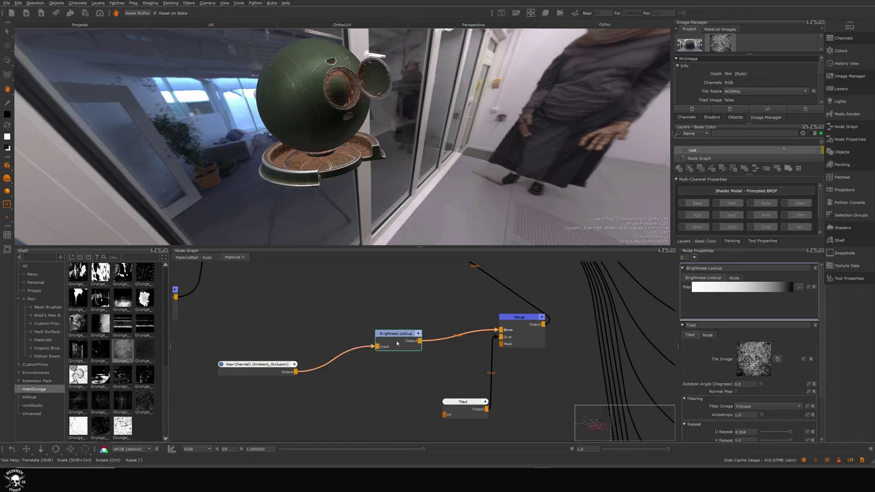
{"action": "left_click_drag", "start_coordinate": [462, 402], "coordinate": [424, 400]}
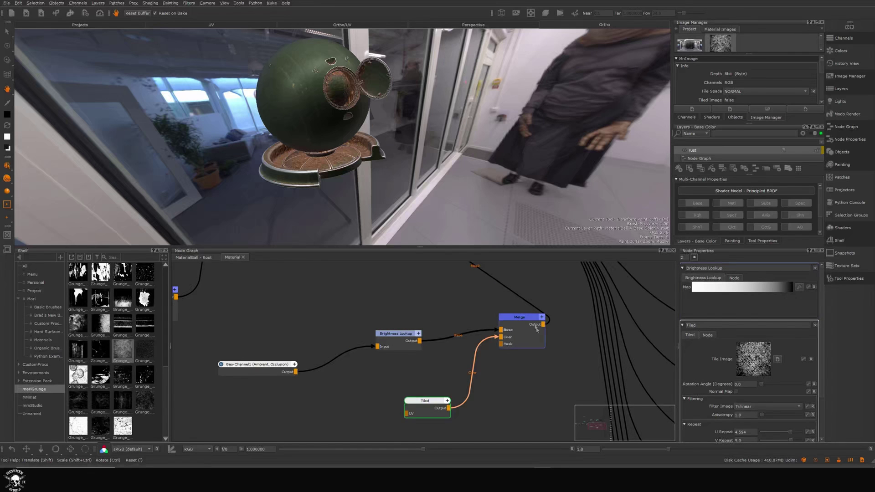
- Replace the Tiled node feeding the Merge's Over input with a DirtyPaint grunge from the Extension Pack's Grunges collection
{"action": "left_click_drag", "start_coordinate": [519, 317], "coordinate": [518, 330]}
{"action": "left_click", "coordinate": [391, 391]}
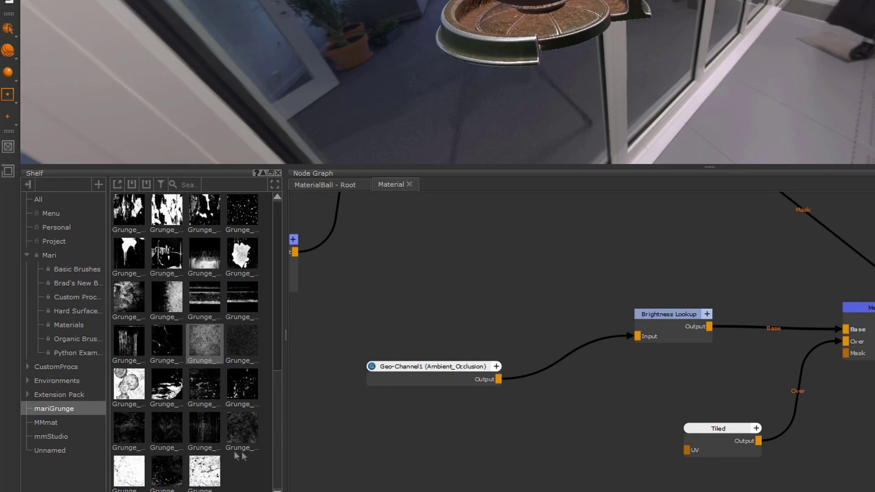
{"action": "left_click_drag", "start_coordinate": [275, 428], "coordinate": [285, 330]}
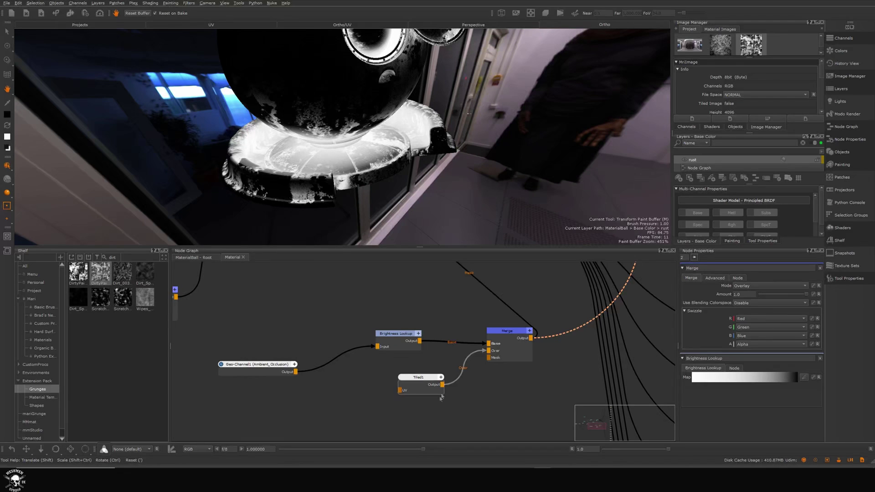
- Set the new tiled grunge node's U Repeat and V Repeat to 5
{"action": "left_click", "coordinate": [437, 390]}
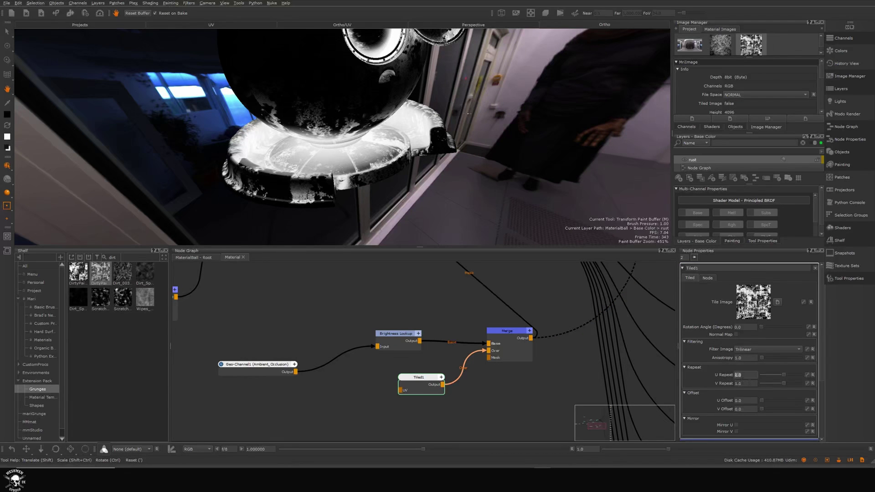
{"action": "type", "text": "5"}
{"action": "key", "text": "Tab"}
{"action": "key", "text": "Return"}
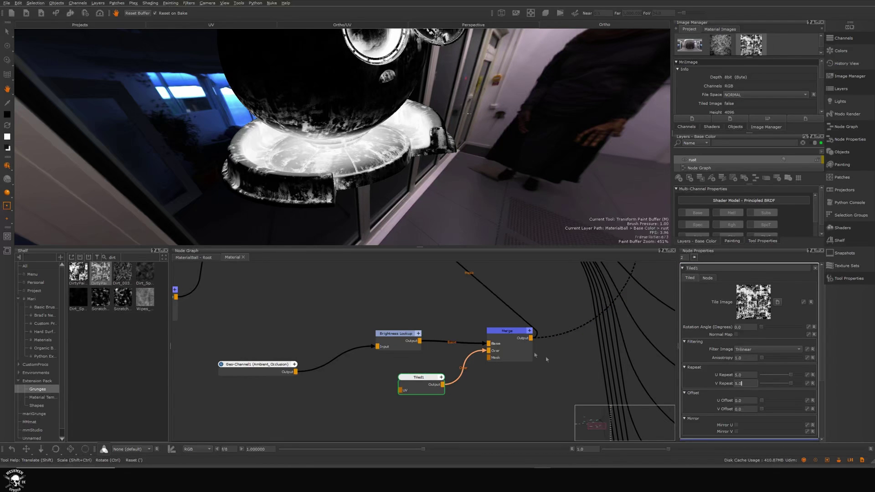
- Rearrange the mud mask nodes and insert a Contrast node between the Merge output and the mask connection it feeds
{"action": "left_click_drag", "start_coordinate": [460, 191], "coordinate": [431, 186], "text": "alt"}
{"action": "left_click_drag", "start_coordinate": [511, 336], "coordinate": [507, 338]}
{"action": "left_click", "coordinate": [444, 293]}
{"action": "middle_click_drag", "start_coordinate": [444, 293], "coordinate": [411, 316]}
{"action": "left_click_drag", "start_coordinate": [388, 400], "coordinate": [373, 404]}
{"action": "left_click", "coordinate": [441, 331]}
{"action": "key", "text": "Tab"}
{"action": "type", "text": "contrast"}
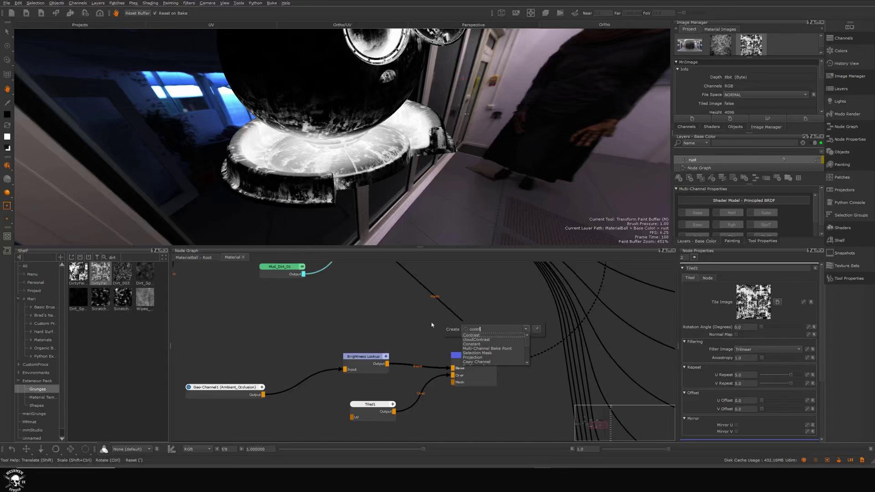
{"action": "key", "text": "Return"}
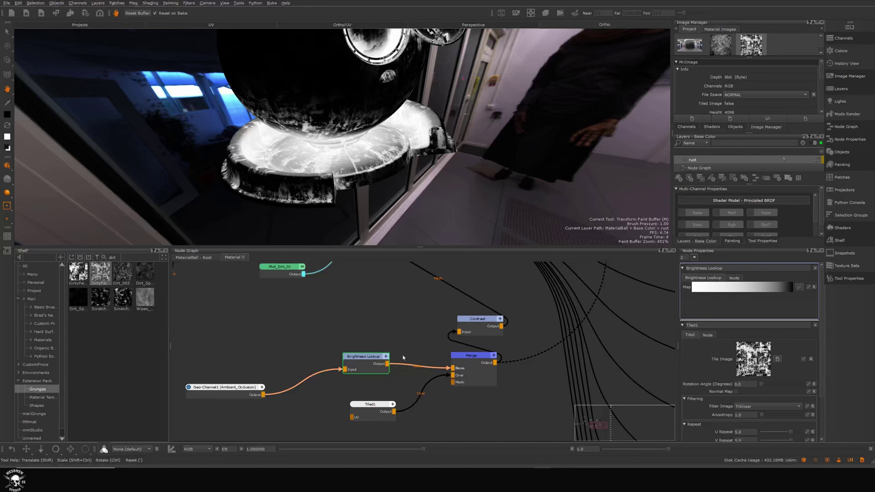
- Promote the Brightness Lookup's Map attribute as a knob on the parent Material group
{"action": "left_click_drag", "start_coordinate": [368, 360], "coordinate": [364, 364]}
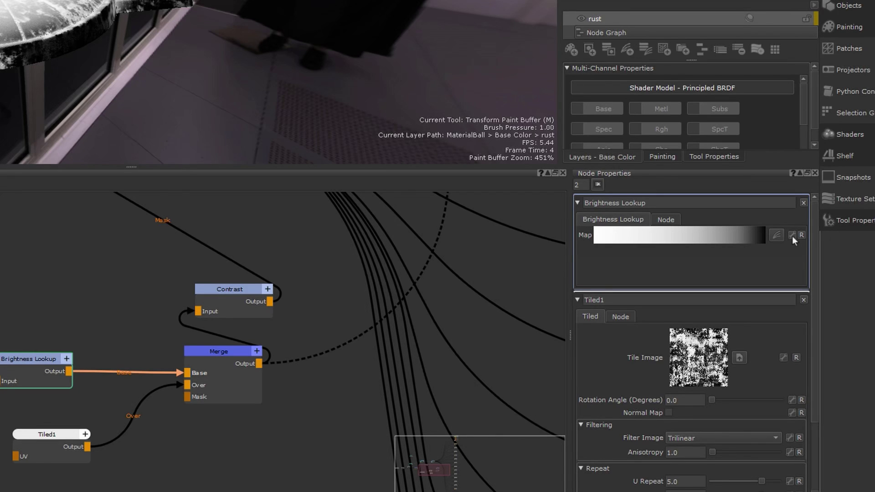
{"action": "left_click", "coordinate": [792, 235]}
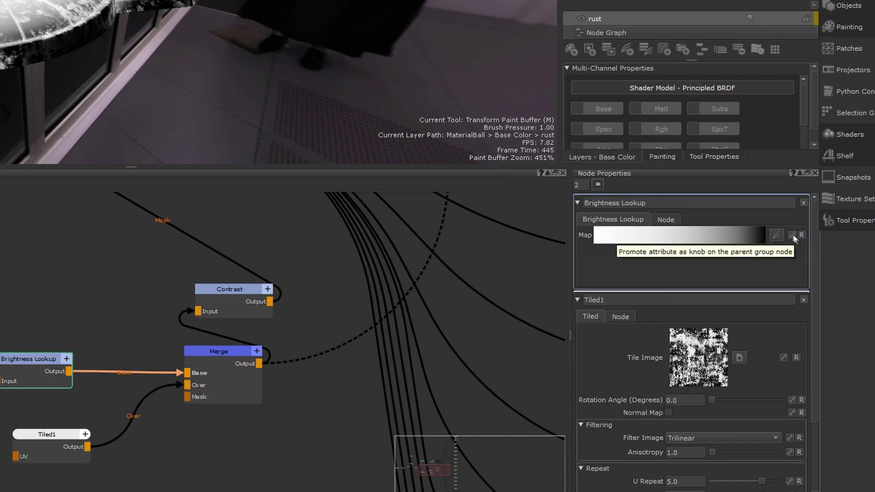
- Rename the Contrast node as DirtContrast and promote its Contrast and Contrast Pivot attributes to the Material group
{"action": "left_click", "coordinate": [241, 288]}
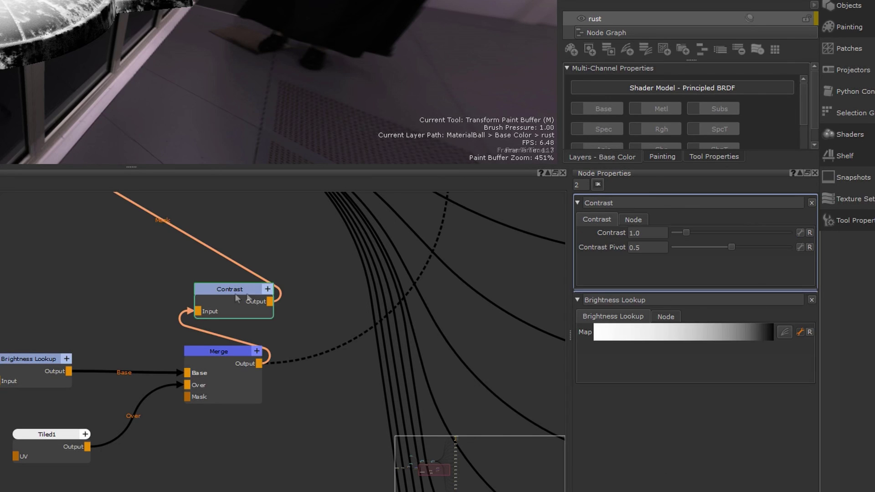
{"action": "left_click_drag", "start_coordinate": [258, 292], "coordinate": [248, 292]}
{"action": "double_click", "coordinate": [598, 203]}
{"action": "type", "text": "Dirt"}
{"action": "key", "text": "Return"}
{"action": "type", "text": "Contrast"}
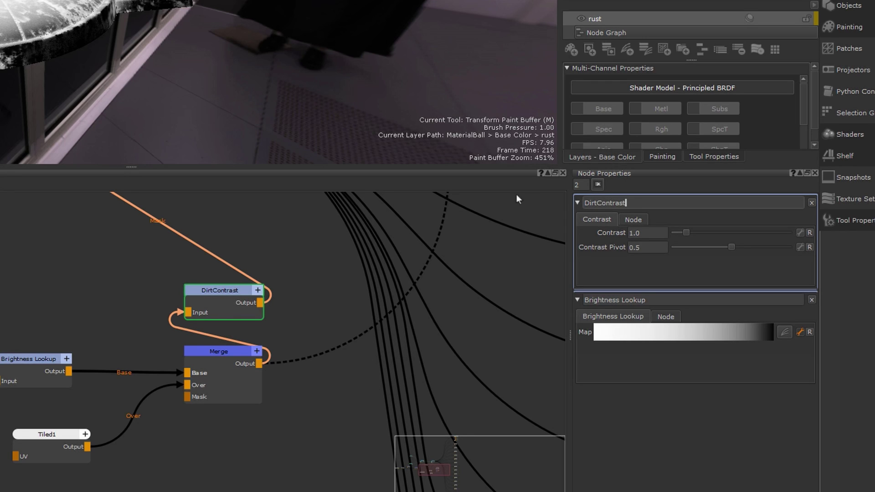
{"action": "key", "text": "Return"}
- Rename the Merge node as Dirtpattern and promote its Mode and Amount attributes to the Material group
{"action": "left_click", "coordinate": [228, 349]}
{"action": "left_click", "coordinate": [54, 440]}
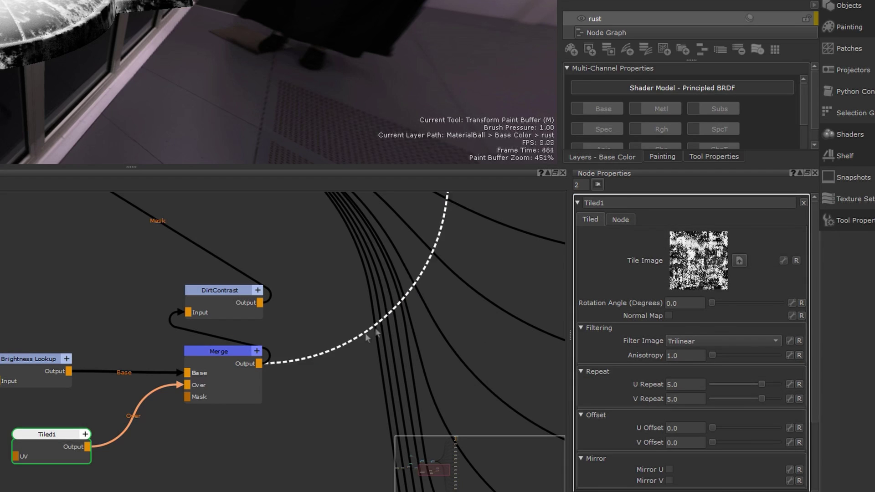
{"action": "left_click", "coordinate": [221, 365]}
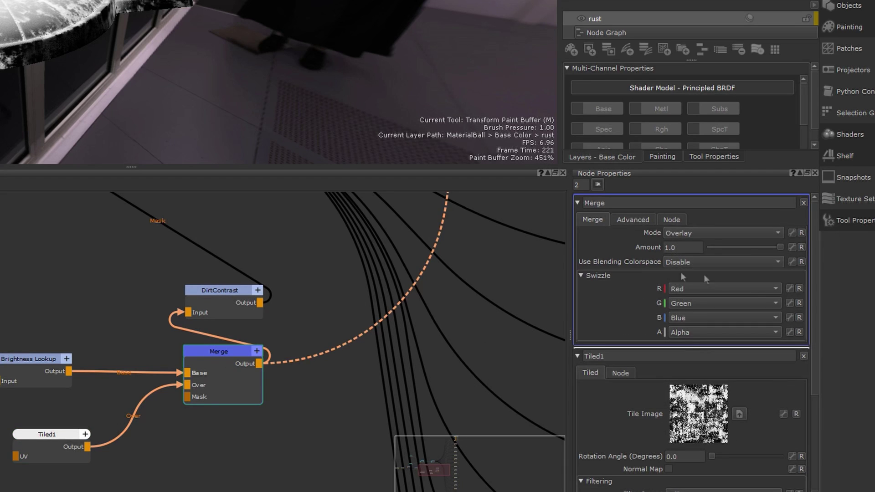
{"action": "double_click", "coordinate": [638, 203]}
{"action": "type", "text": "Dirtpattern"}
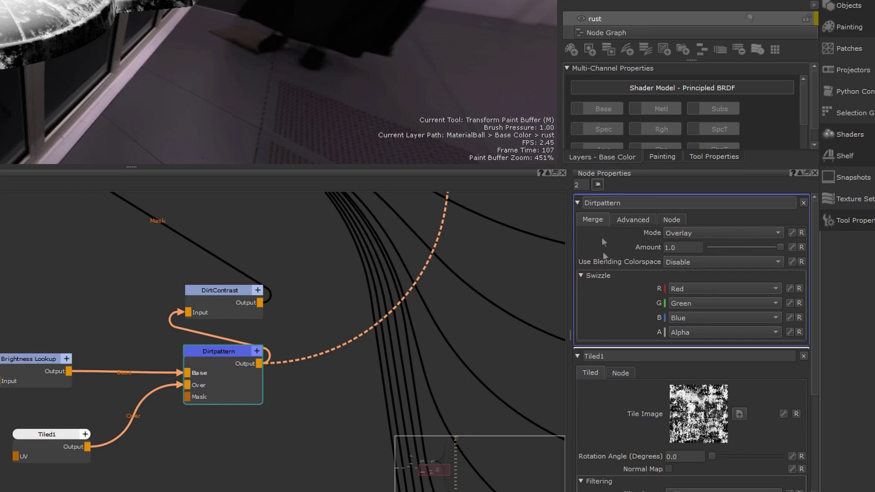
{"action": "left_click", "coordinate": [791, 233]}
{"action": "left_click", "coordinate": [791, 245]}
- Promote the U Repeat and V Repeat attributes of the Tiled1 node to the Material group
{"action": "left_click_drag", "start_coordinate": [56, 440], "coordinate": [64, 446]}
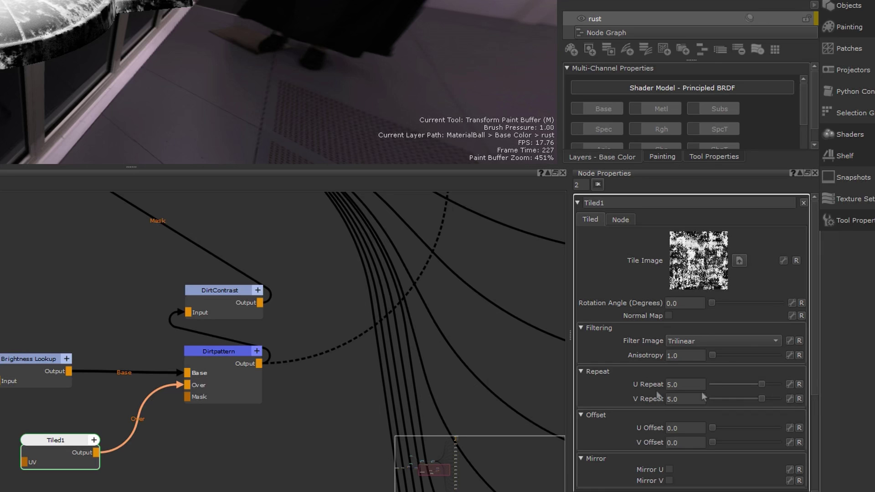
{"action": "left_click", "coordinate": [790, 385]}
{"action": "left_click", "coordinate": [790, 399]}
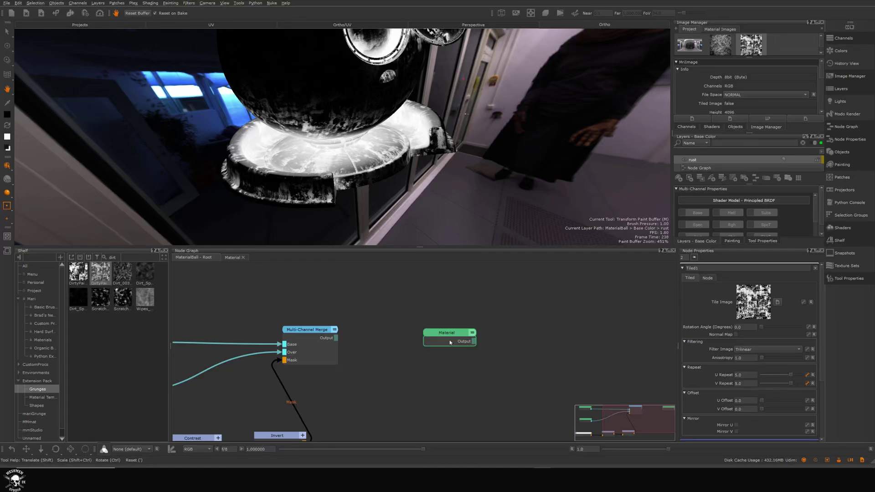
- Return to the root graph, view the Material group on the model, and set its green_metal_rust Tile Repeat to 13.045
{"action": "double_click", "coordinate": [183, 328]}
{"action": "double_click", "coordinate": [449, 345]}
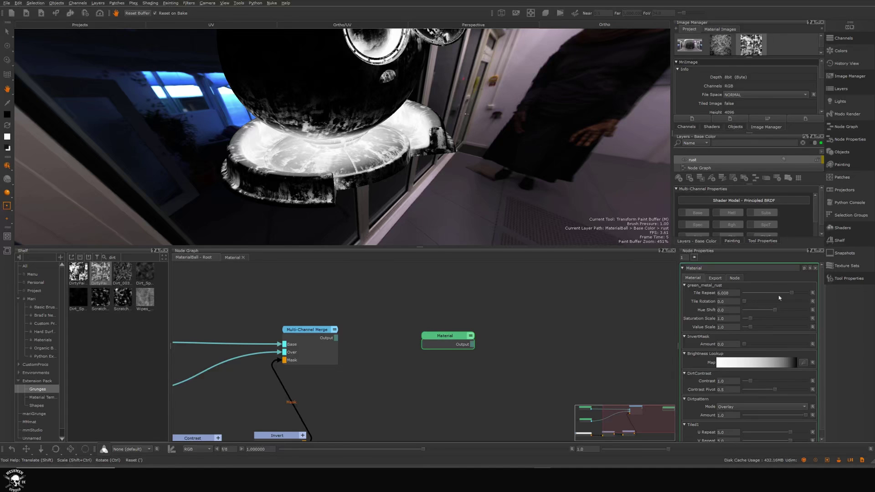
{"action": "right_click", "coordinate": [452, 335]}
{"action": "left_click", "coordinate": [465, 340]}
{"action": "left_click_drag", "start_coordinate": [792, 295], "coordinate": [802, 294]}
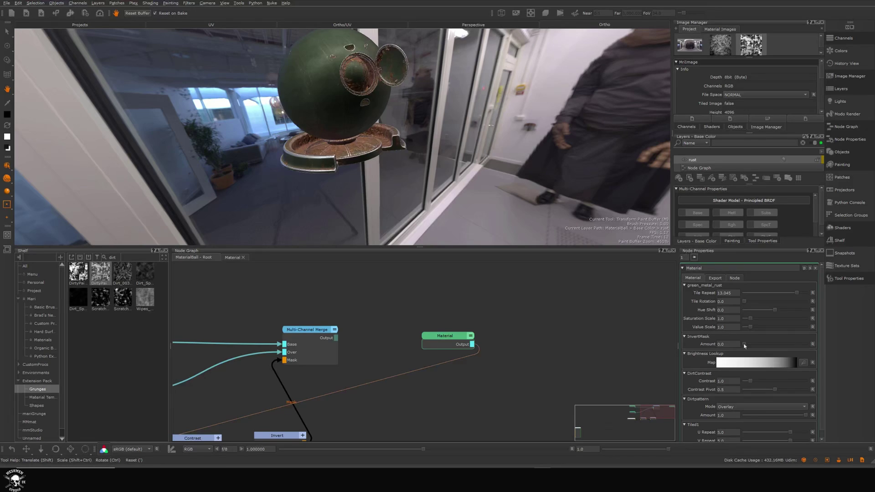
- Try out the Material's promoted InvertMask Amount and DirtContrast sliders on the model
{"action": "left_click_drag", "start_coordinate": [744, 344], "coordinate": [623, 345]}
{"action": "mouse_move", "coordinate": [749, 382]}
{"action": "left_mouse_down"}
{"action": "mouse_move", "coordinate": [765, 382]}
{"action": "mouse_move", "coordinate": [751, 382]}
{"action": "left_mouse_up"}
{"action": "scroll", "coordinate": [751, 382], "scroll_direction": "down", "scroll_amount": 1}
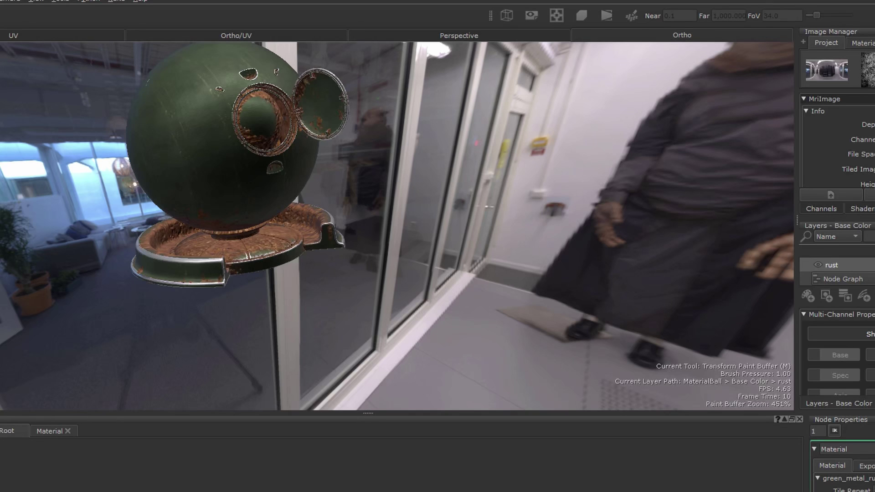
{"action": "left_click_drag", "start_coordinate": [805, 407], "coordinate": [799, 427]}
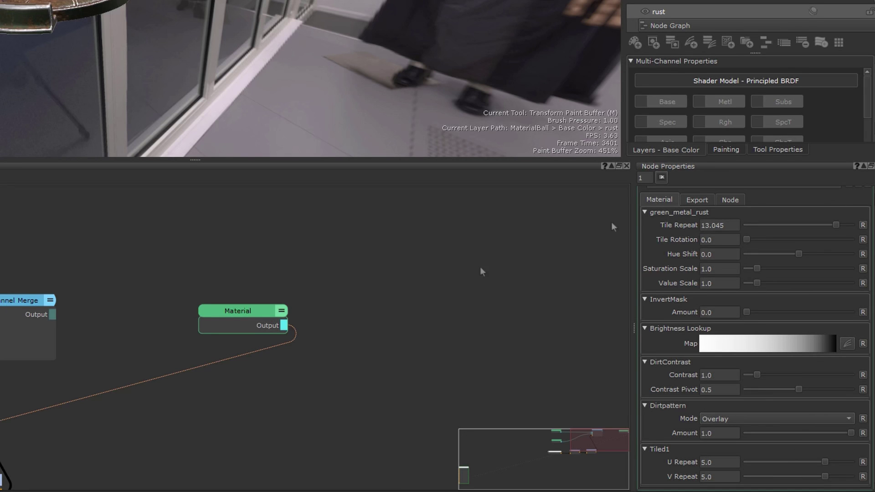
- In the Material's group node knobs, link Tiled1's U Repeat and V Repeat into one knob named tiledScale
{"action": "double_click", "coordinate": [451, 336]}
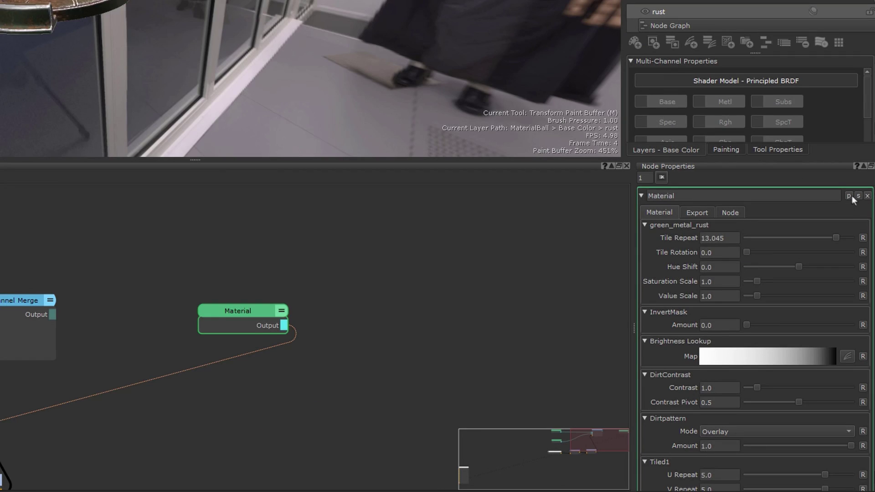
{"action": "left_click", "coordinate": [805, 268]}
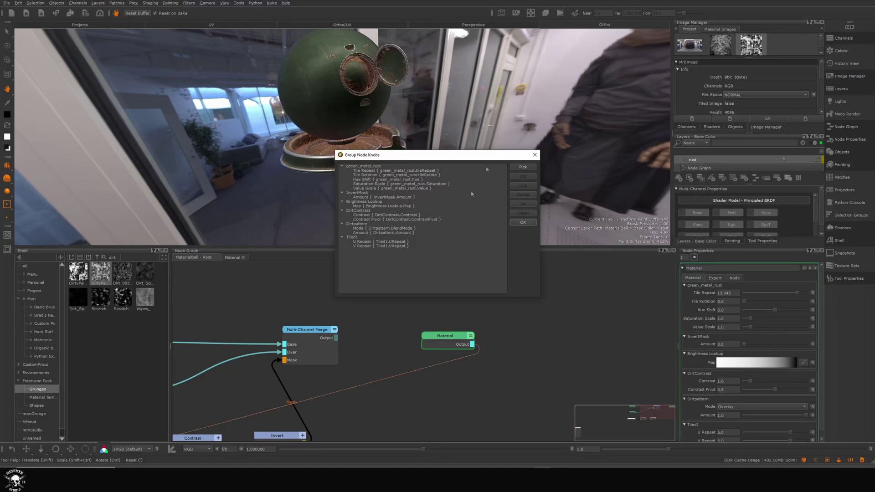
{"action": "left_click_drag", "start_coordinate": [484, 157], "coordinate": [499, 149]}
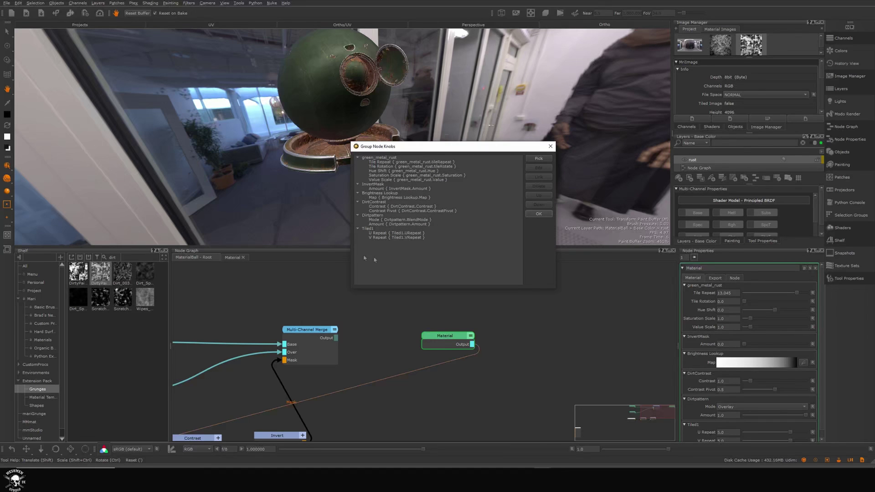
{"action": "left_click", "coordinate": [380, 233]}
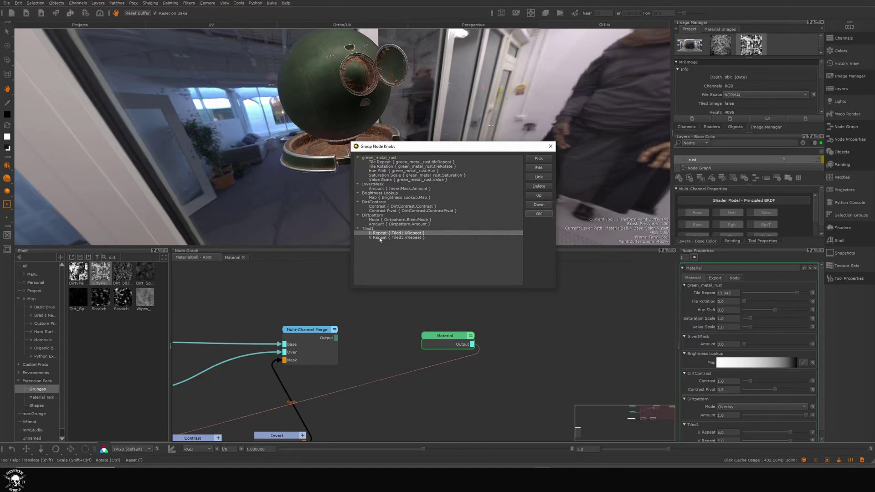
{"action": "left_click", "coordinate": [379, 237], "text": "shift"}
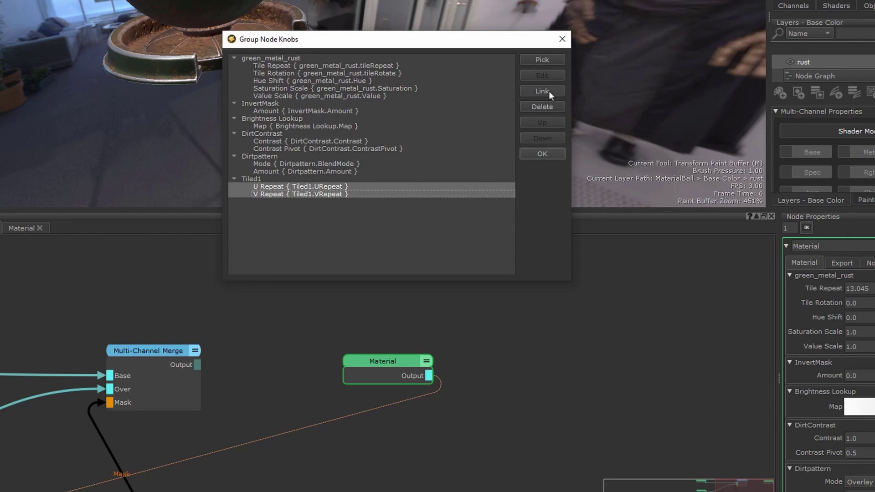
{"action": "left_click", "coordinate": [543, 91]}
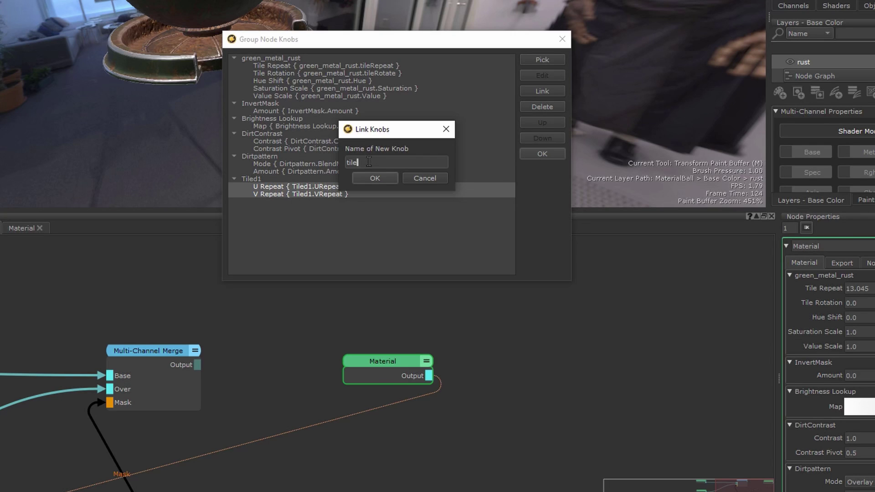
{"action": "left_click", "coordinate": [375, 178]}
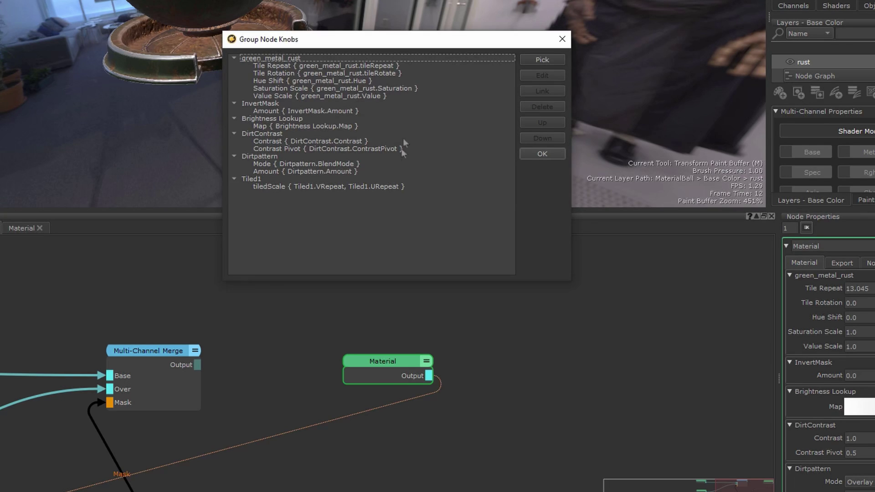
{"action": "left_click", "coordinate": [542, 154]}
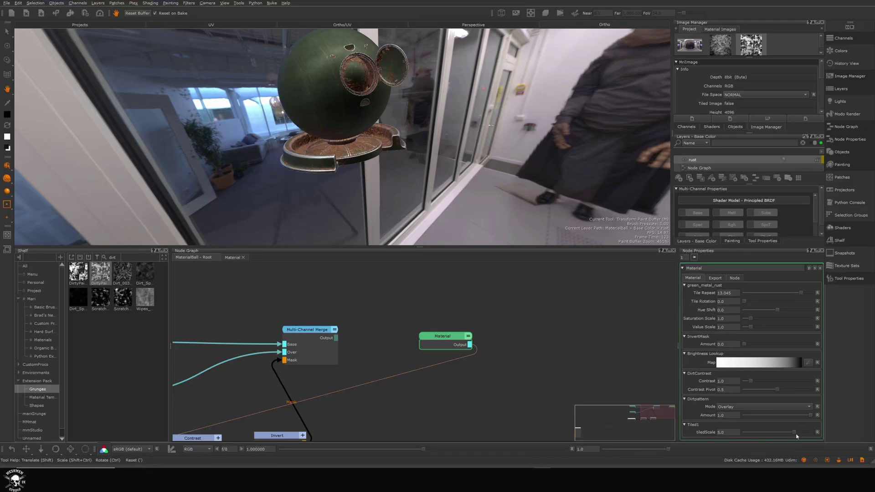
- Lower the Material's tiledScale to about 2.56 and change the Dirtpattern Mode to Multiply
{"action": "left_click_drag", "start_coordinate": [797, 437], "coordinate": [801, 418]}
{"action": "left_click", "coordinate": [752, 407]}
{"action": "mouse_move", "coordinate": [735, 435]}
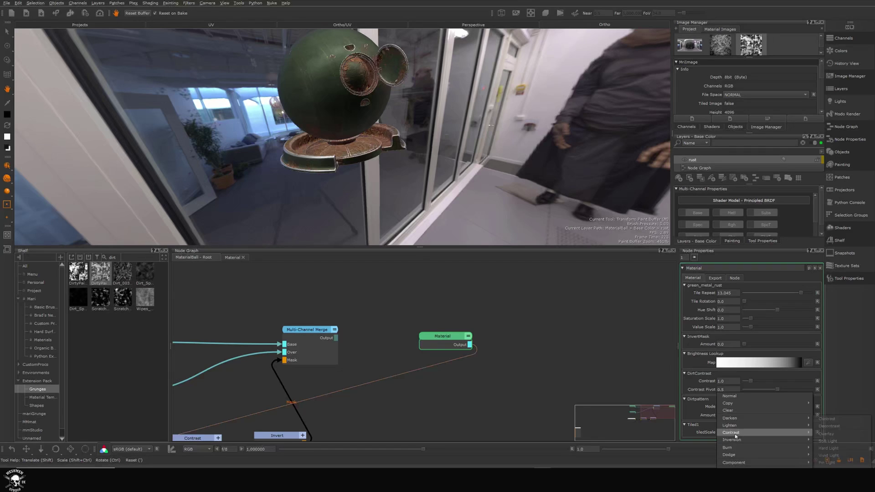
{"action": "mouse_move", "coordinate": [733, 418]}
{"action": "left_click", "coordinate": [827, 426]}
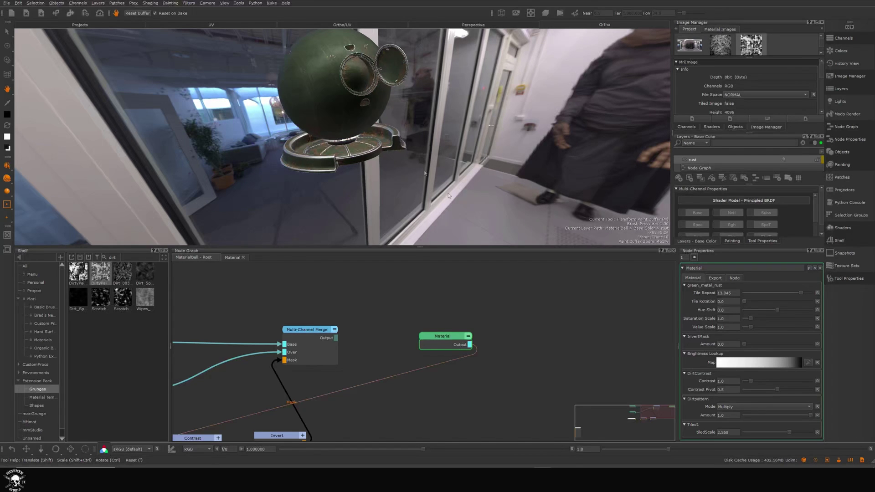
- Inspect the rust on the model's base up close and reduce tiledScale to about 1.918
{"action": "mouse_move", "coordinate": [398, 170]}
{"action": "left_mouse_down", "text": "alt"}
{"action": "mouse_move", "coordinate": [475, 173]}
{"action": "mouse_move", "coordinate": [456, 163]}
{"action": "mouse_move", "coordinate": [474, 164]}
{"action": "left_mouse_up", "text": "alt"}
{"action": "scroll", "coordinate": [474, 173], "scroll_direction": "up", "scroll_amount": 5}
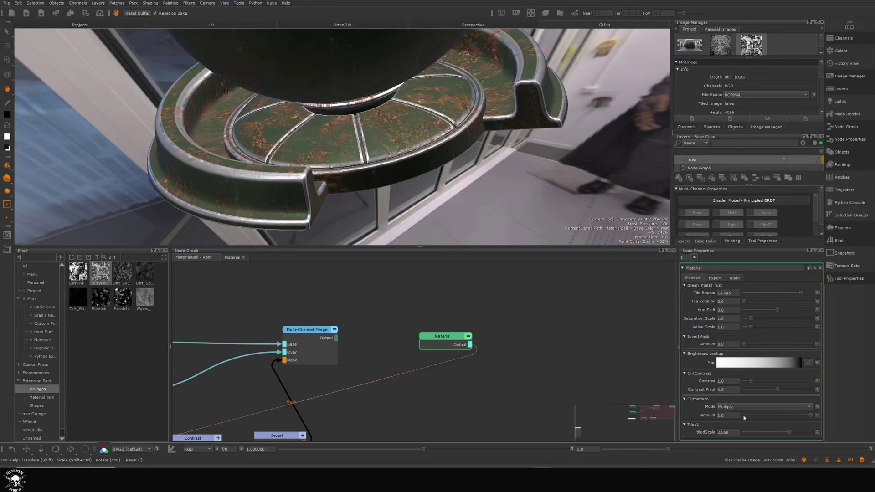
{"action": "left_click_drag", "start_coordinate": [789, 432], "coordinate": [787, 432]}
- Open the Material's Brightness Lookup curve, add a third inner point, and shift the first inner point toward the bright end
{"action": "scroll", "coordinate": [430, 193], "scroll_direction": "down", "scroll_amount": 5}
{"action": "mouse_move", "coordinate": [430, 193]}
{"action": "left_mouse_down", "text": "alt"}
{"action": "mouse_move", "coordinate": [428, 201]}
{"action": "mouse_move", "coordinate": [439, 178]}
{"action": "mouse_move", "coordinate": [494, 213]}
{"action": "left_mouse_up", "text": "alt"}
{"action": "left_click", "coordinate": [809, 363]}
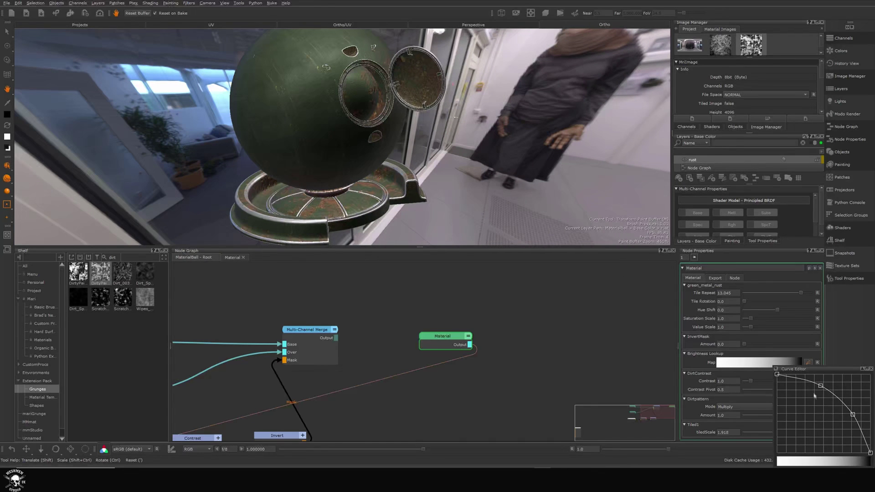
{"action": "left_click_drag", "start_coordinate": [846, 392], "coordinate": [838, 396]}
{"action": "left_click_drag", "start_coordinate": [821, 386], "coordinate": [810, 383]}
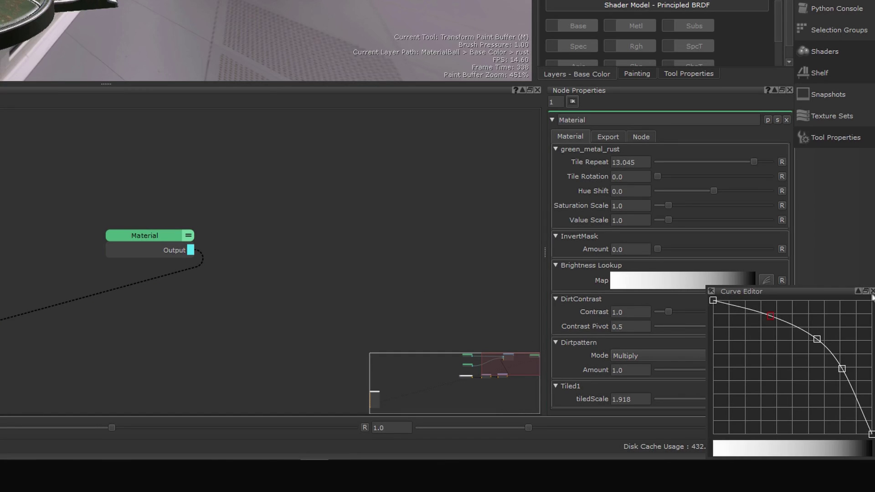
- Set the Dirtpattern Amount to 0 and pull the lookup curve's inner points down toward a nearly straight falloff
{"action": "left_click", "coordinate": [872, 291]}
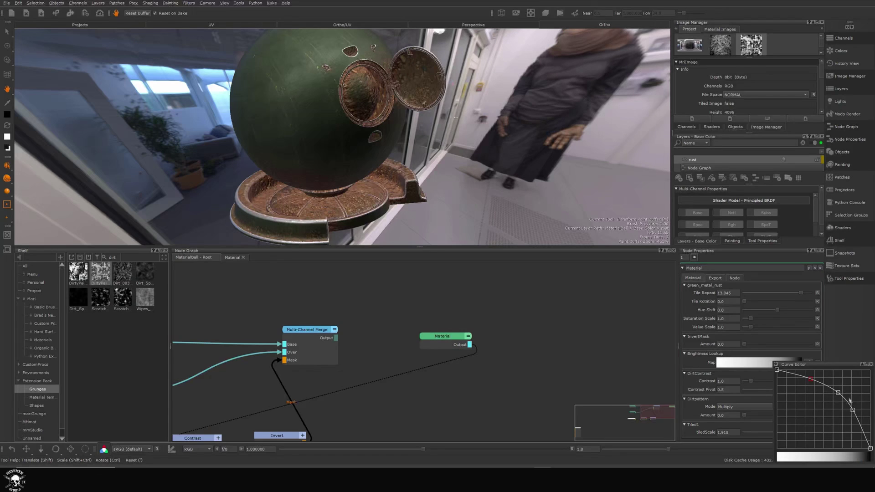
{"action": "left_click_drag", "start_coordinate": [838, 394], "coordinate": [793, 387]}
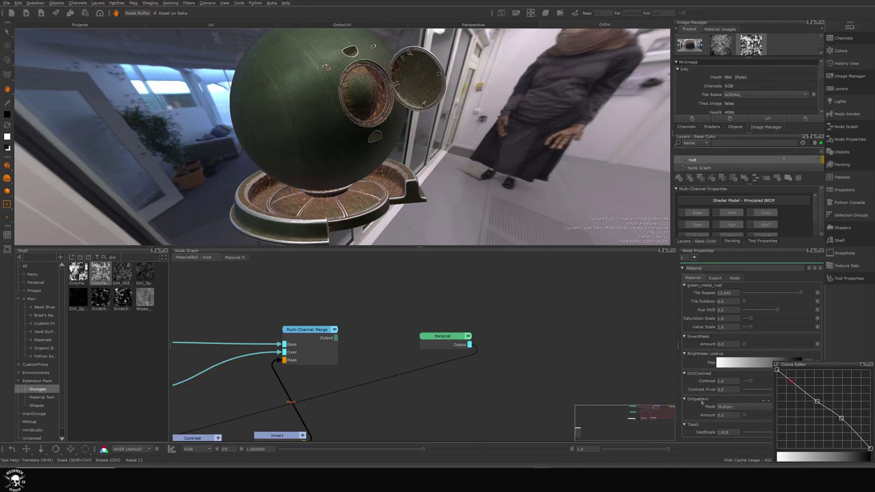
{"action": "mouse_move", "coordinate": [472, 221]}
{"action": "left_mouse_down", "text": "alt"}
{"action": "mouse_move", "coordinate": [450, 221]}
{"action": "mouse_move", "coordinate": [475, 224]}
{"action": "left_mouse_up", "text": "alt"}
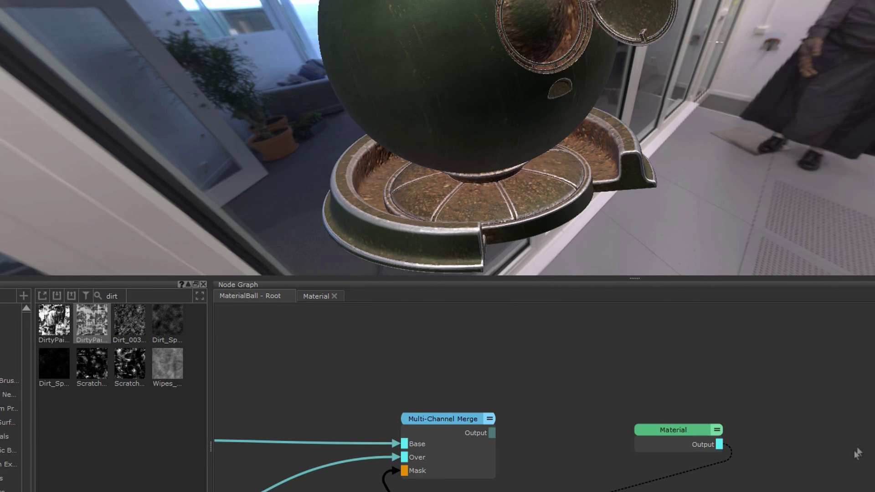
- Inspect the dirt on the material ball's base up close
{"action": "left_click_drag", "start_coordinate": [666, 431], "coordinate": [670, 431]}
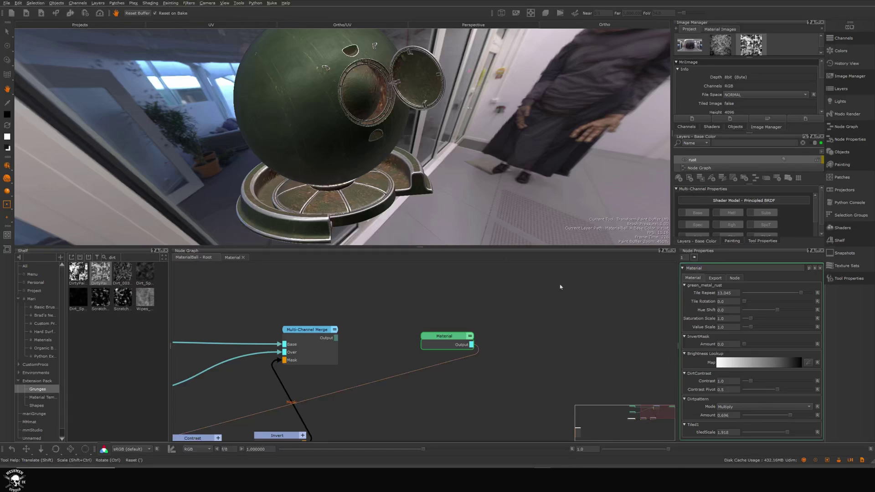
{"action": "left_click_drag", "start_coordinate": [470, 226], "coordinate": [360, 187], "text": "alt"}
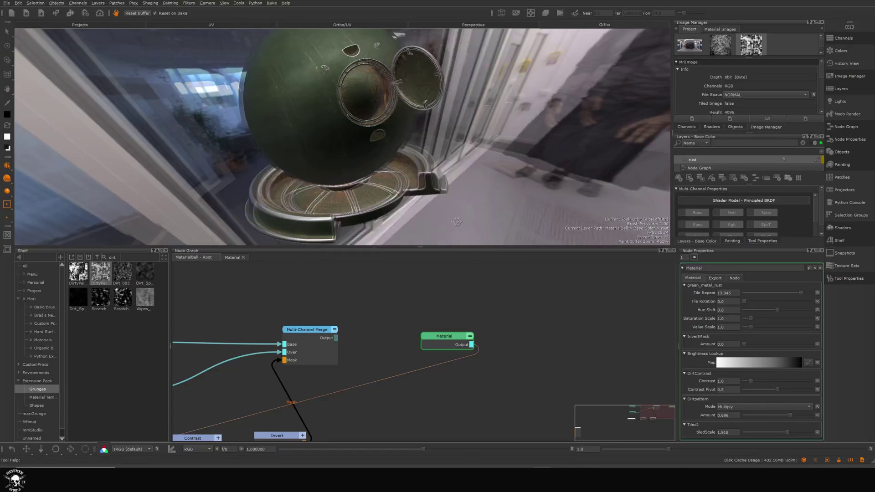
{"action": "middle_click_drag", "start_coordinate": [360, 186], "coordinate": [378, 166], "text": "alt"}
{"action": "right_click_drag", "start_coordinate": [378, 166], "coordinate": [423, 167], "text": "alt"}
{"action": "left_click_drag", "start_coordinate": [424, 166], "coordinate": [401, 183], "text": "alt"}
{"action": "left_click", "coordinate": [323, 311]}
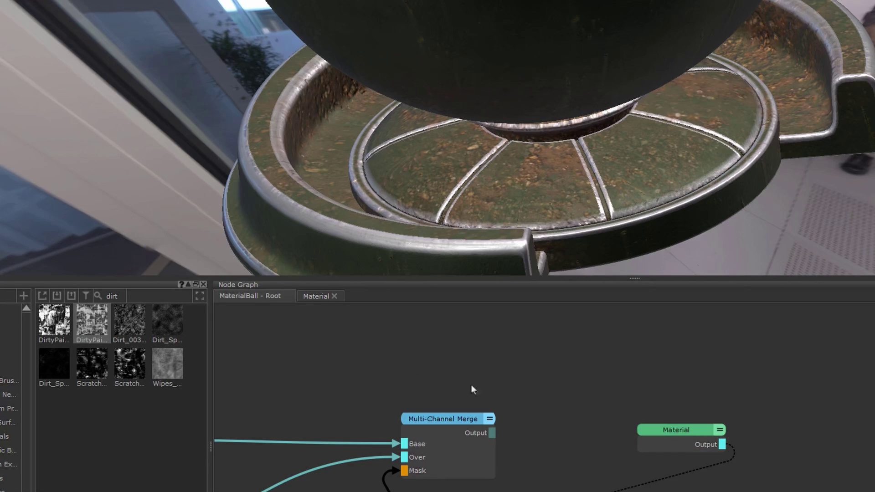
- Inside the Material group, name the curvature contrast node EdgeContrast and promote its Contrast and Contrast Pivot
{"action": "middle_click_drag", "start_coordinate": [427, 445], "coordinate": [722, 369]}
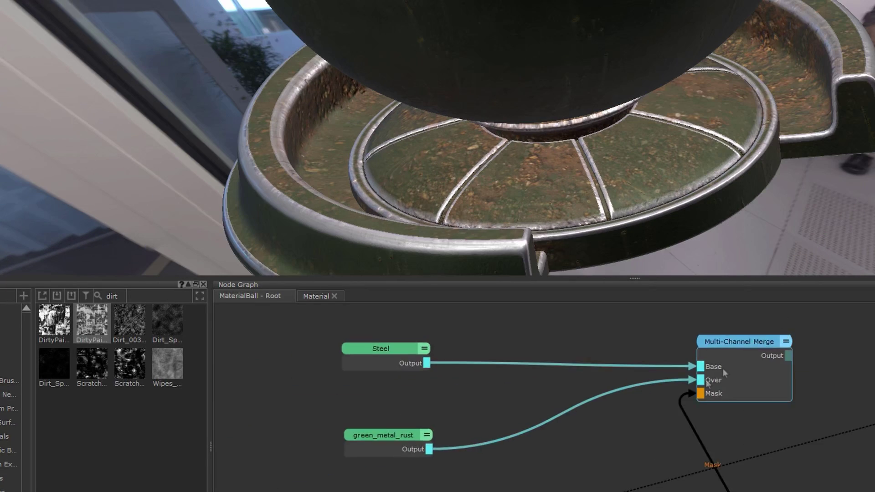
{"action": "scroll", "coordinate": [699, 402], "scroll_direction": "down", "scroll_amount": 2}
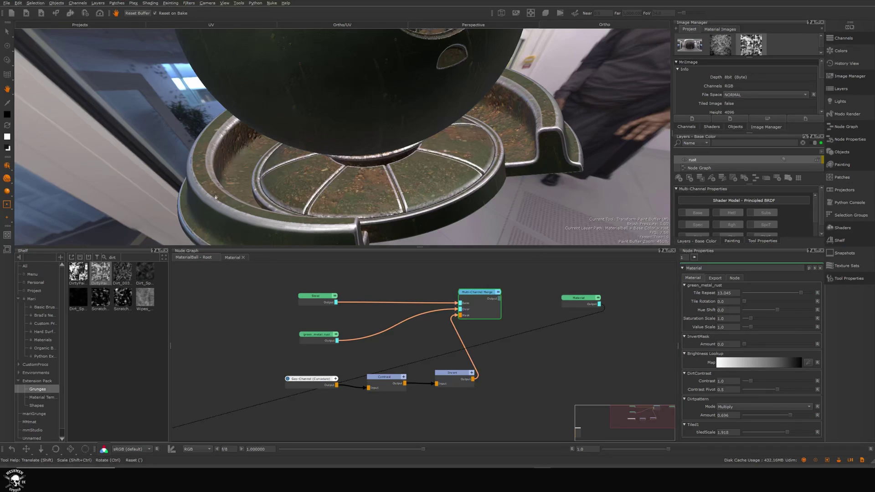
{"action": "left_click", "coordinate": [546, 299]}
{"action": "double_click", "coordinate": [577, 301], "text": "ctrl"}
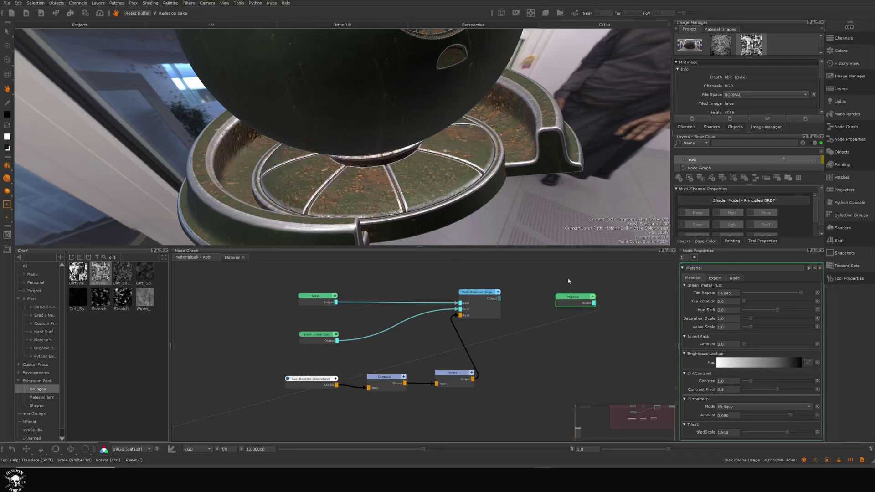
{"action": "scroll", "coordinate": [385, 362], "scroll_direction": "up", "scroll_amount": 5}
{"action": "left_click", "coordinate": [265, 339]}
{"action": "left_click_drag", "start_coordinate": [265, 339], "coordinate": [264, 341]}
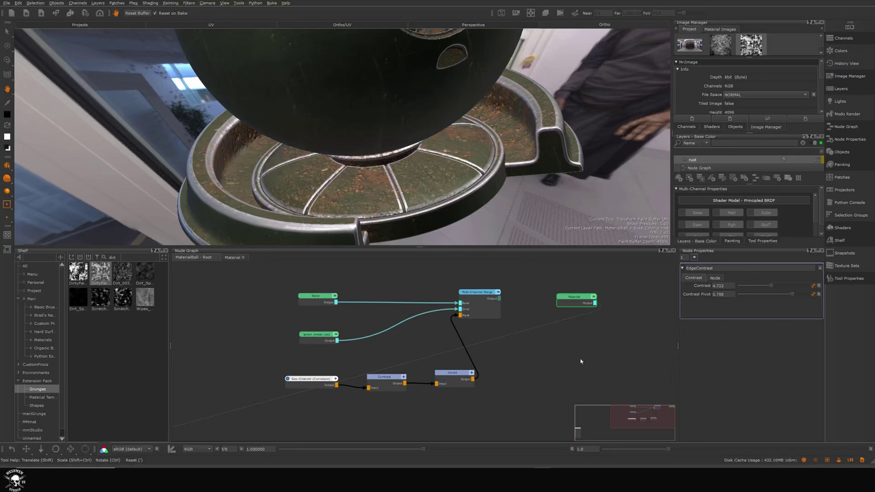
- Bring up the Material node's properties and set the promoted EdgeContrast Contrast to 5.5
{"action": "left_click", "coordinate": [576, 289]}
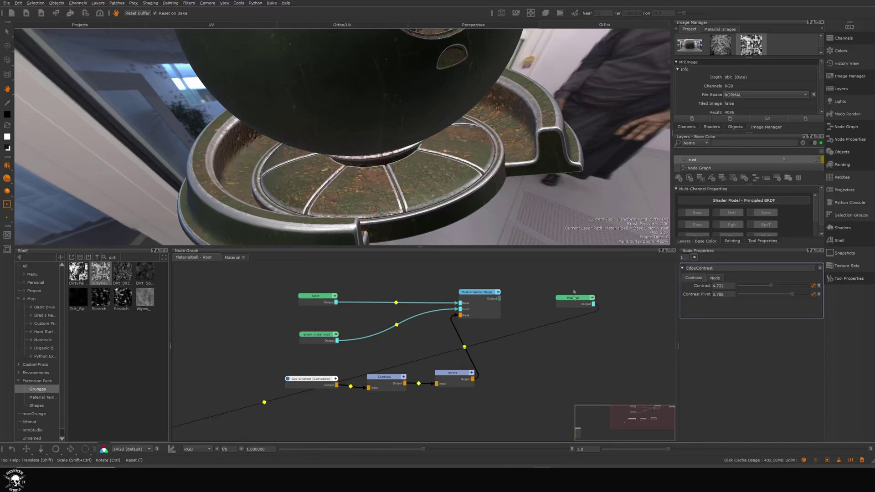
{"action": "left_click", "coordinate": [574, 303]}
{"action": "scroll", "coordinate": [780, 425], "scroll_direction": "down", "scroll_amount": 2}
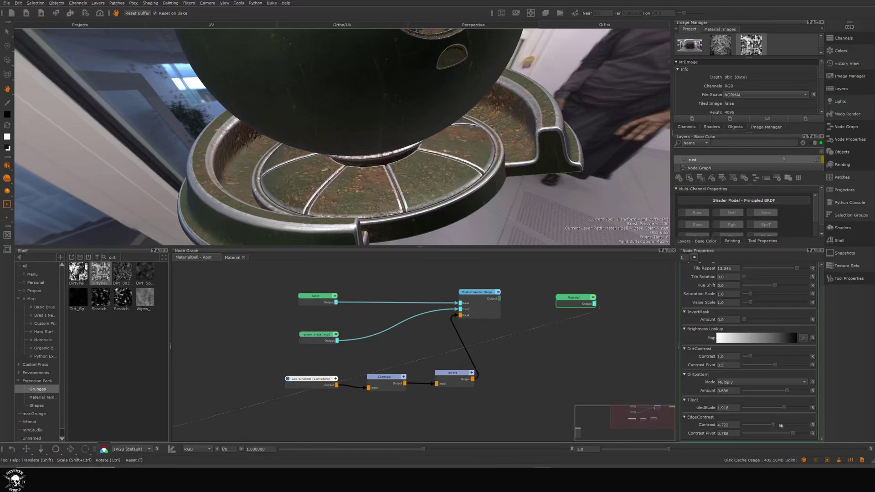
{"action": "left_click_drag", "start_coordinate": [772, 427], "coordinate": [778, 426]}
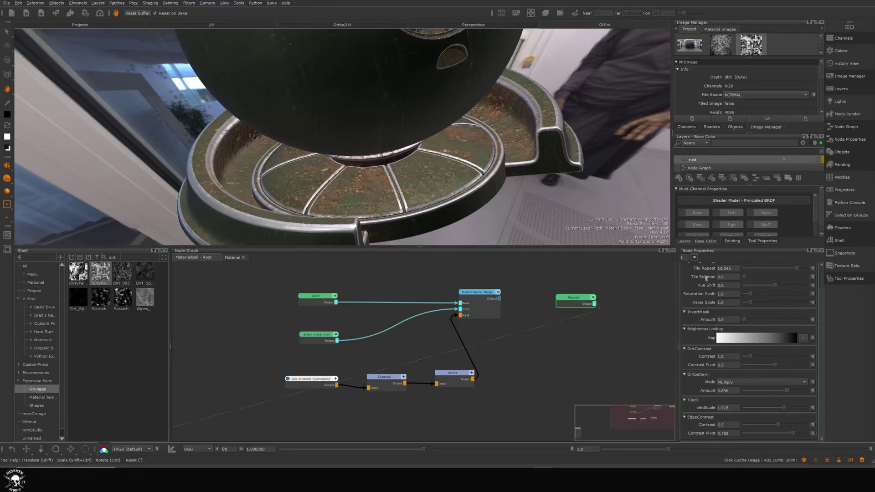
- Edit the Material's group knobs and move the EdgeContrast section up to sit directly below green_metal_rust
{"action": "left_click_drag", "start_coordinate": [823, 311], "coordinate": [824, 298]}
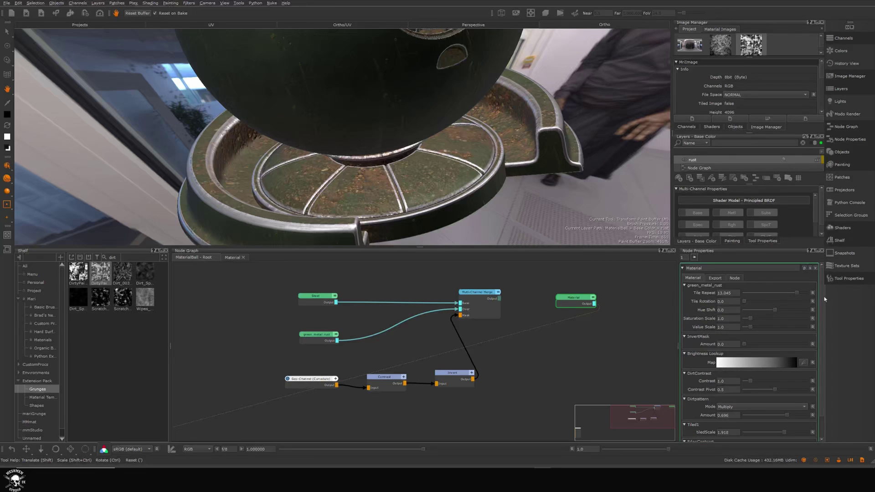
{"action": "left_click", "coordinate": [805, 269]}
{"action": "left_click", "coordinate": [360, 245]}
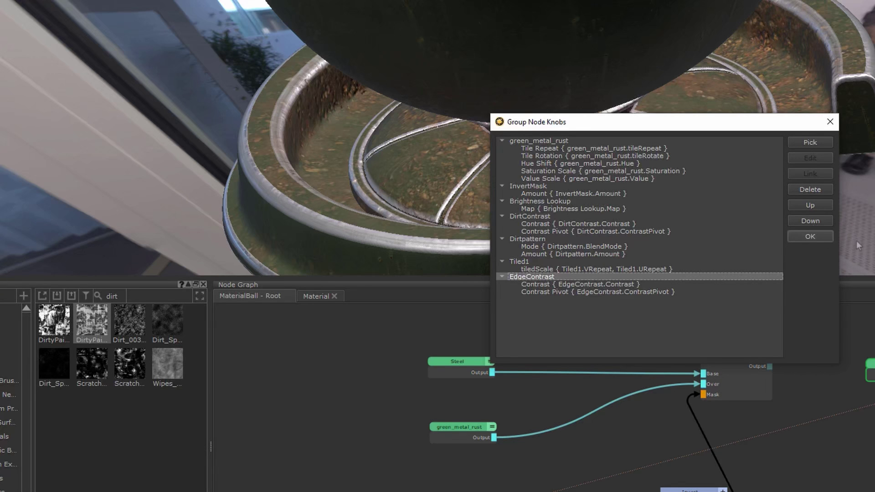
{"action": "left_click", "coordinate": [818, 206]}
{"action": "left_click", "coordinate": [819, 206]}
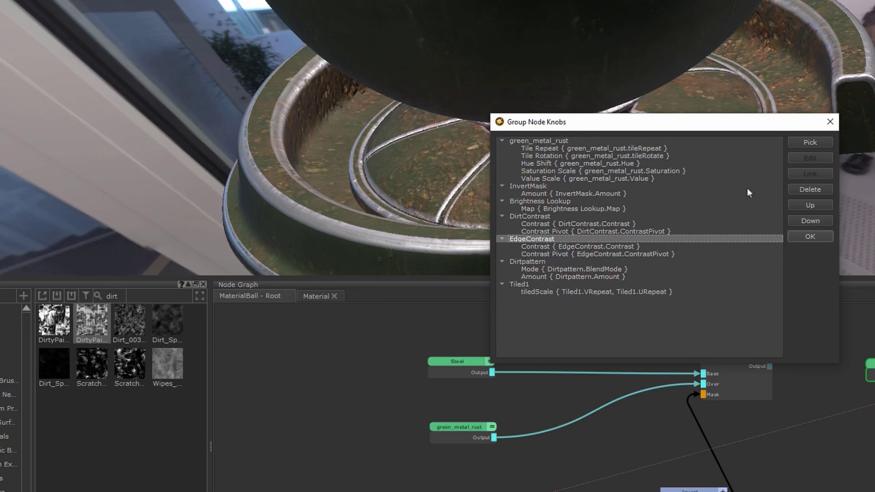
{"action": "left_click", "coordinate": [811, 205]}
{"action": "left_click", "coordinate": [812, 205]}
{"action": "left_click", "coordinate": [811, 205]}
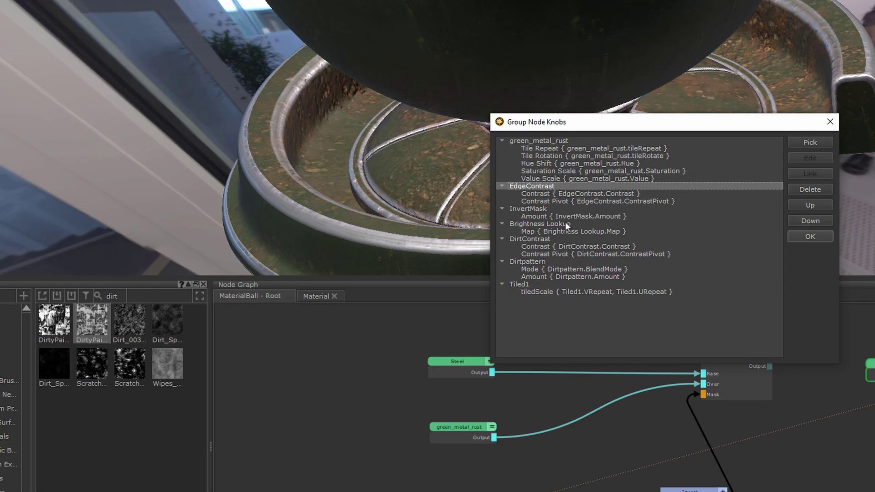
- Rename the Brightness Lookup's Map knob to DirtMap
{"action": "left_click", "coordinate": [534, 232]}
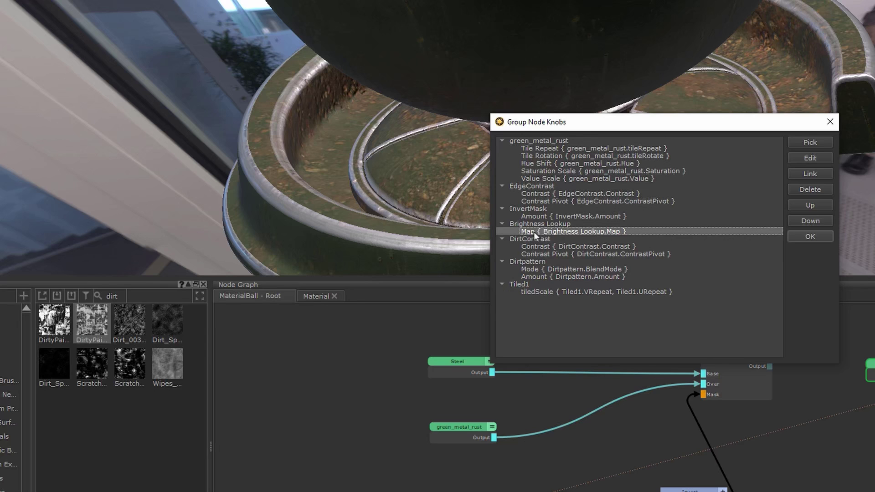
{"action": "left_click", "coordinate": [810, 158]}
{"action": "type", "text": "DirtM"}
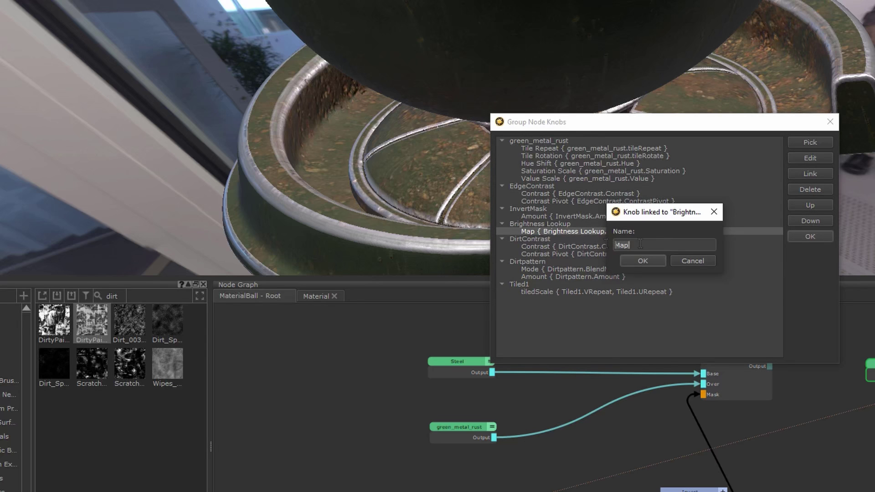
{"action": "type", "text": "ap"}
{"action": "key", "text": "Return"}
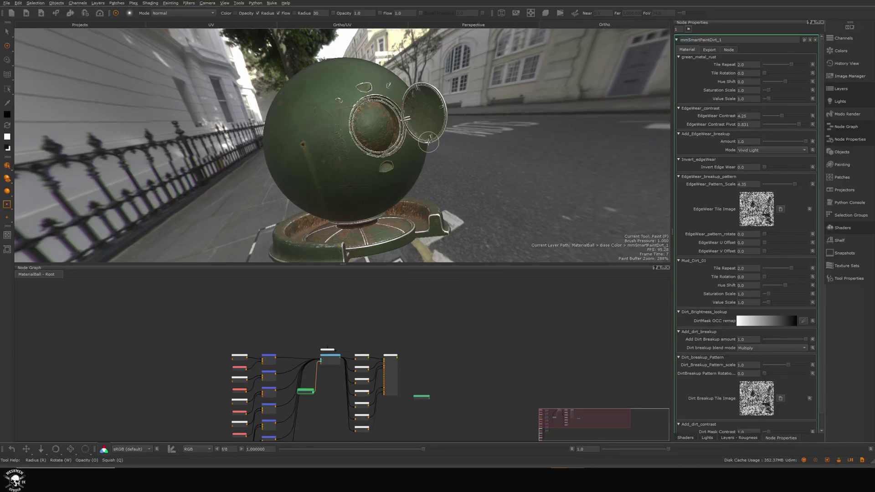
- On the finished mmSmartPaintDirt_1 material, set the green_metal_rust Tile Repeat to 6.273
{"action": "left_click_drag", "start_coordinate": [428, 143], "coordinate": [433, 154], "text": "alt"}
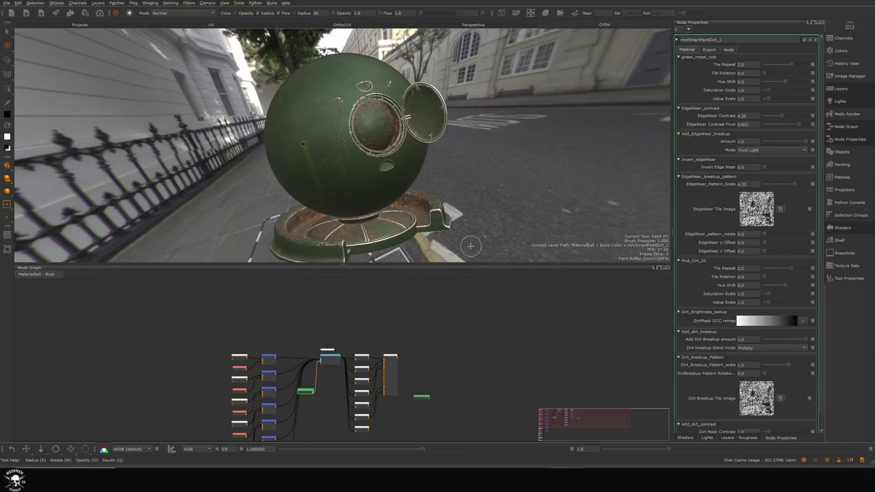
{"action": "left_click_drag", "start_coordinate": [791, 65], "coordinate": [796, 65]}
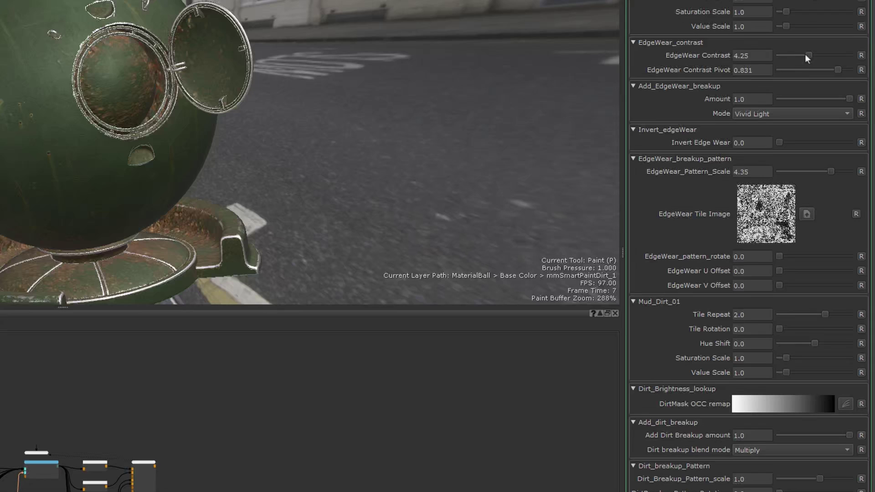
- Try lowering the EdgeWear Contrast to about 3.636 and undo the edge wear changes
{"action": "left_click_drag", "start_coordinate": [781, 115], "coordinate": [773, 116]}
{"action": "mouse_move", "coordinate": [791, 54]}
{"action": "left_mouse_down"}
{"action": "mouse_move", "coordinate": [825, 56]}
{"action": "mouse_move", "coordinate": [800, 57]}
{"action": "left_mouse_up"}
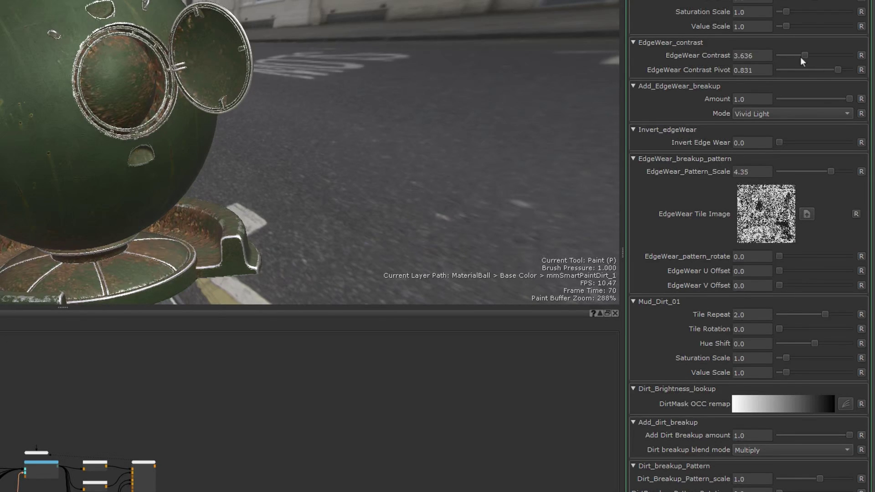
{"action": "left_click_drag", "start_coordinate": [778, 118], "coordinate": [775, 117]}
{"action": "left_click_drag", "start_coordinate": [764, 167], "coordinate": [764, 141]}
{"action": "key", "text": "ctrl+z"}
{"action": "key", "text": "ctrl+z"}
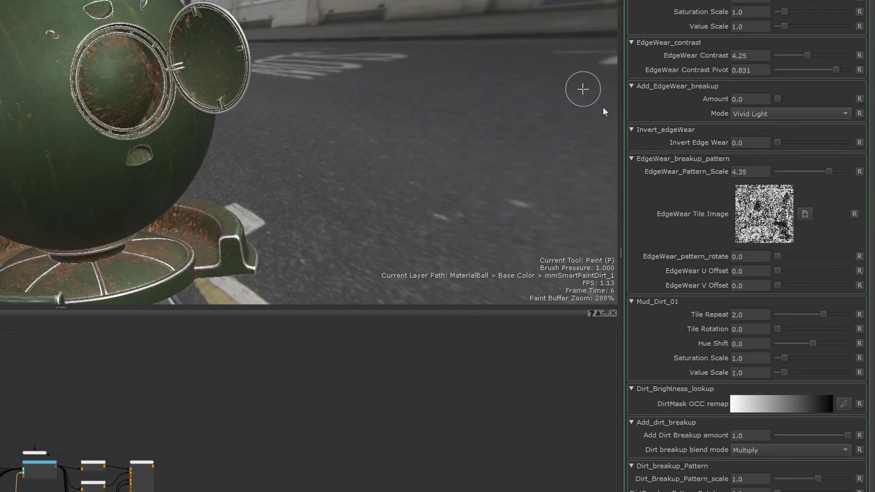
- Set the Add_EdgeWear_breakup Amount to 1.0 and EdgeWear_Pattern_Scale to 2.138, keeping Vivid Light as the mode
{"action": "left_click_drag", "start_coordinate": [777, 99], "coordinate": [847, 99]}
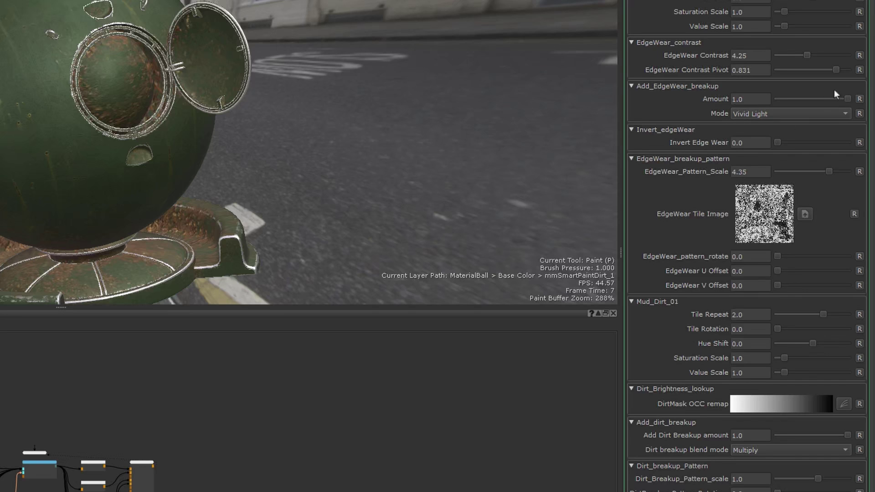
{"action": "left_click_drag", "start_coordinate": [778, 99], "coordinate": [848, 99]}
{"action": "left_click", "coordinate": [772, 114]}
{"action": "left_click", "coordinate": [661, 136]}
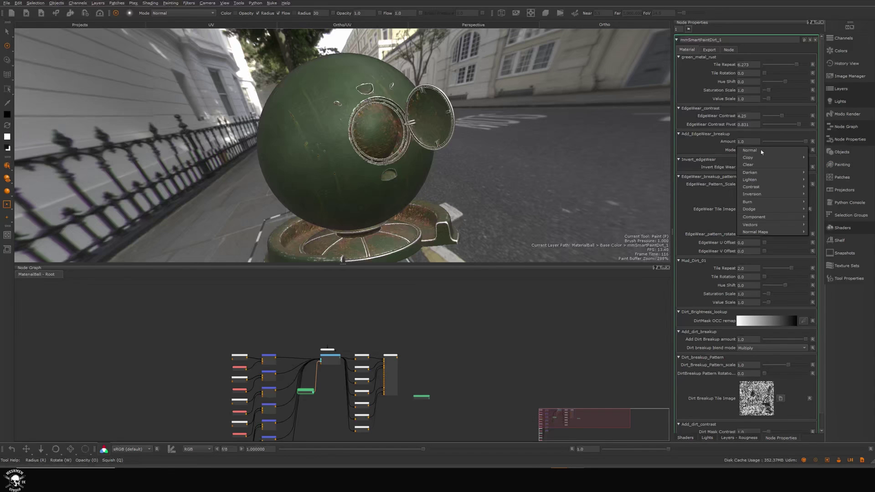
{"action": "mouse_move", "coordinate": [796, 184]}
{"action": "left_mouse_down"}
{"action": "mouse_move", "coordinate": [784, 185]}
{"action": "mouse_move", "coordinate": [796, 183]}
{"action": "left_mouse_up"}
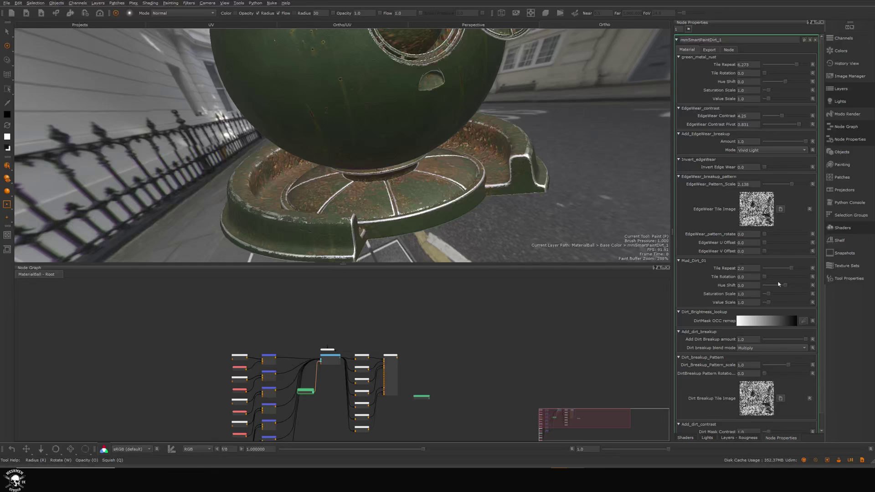
- Open a graph tab for mmSmartPaintDirt_1 and set the Mud_Dirt_01 Tile Repeat to 4.271
{"action": "left_click_drag", "start_coordinate": [306, 392], "coordinate": [313, 396]}
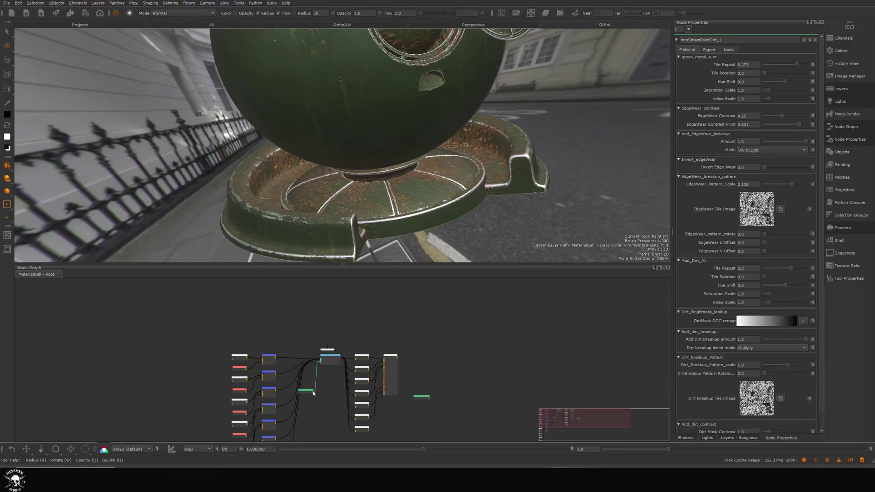
{"action": "double_click", "coordinate": [312, 395], "text": "ctrl"}
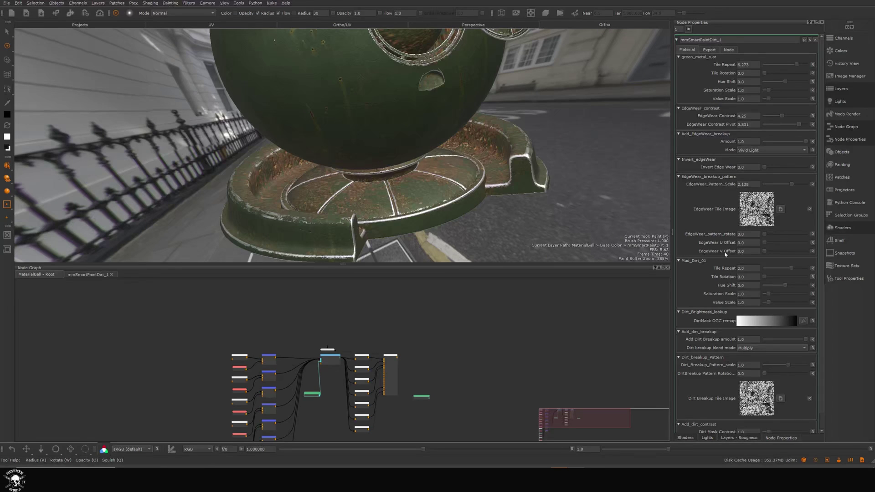
{"action": "left_click_drag", "start_coordinate": [266, 137], "coordinate": [243, 155], "text": "alt"}
{"action": "left_click_drag", "start_coordinate": [447, 174], "coordinate": [454, 175], "text": "alt"}
{"action": "left_click_drag", "start_coordinate": [791, 268], "coordinate": [795, 268]}
{"action": "left_click_drag", "start_coordinate": [451, 168], "coordinate": [456, 186], "text": "alt"}
{"action": "right_click_drag", "start_coordinate": [456, 187], "coordinate": [491, 189], "text": "alt"}
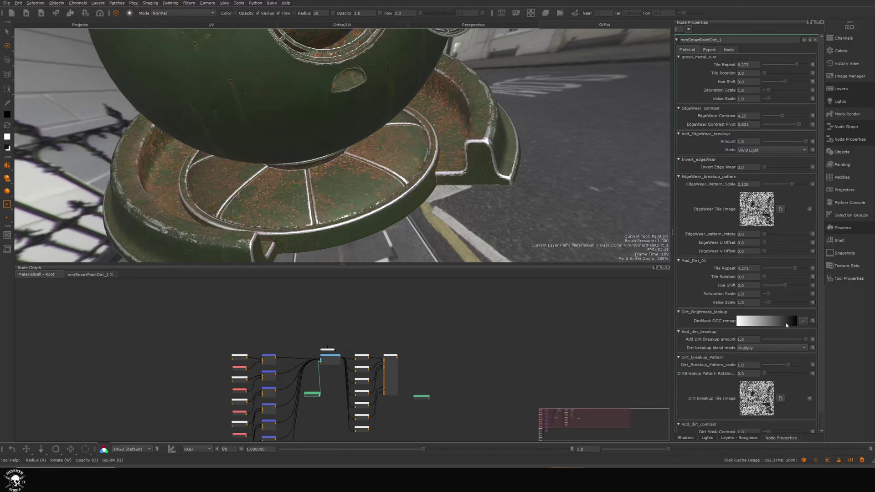
- Reshape the DirtMask OCC remap curve into a steep falloff that turns black before the middle of the ramp
{"action": "left_click", "coordinate": [803, 321]}
{"action": "left_click_drag", "start_coordinate": [847, 386], "coordinate": [816, 392]}
{"action": "left_click_drag", "start_coordinate": [800, 346], "coordinate": [805, 339]}
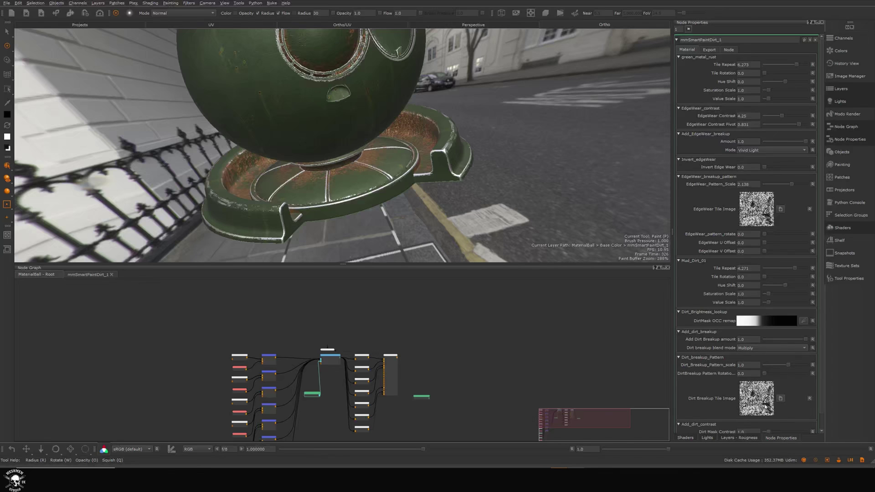
- Set the Add Dirt Breakup amount to 0.975, keeping the blend mode at Multiply
{"action": "left_click_drag", "start_coordinate": [806, 339], "coordinate": [824, 358]}
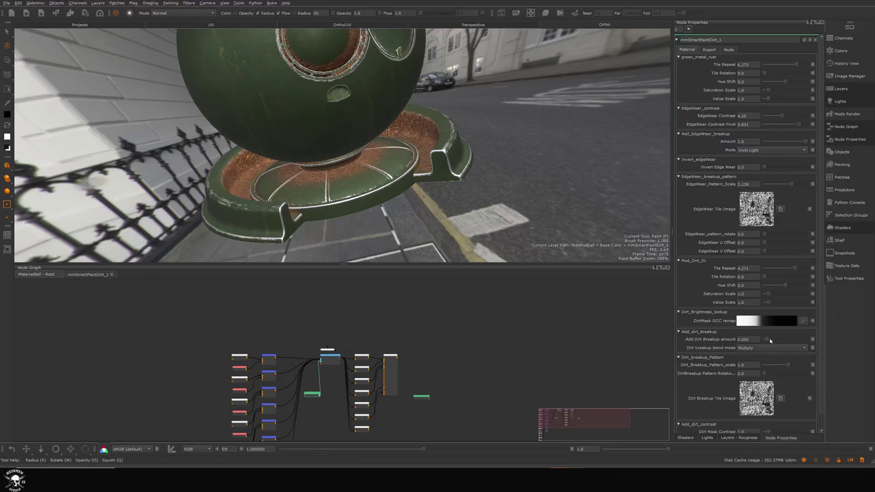
{"action": "left_click", "coordinate": [754, 349]}
{"action": "left_click", "coordinate": [638, 344]}
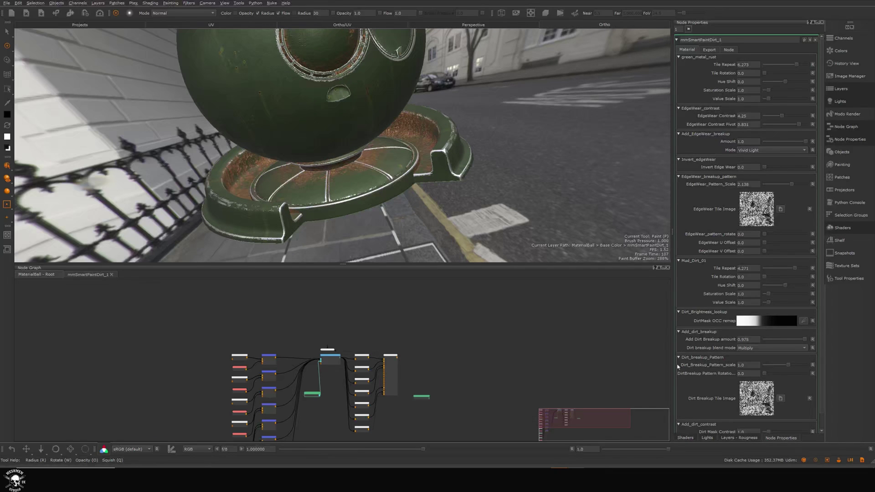
- Set Dirt_Breakup_Pattern_scale to 1.248 and raise the Dirt Mask Contrast to about 1.98
{"action": "mouse_move", "coordinate": [788, 365]}
{"action": "left_mouse_down"}
{"action": "mouse_move", "coordinate": [799, 366]}
{"action": "mouse_move", "coordinate": [789, 365]}
{"action": "left_mouse_up"}
{"action": "scroll", "coordinate": [770, 419], "scroll_direction": "down", "scroll_amount": 1}
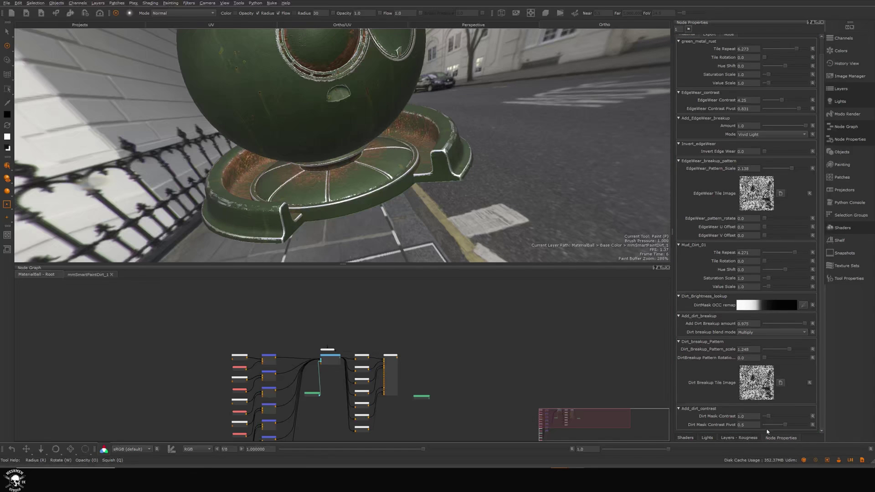
{"action": "mouse_move", "coordinate": [768, 416]}
{"action": "left_mouse_down"}
{"action": "mouse_move", "coordinate": [783, 420]}
{"action": "mouse_move", "coordinate": [771, 421]}
{"action": "left_mouse_up"}
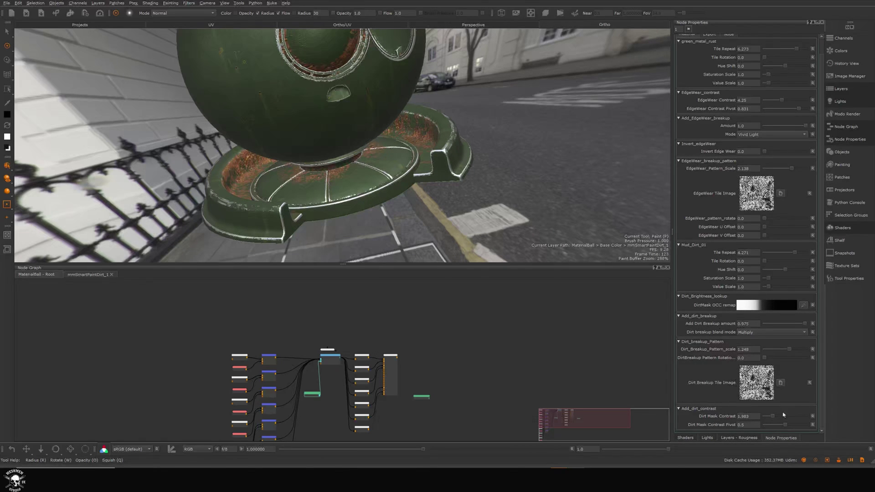
- Enter the mmSmartPaintDirt_1 group and examine the edge wear node chain in the Curv backdrop
{"action": "double_click", "coordinate": [312, 396]}
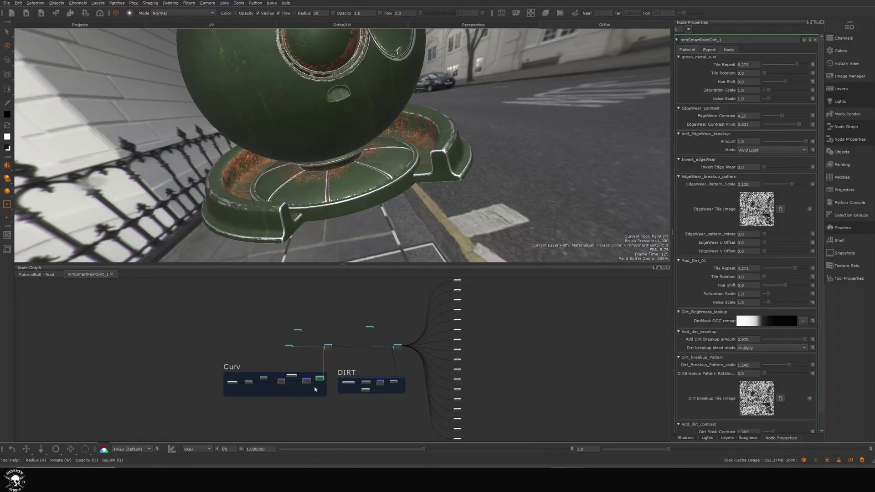
{"action": "middle_click_drag", "start_coordinate": [353, 356], "coordinate": [401, 291]}
{"action": "scroll", "coordinate": [360, 329], "scroll_direction": "up", "scroll_amount": 2}
{"action": "scroll", "coordinate": [312, 340], "scroll_direction": "up", "scroll_amount": 3}
{"action": "middle_click_drag", "start_coordinate": [382, 393], "coordinate": [293, 373]}
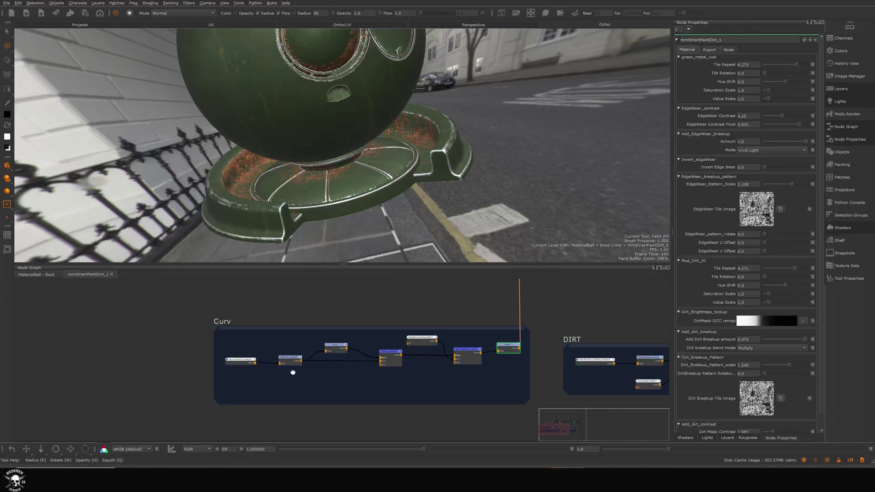
{"action": "scroll", "coordinate": [295, 366], "scroll_direction": "up", "scroll_amount": 2}
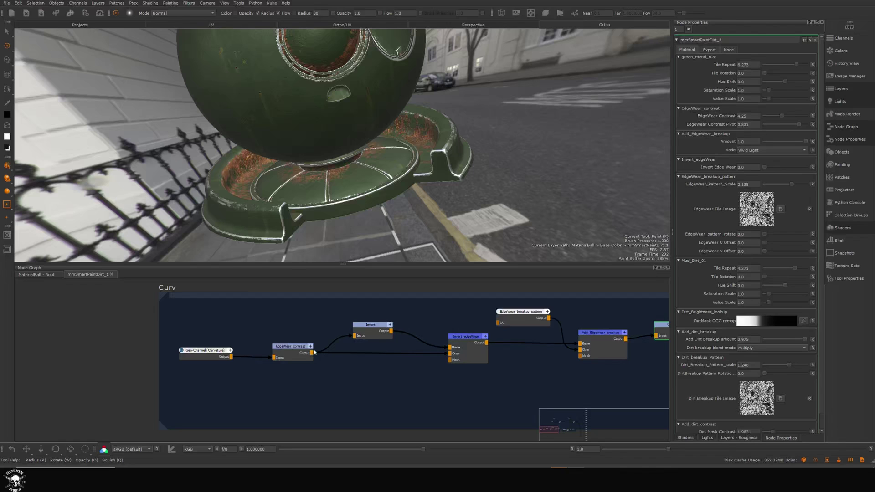
{"action": "middle_click_drag", "start_coordinate": [413, 378], "coordinate": [313, 395]}
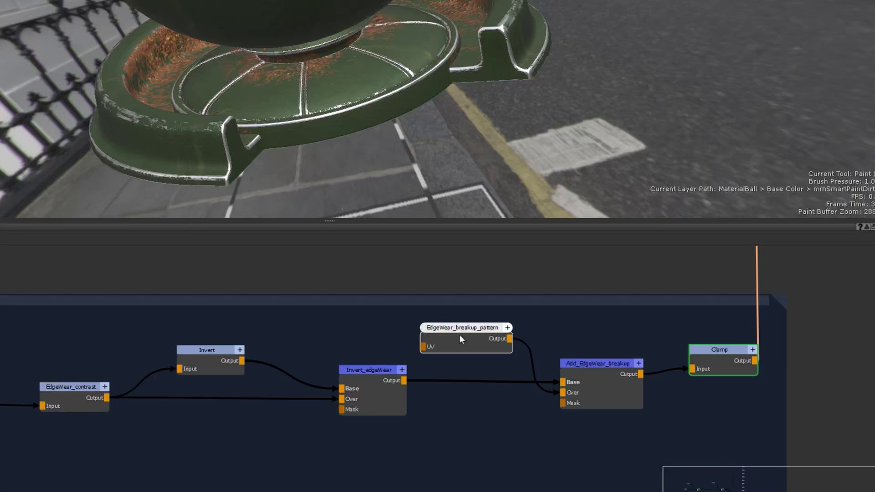
- Examine how the Curv chain's Clamp output and the DIRT backdrop's nodes feed the material merge masks
{"action": "scroll", "coordinate": [419, 342], "scroll_direction": "down", "scroll_amount": 1}
{"action": "scroll", "coordinate": [533, 337], "scroll_direction": "down", "scroll_amount": 3}
{"action": "middle_click_drag", "start_coordinate": [533, 337], "coordinate": [390, 363]}
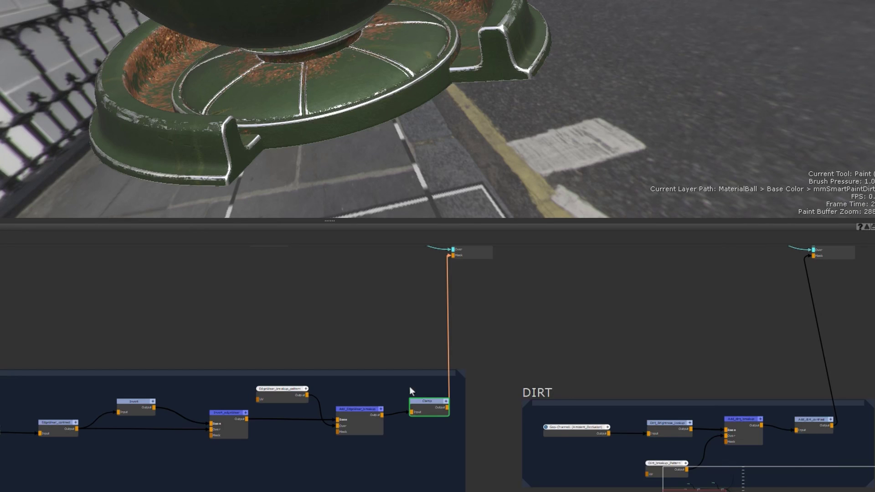
{"action": "scroll", "coordinate": [425, 412], "scroll_direction": "up", "scroll_amount": 2}
{"action": "scroll", "coordinate": [431, 399], "scroll_direction": "down", "scroll_amount": 2}
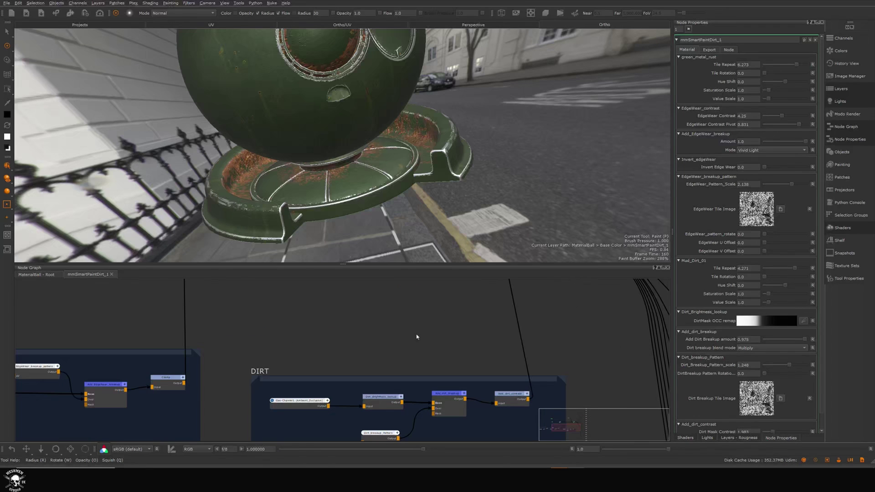
{"action": "middle_click_drag", "start_coordinate": [385, 372], "coordinate": [385, 323]}
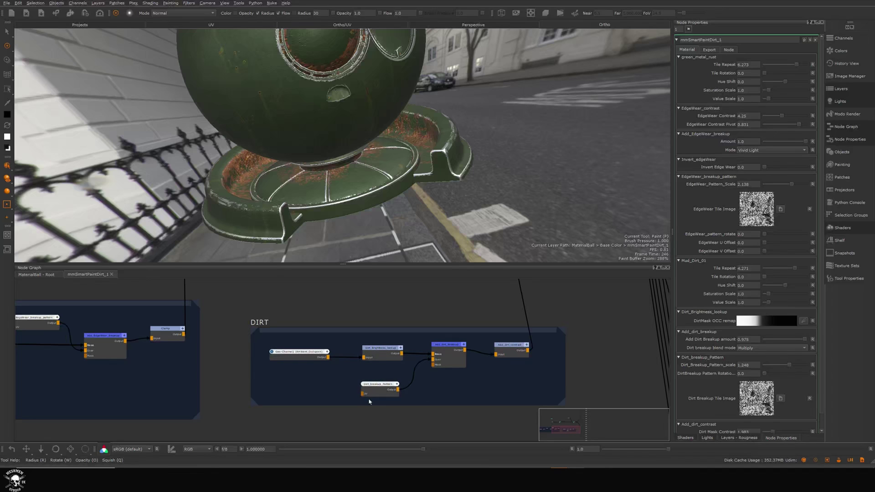
{"action": "scroll", "coordinate": [518, 341], "scroll_direction": "down", "scroll_amount": 4}
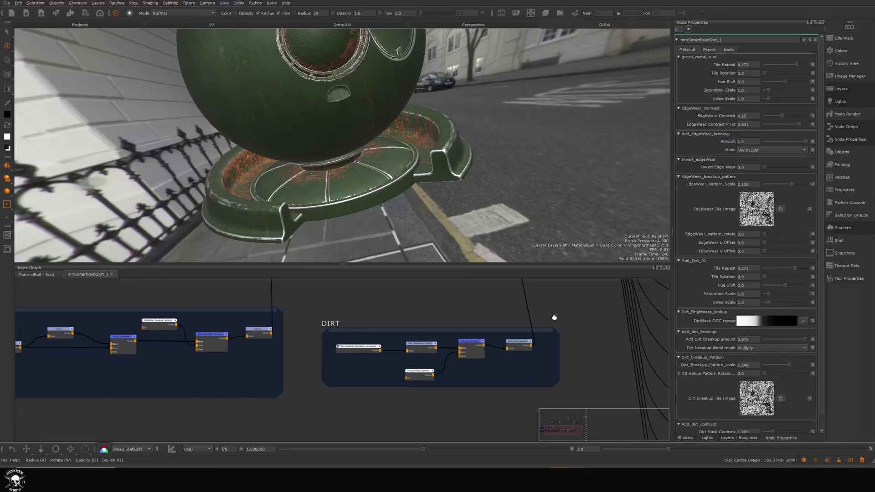